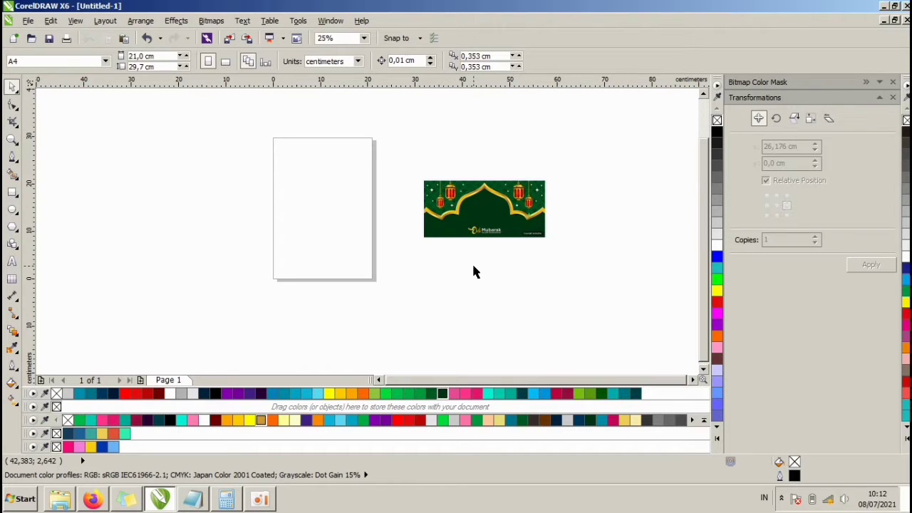
Step: Move the green Eid Mubarak reference image slightly closer to the page
left_click(487, 207)
left_click_drag(486, 207, 476, 212)
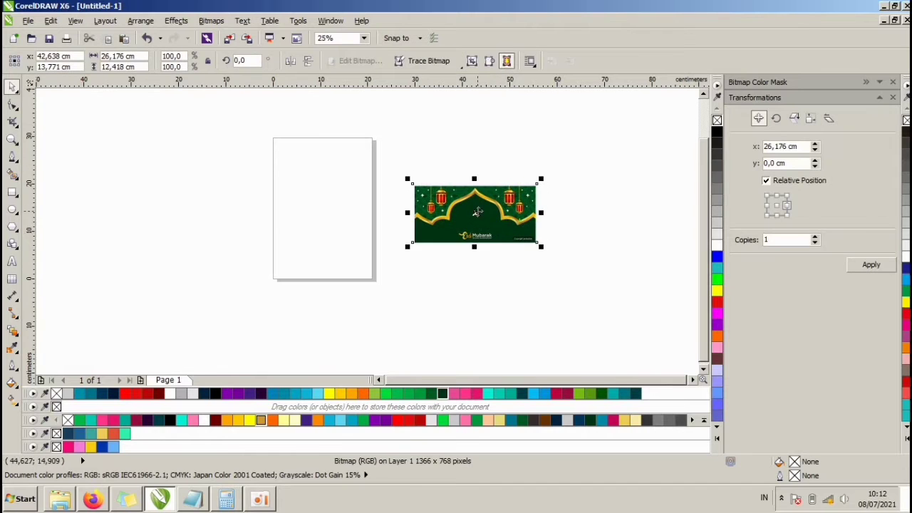
scroll(476, 211, "up", 1)
left_click_drag(549, 227, 539, 225)
left_click(221, 214)
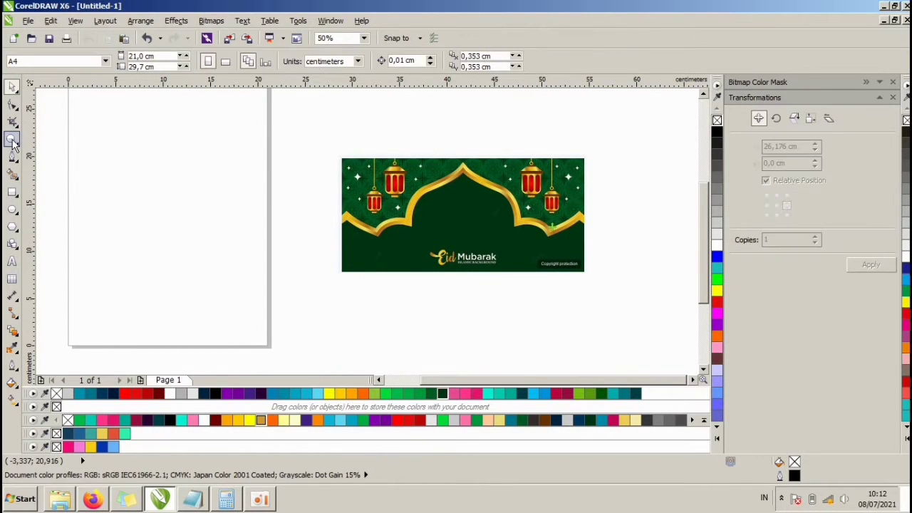
Step: Enlarge the reference image proportionally to about 48.5 by 23 cm and place it beside the page, clear of its right edge
key("z")
left_click_drag(340, 154, 590, 276)
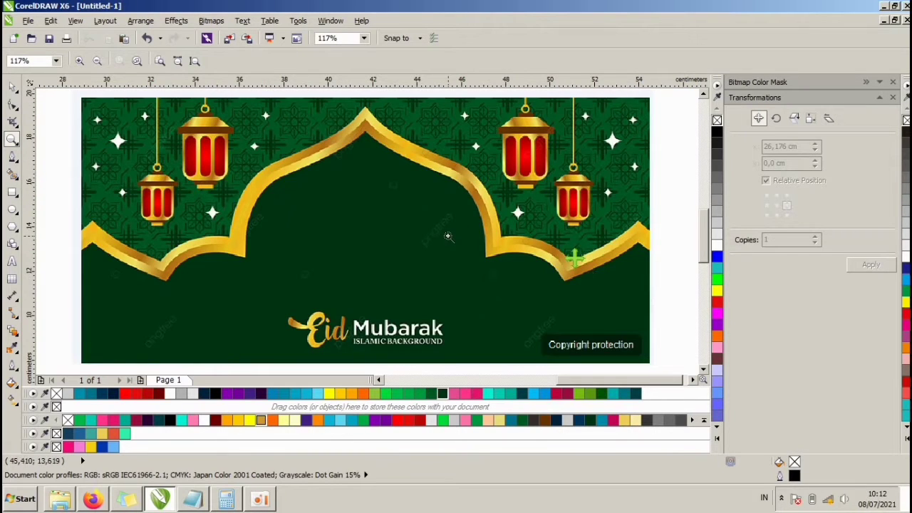
scroll(404, 230, "down", 1)
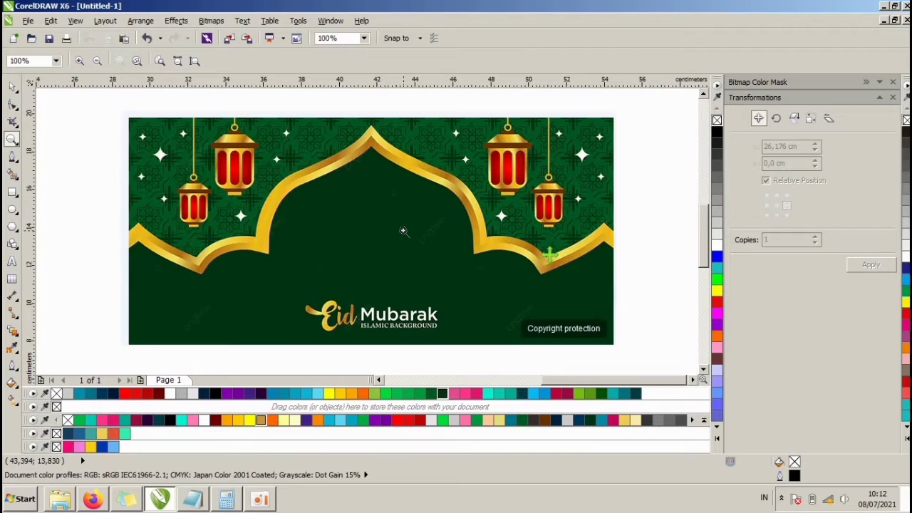
scroll(403, 230, "down", 1)
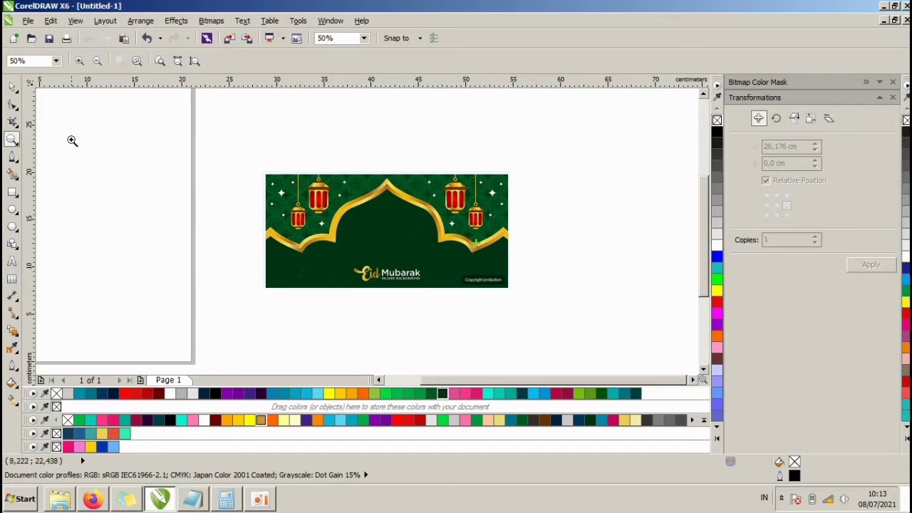
left_click(11, 86)
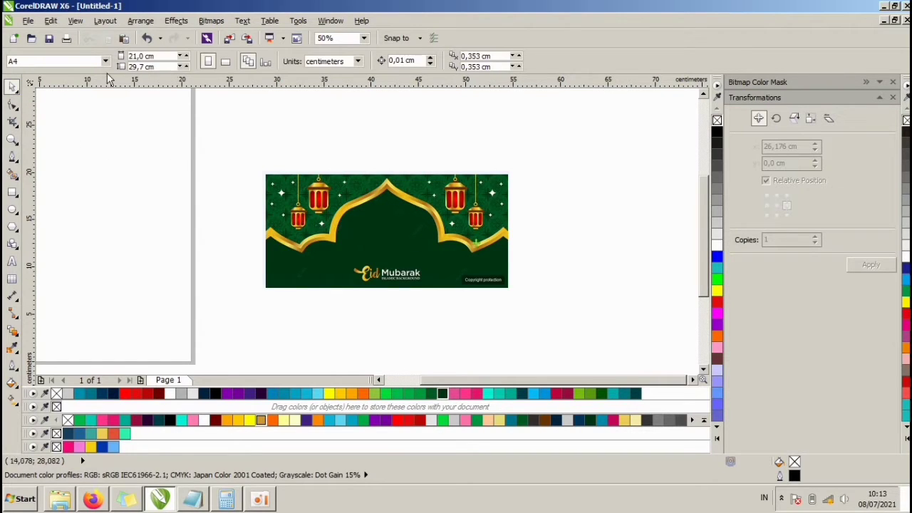
left_click(407, 224)
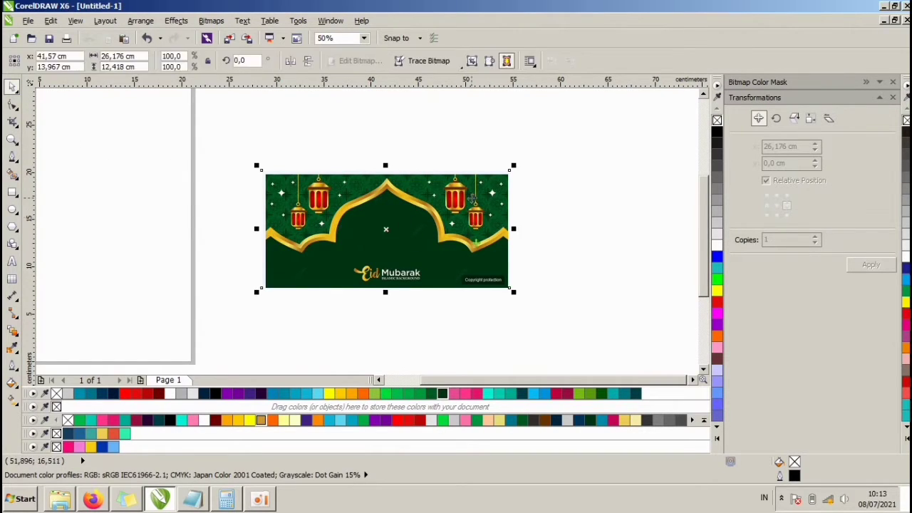
scroll(470, 196, "down", 1)
left_click_drag(493, 181, 543, 160)
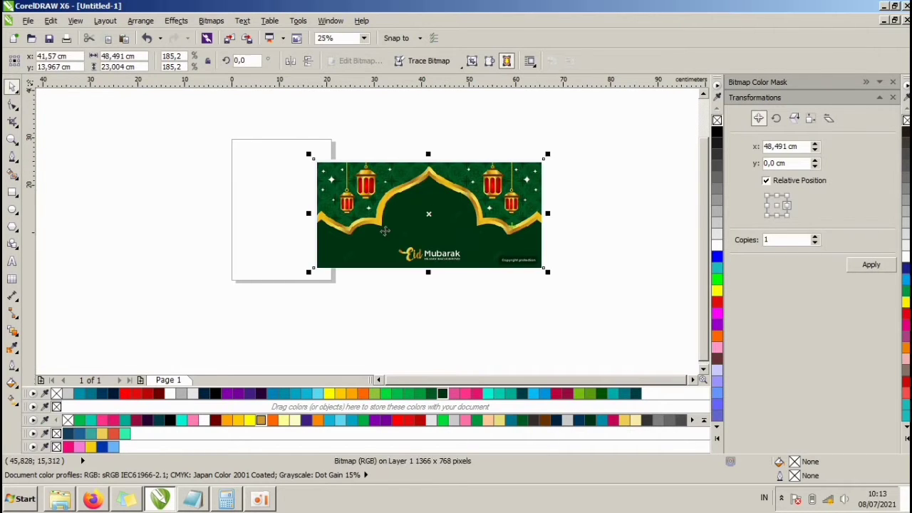
left_click_drag(384, 230, 433, 227)
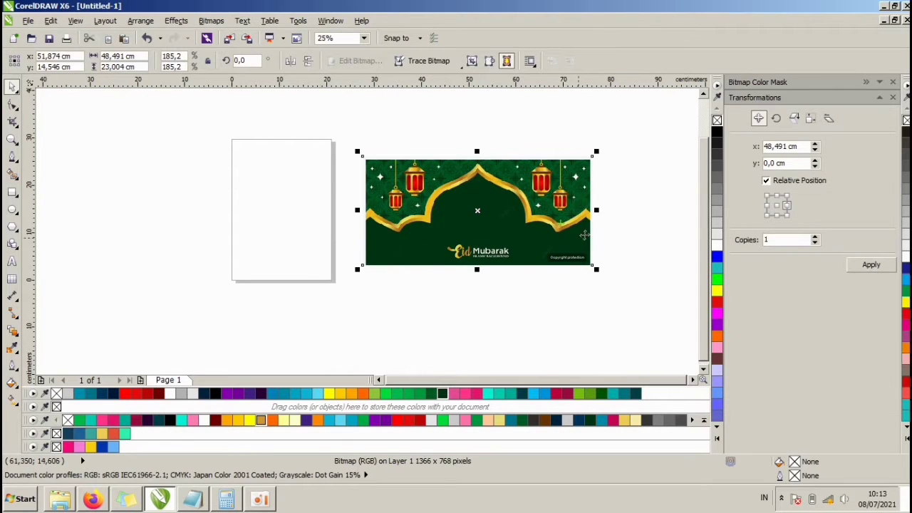
left_click(273, 203)
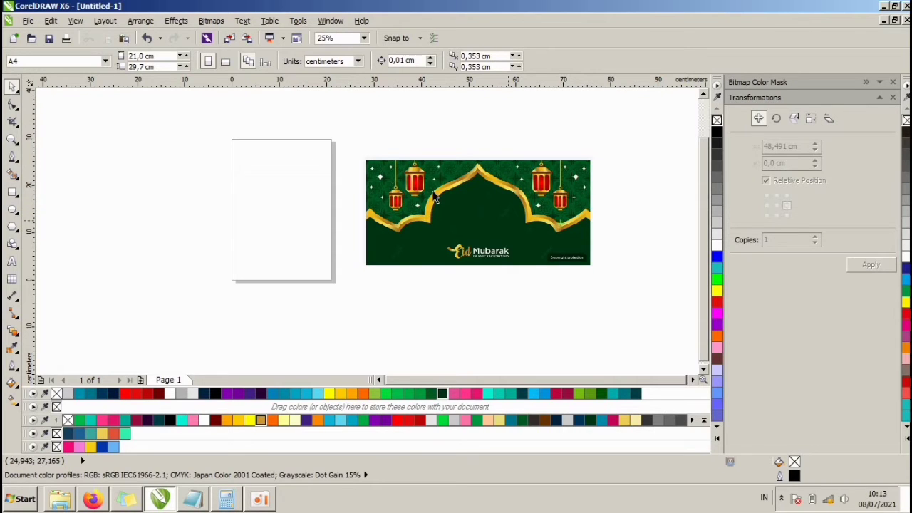
Step: Draw a wide rectangle about 54.8 by 23.7 cm across the page, beside the reference image
key("F6")
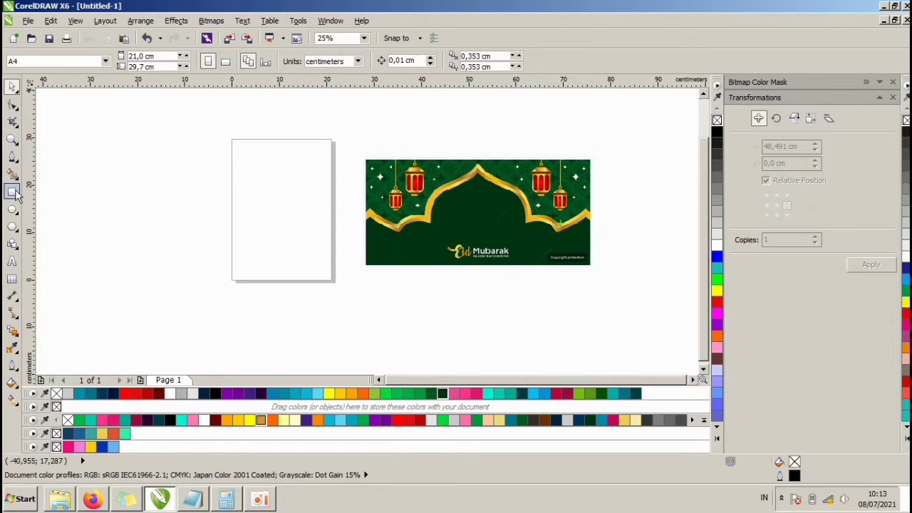
left_click_drag(78, 152, 338, 267)
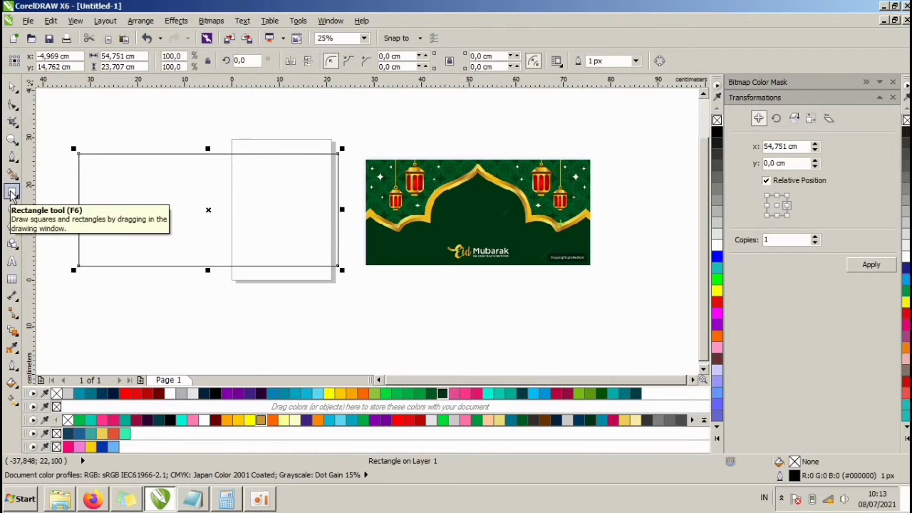
left_click(9, 87)
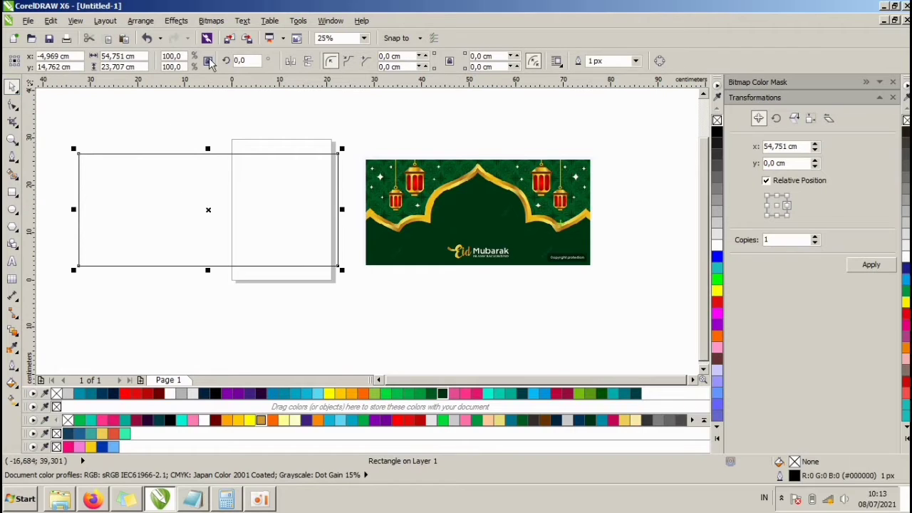
Step: Set the rectangle's width to 50 cm and its height to 250 cm
double_click(141, 58)
key("BackSpace")
type("50")
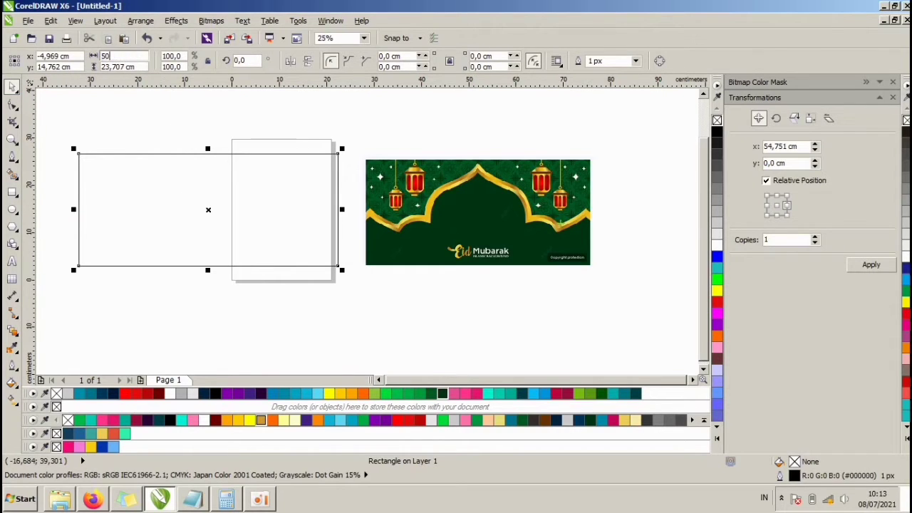
key("Tab")
type("2")
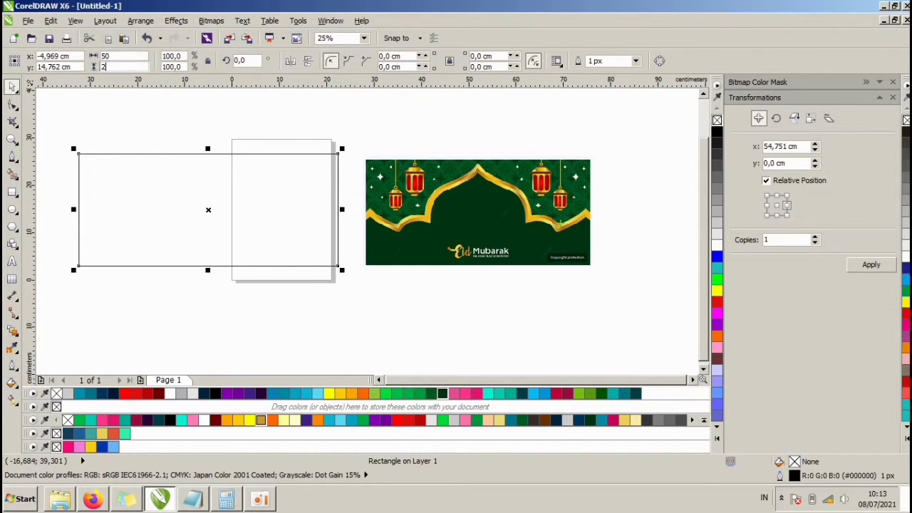
type("50")
key("Return")
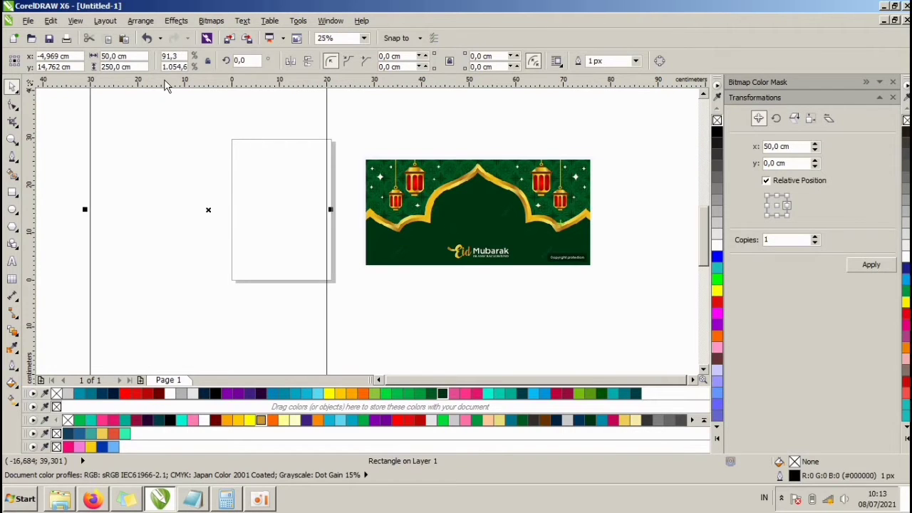
Step: Set the rectangle's height to 25 cm
scroll(275, 193, "down", 2)
left_click(259, 178)
left_click(137, 67)
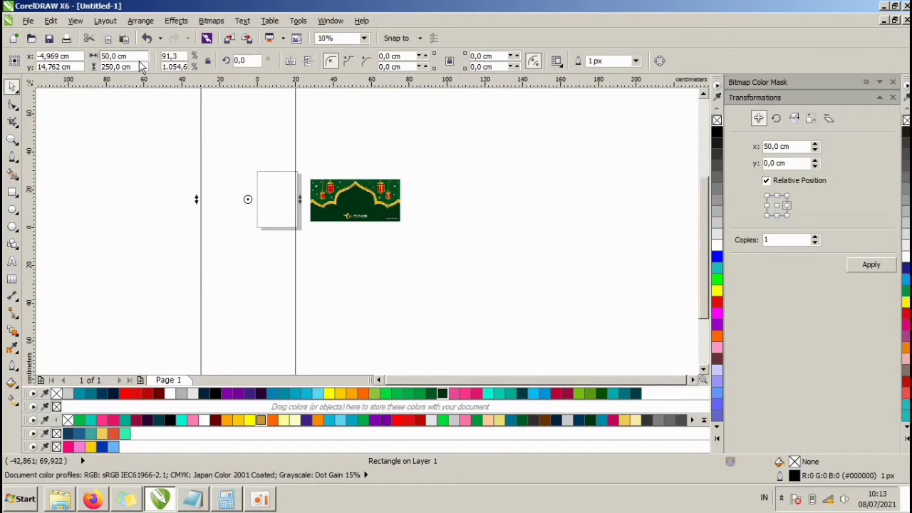
type("25")
key("Return")
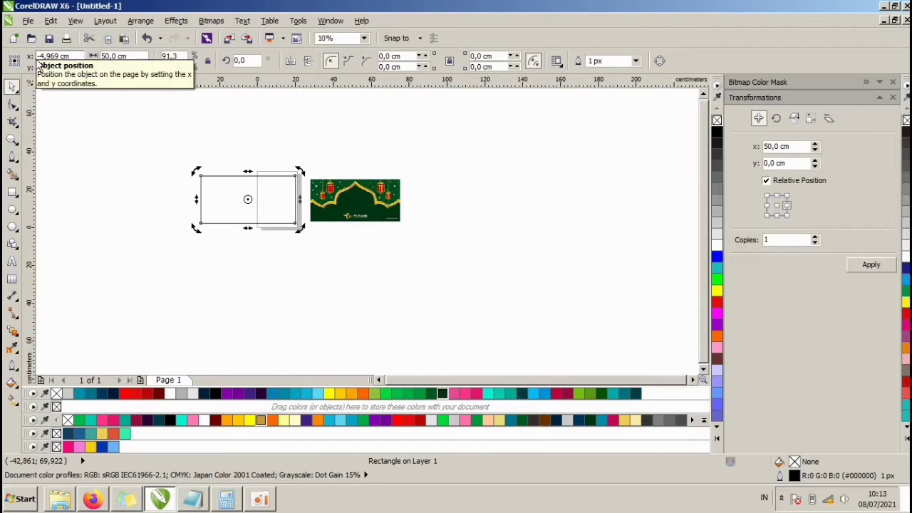
Step: Move the reference image up so it sits above and to the right of the rectangle
scroll(418, 204, "up", 3)
left_click(541, 282)
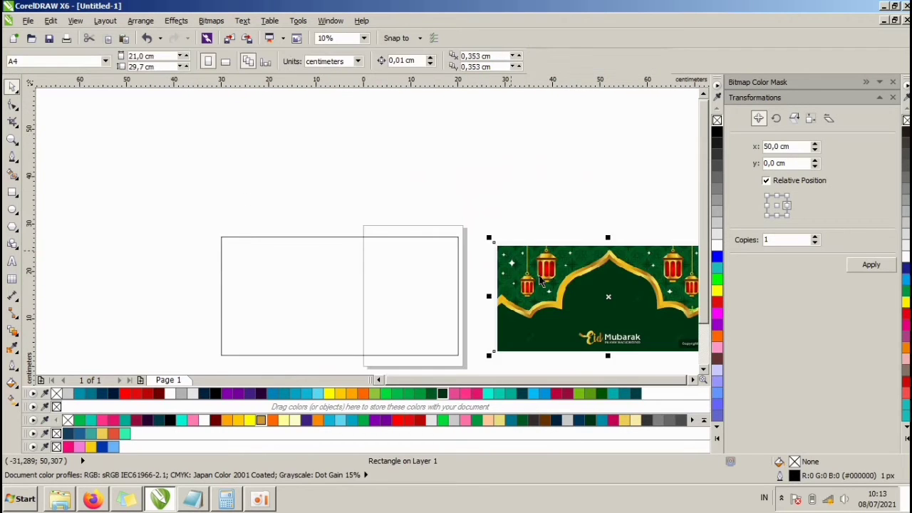
left_click_drag(526, 140, 527, 142)
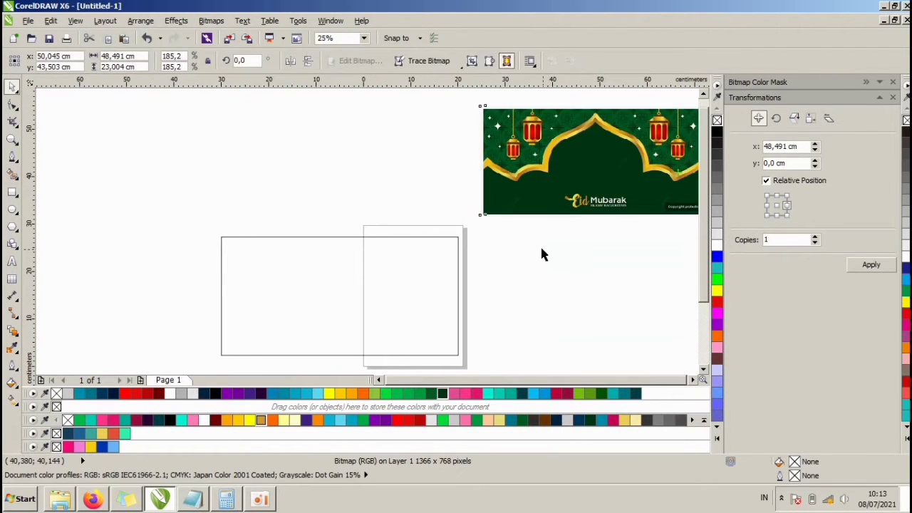
left_click(540, 245)
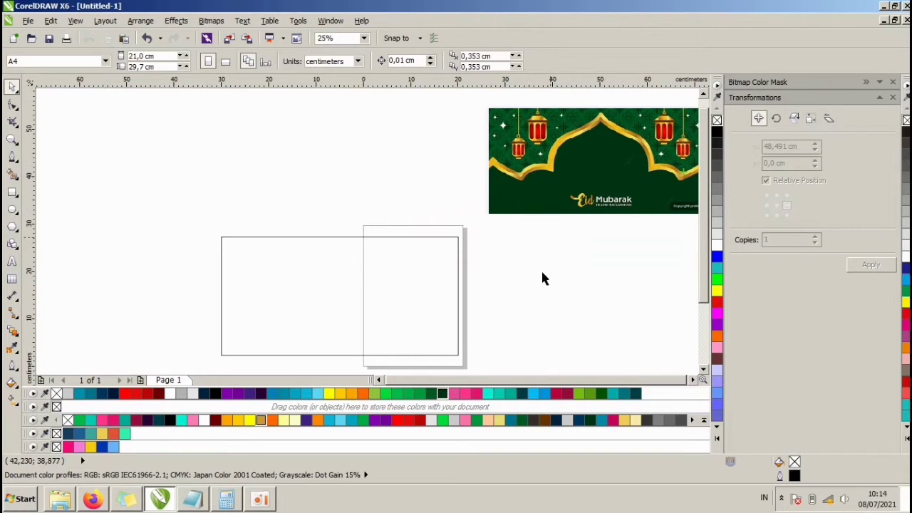
Step: Draw a closed half-dome shape about 7.6 by 5.8 cm with the Pen tool above the rectangle, curved on the left and straight elsewhere
left_click(12, 157)
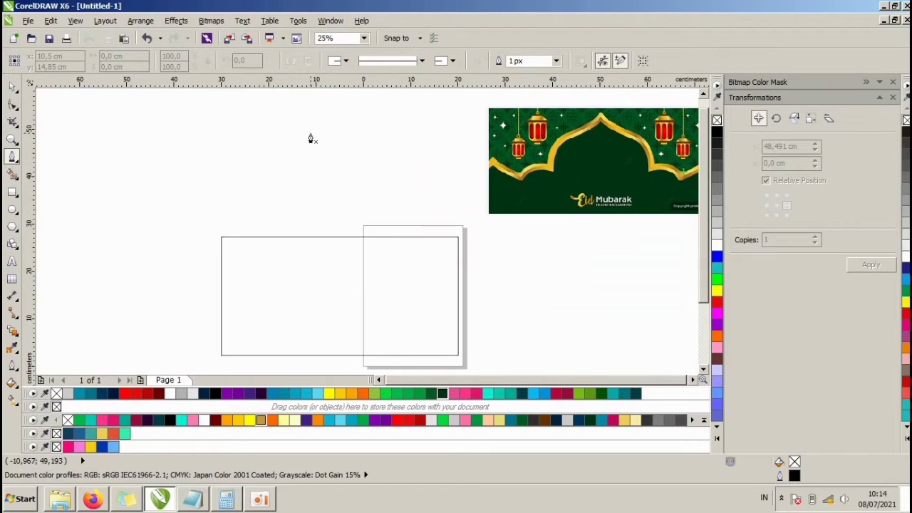
left_click(235, 199)
scroll(249, 184, "up", 1)
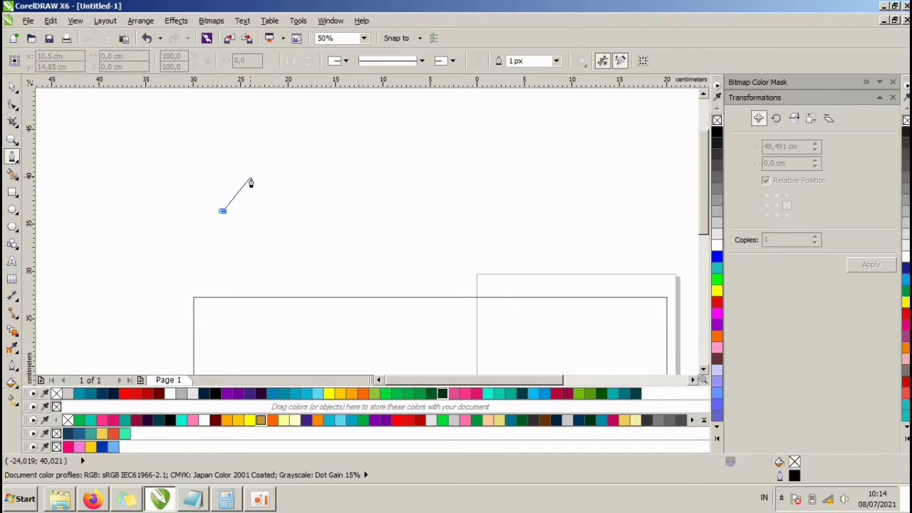
left_click_drag(256, 176, 284, 173)
left_click(293, 160)
scroll(298, 160, "down", 1)
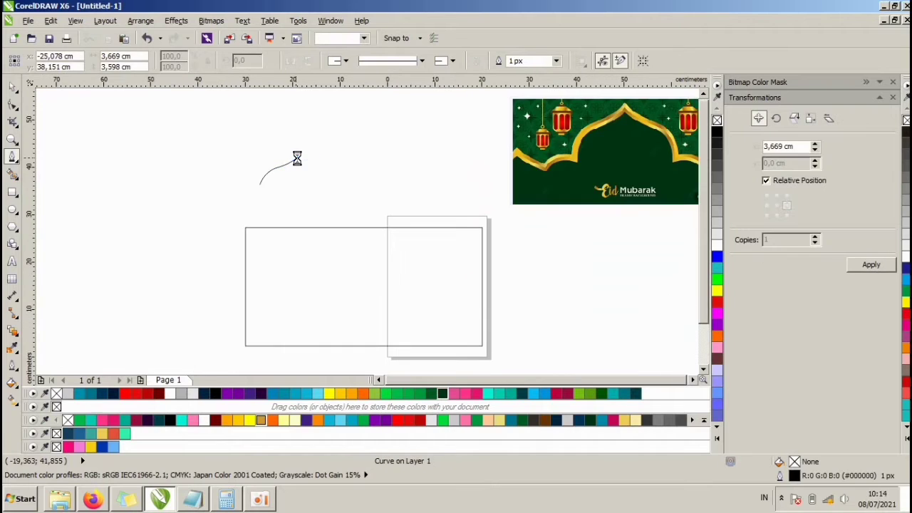
scroll(299, 160, "up", 1)
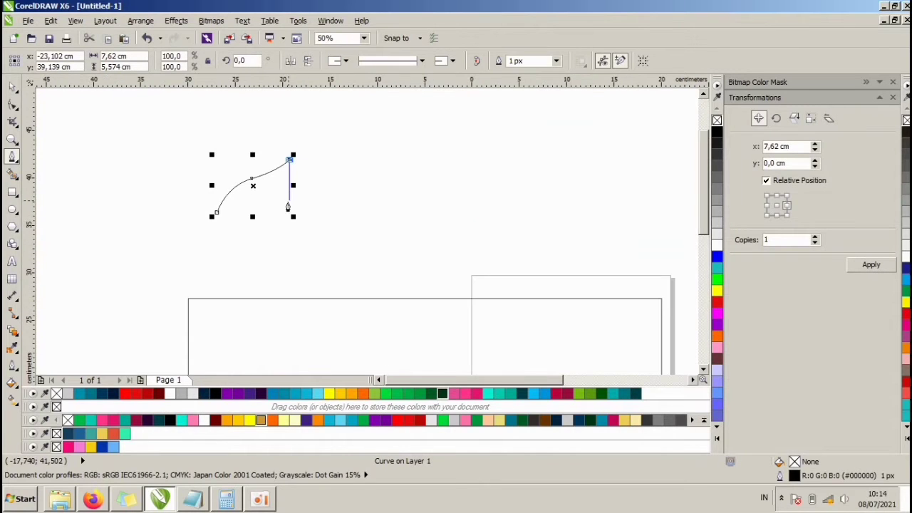
left_click(289, 214)
left_click(217, 213)
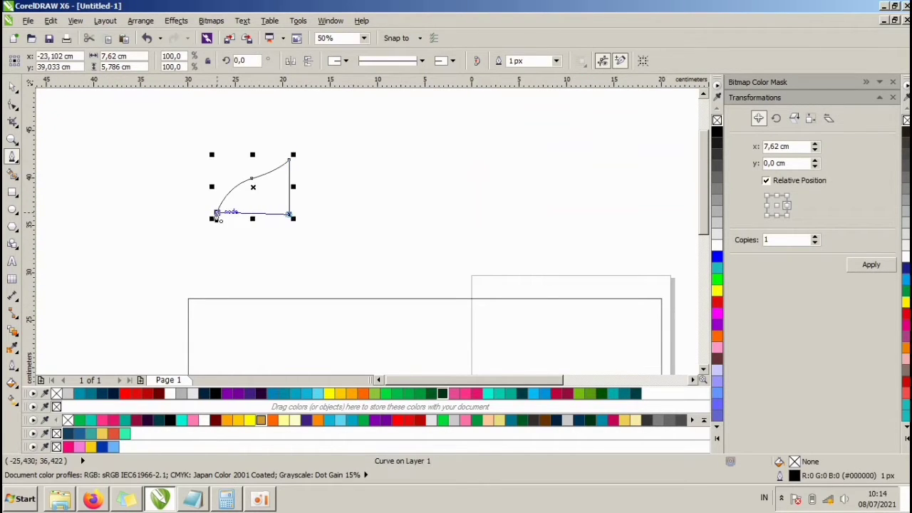
key("space")
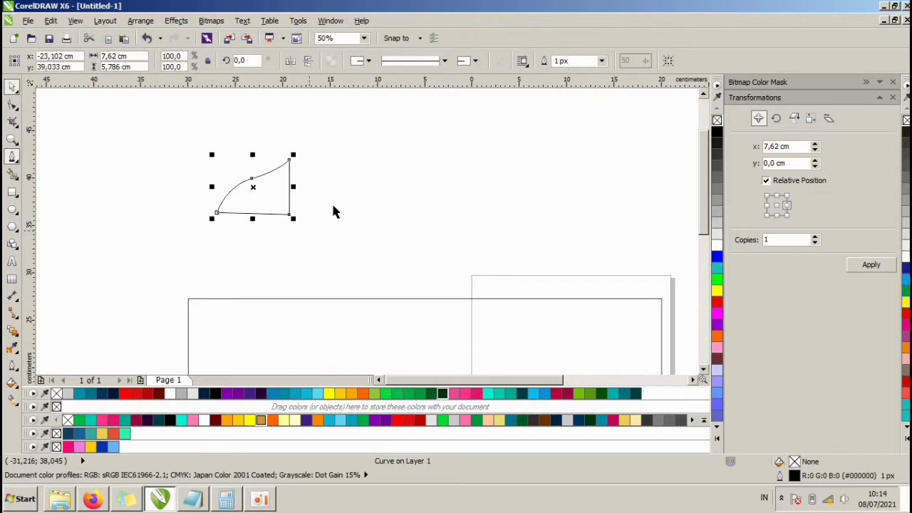
Step: Move the half-dome just below the reference image and shift the image slightly up to leave room
scroll(274, 186, "down", 1)
left_click_drag(274, 186, 507, 176)
left_click(592, 246)
left_click_drag(605, 199, 612, 183)
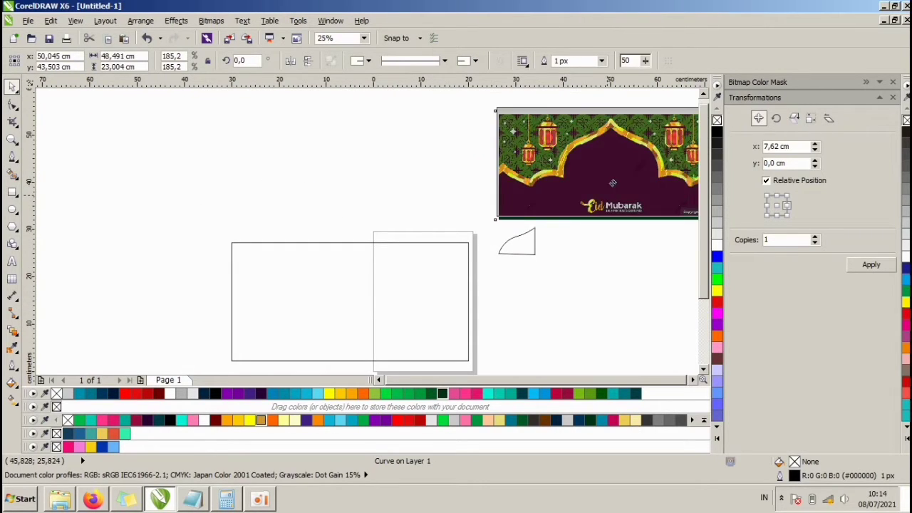
Step: Mirror a copy of the half-dome to its right and weld both halves into a single symmetrical dome
left_click(524, 242)
left_click_drag(493, 240, 549, 244)
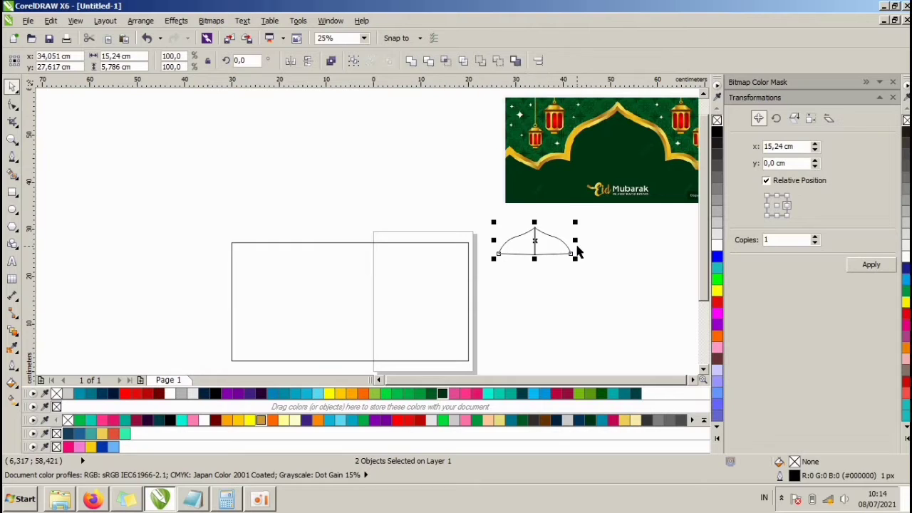
left_click(581, 270)
left_click_drag(582, 269, 484, 207)
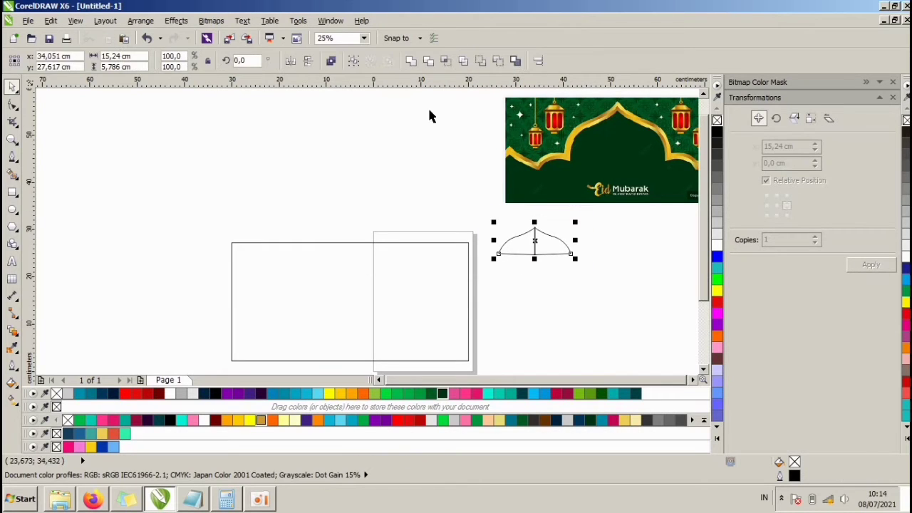
left_click(410, 63)
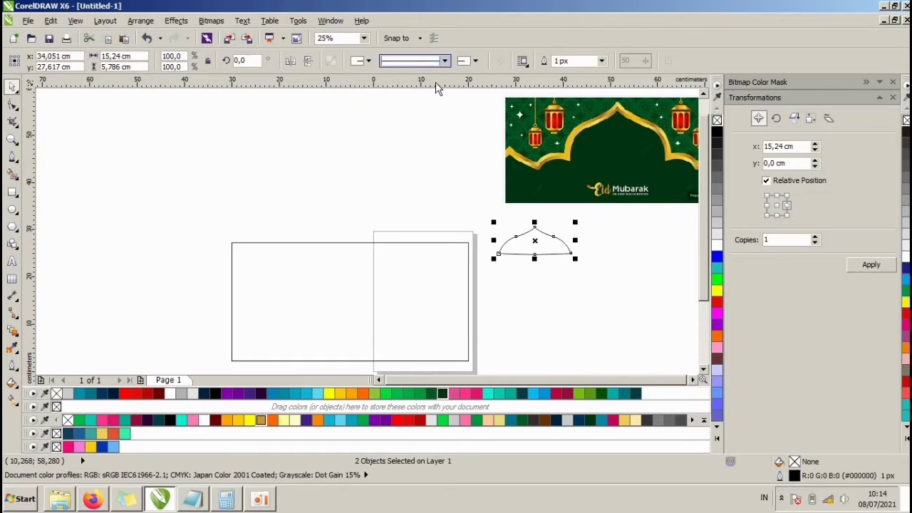
left_click(582, 262)
Step: Move the welded dome above the middle of the 50 by 25 cm rectangle
left_click(536, 242)
left_click_drag(535, 242, 391, 183)
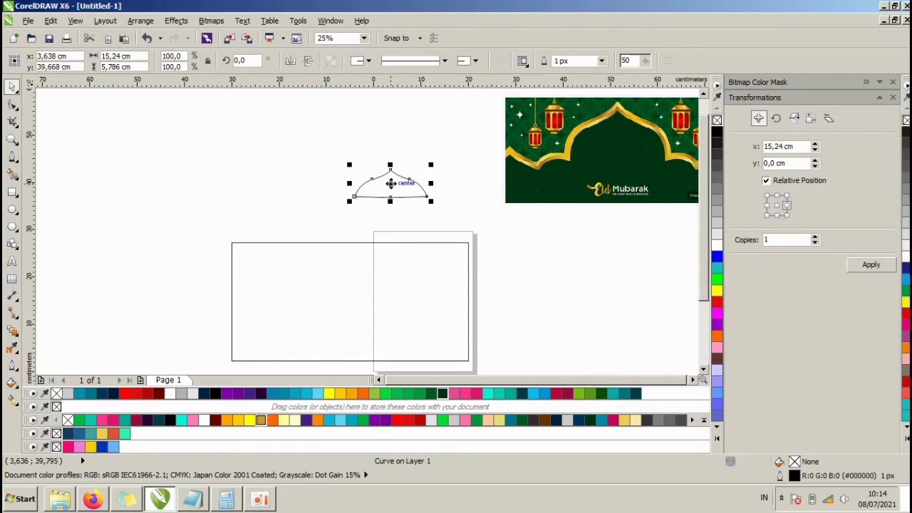
left_click(451, 227)
left_click(415, 194)
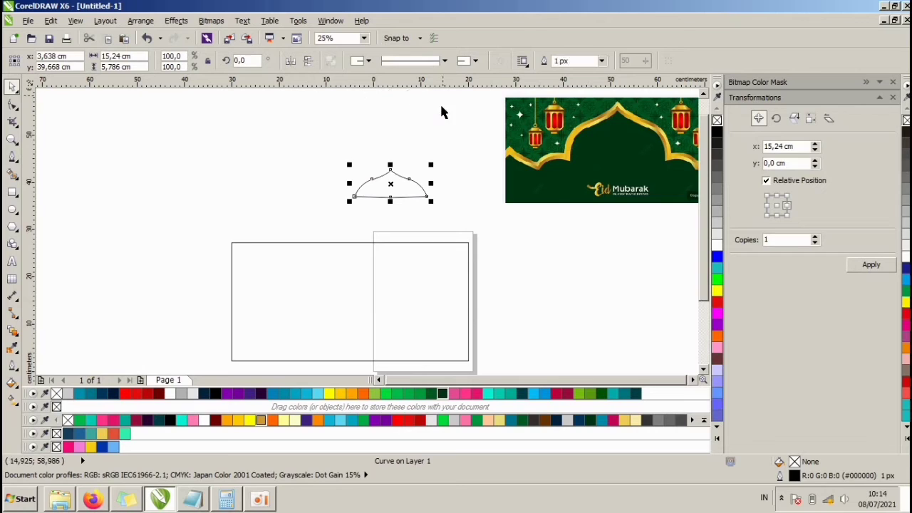
left_click(436, 123)
left_click_drag(390, 184, 346, 192)
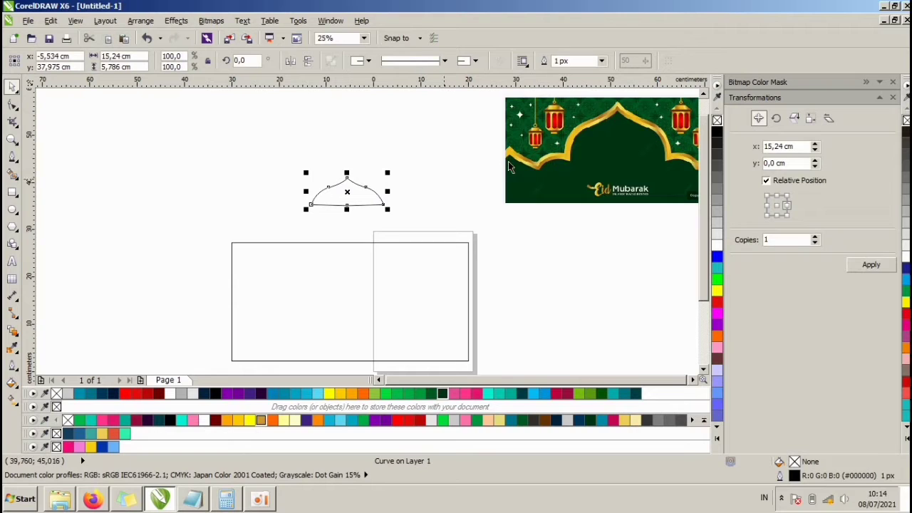
left_click(421, 181)
scroll(421, 181, "up", 1)
left_click(238, 197)
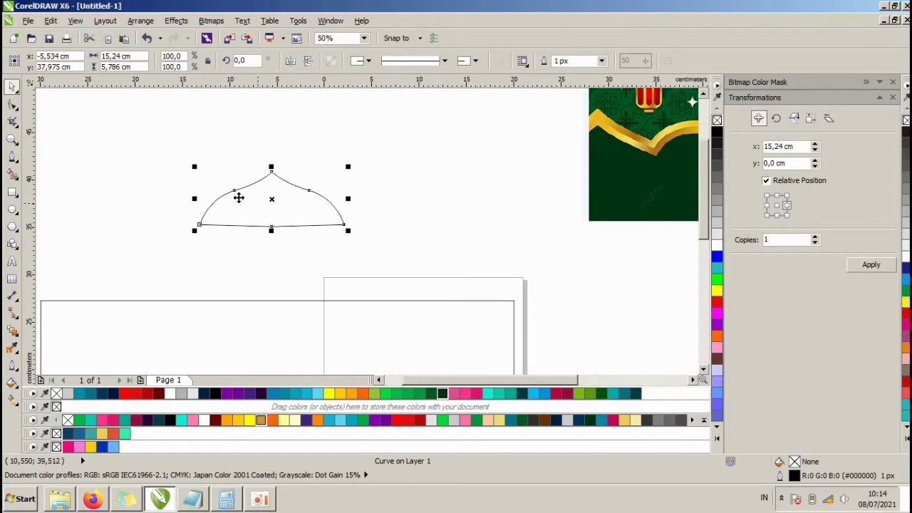
Step: Draw a closed half-arch shape about 20.2 by 18.5 cm with the Pen tool, starting at the dome's right base and rising in two curves to a vertical right side
left_click(13, 157)
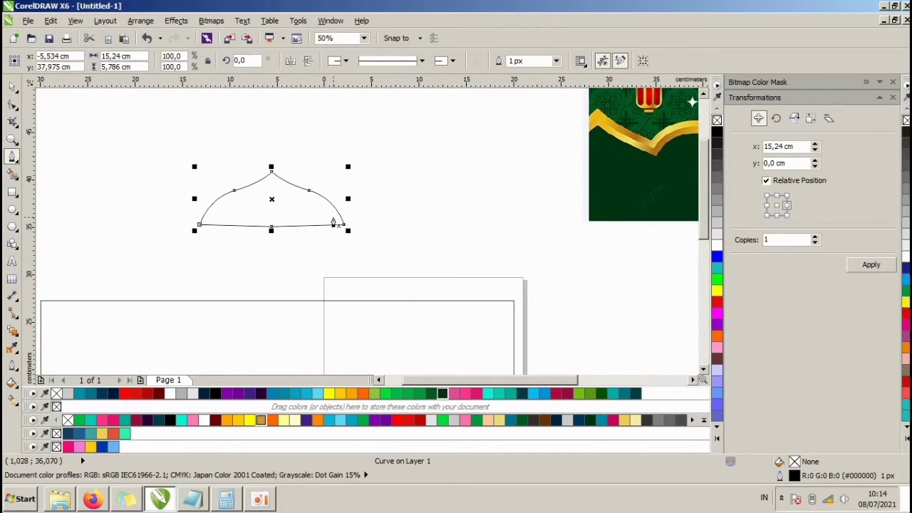
left_click(340, 223)
left_click_drag(365, 187, 396, 179)
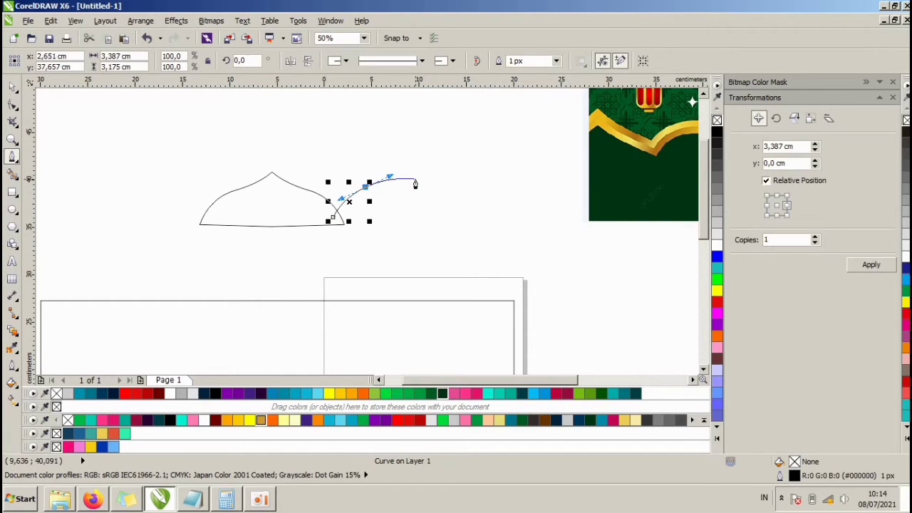
scroll(417, 182, "down", 1)
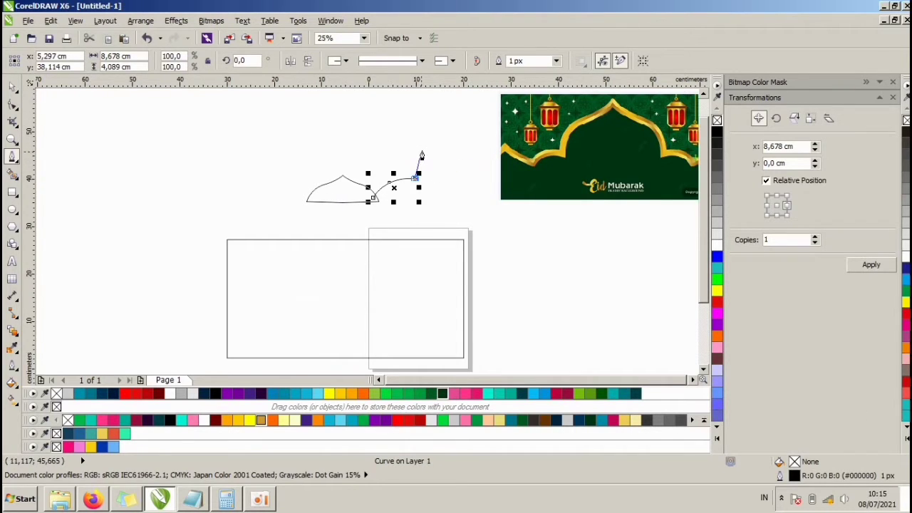
left_click_drag(431, 136, 461, 119)
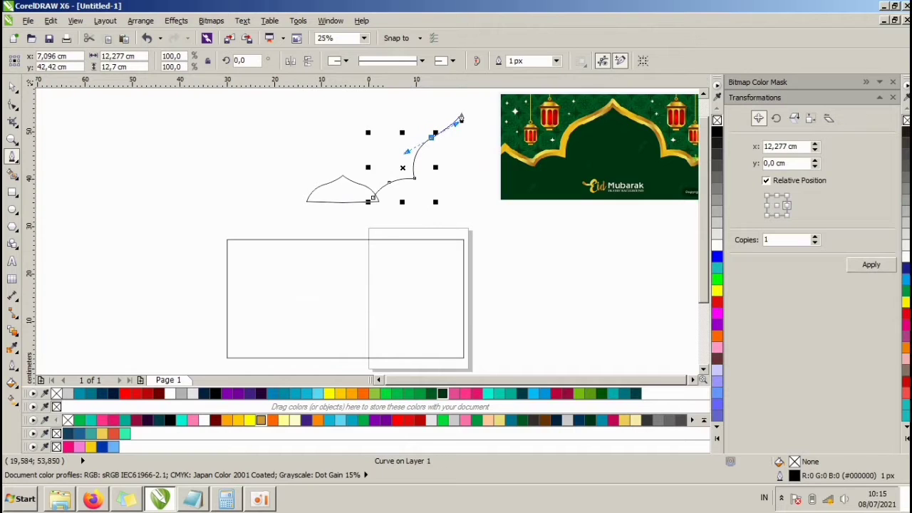
left_click(461, 113)
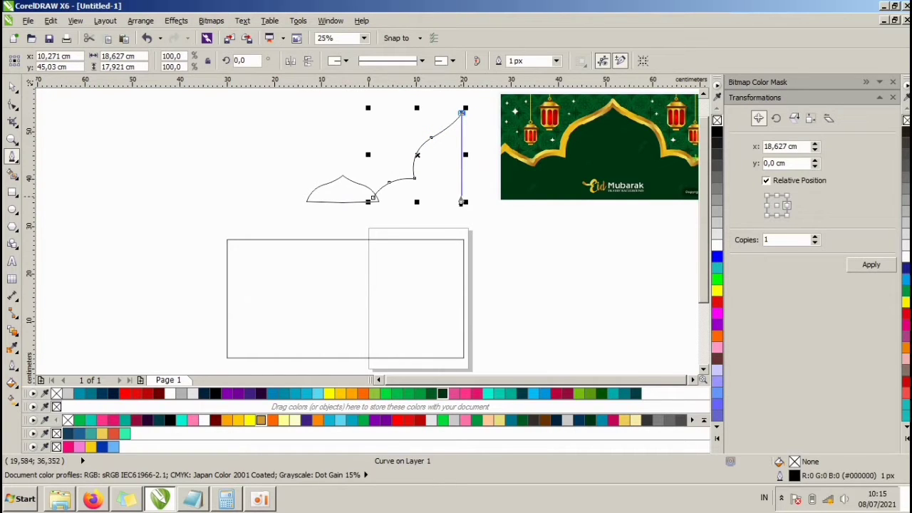
left_click(461, 202)
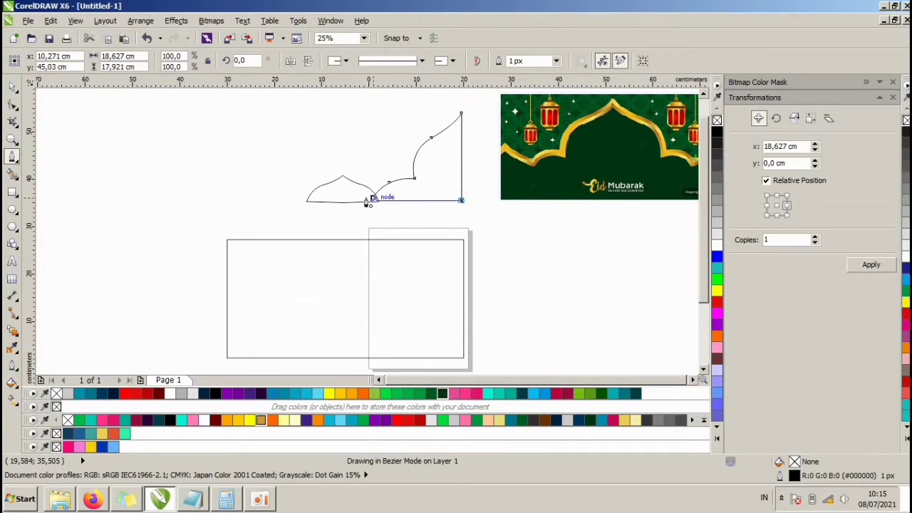
scroll(373, 199, "up", 1)
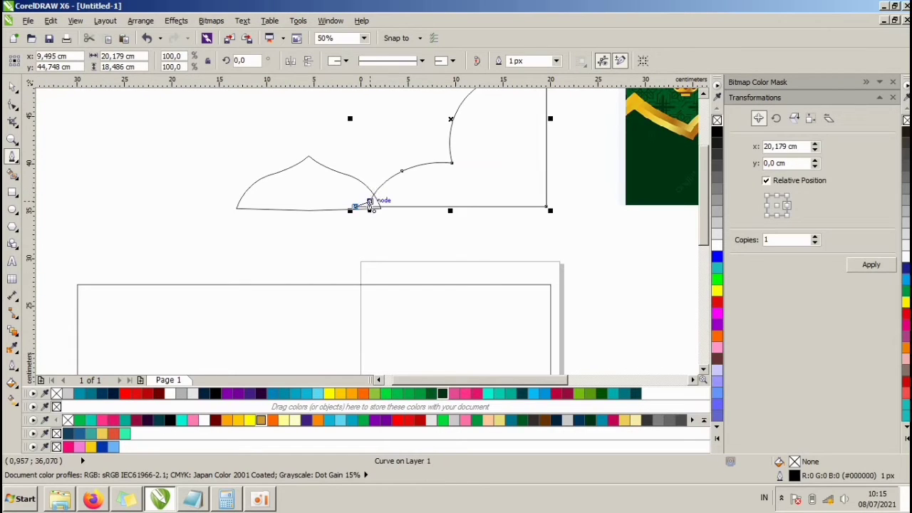
left_click(370, 201)
left_click(12, 86)
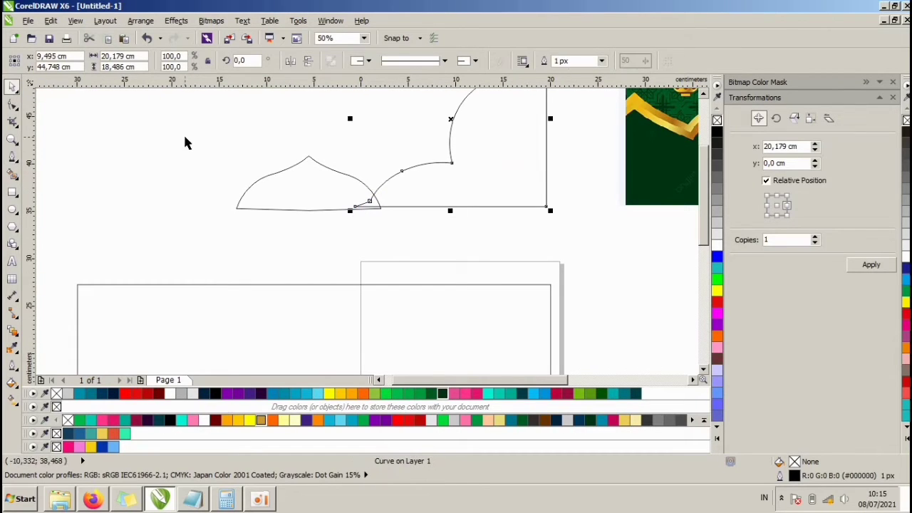
Step: Line up the half-arch's flat base with the base of the dome
left_click(304, 210, "shift")
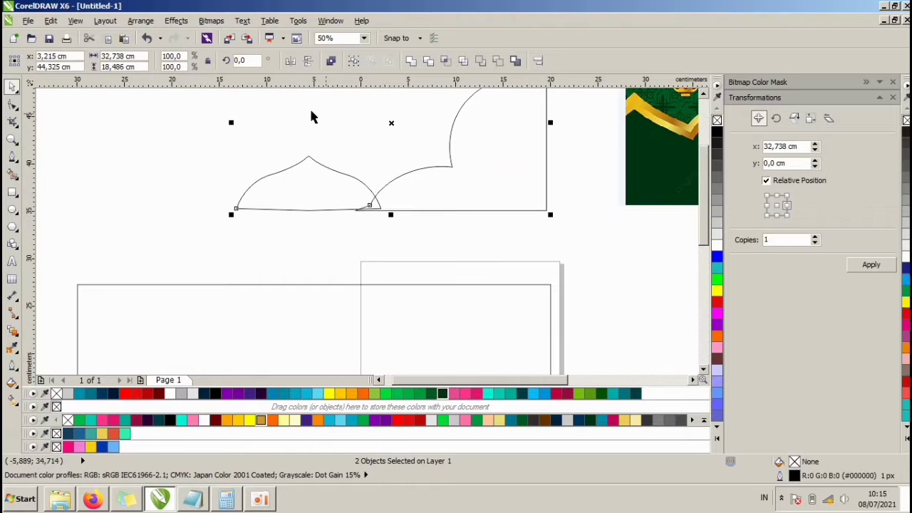
left_click(358, 230)
left_click(408, 182)
scroll(409, 182, "up", 1)
left_click_drag(411, 181, 410, 178)
left_click(266, 171, "shift")
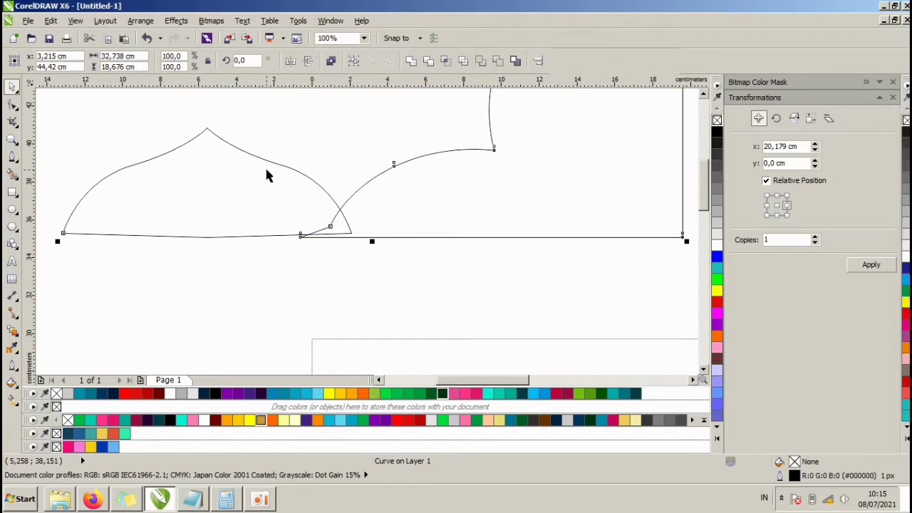
left_click(405, 278)
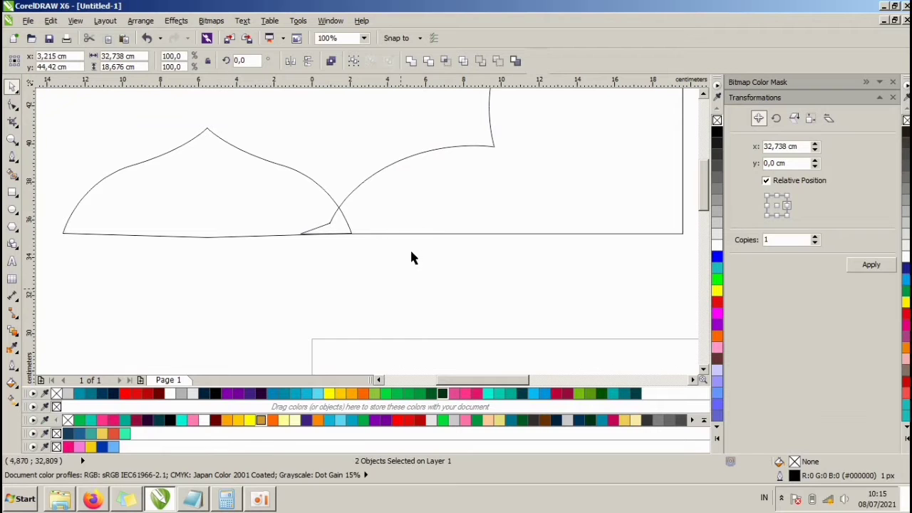
Step: Weld the half-arch and the dome into one continuous outline
left_click(435, 181)
left_click(214, 186, "shift")
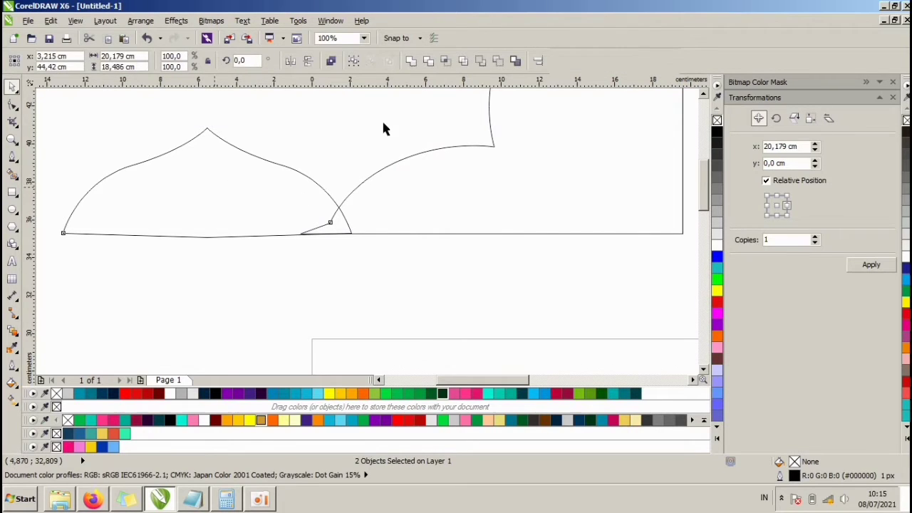
left_click(410, 60)
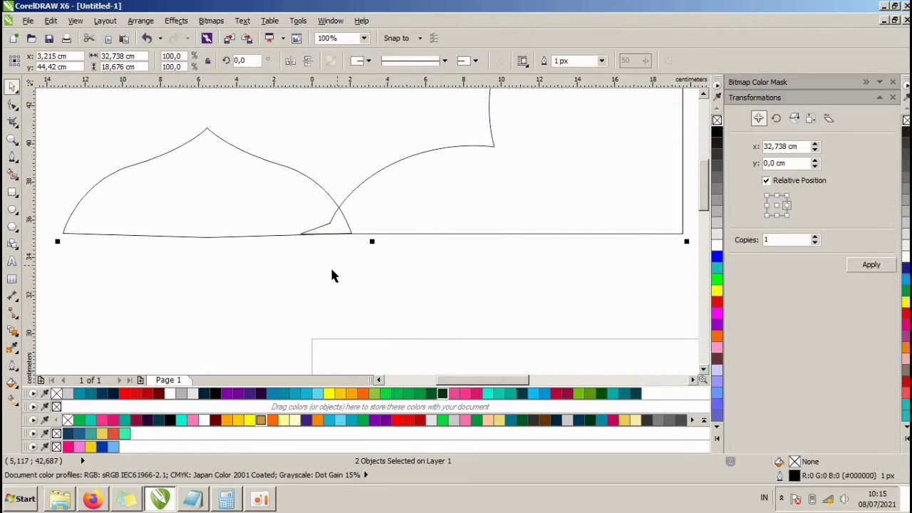
scroll(375, 228, "down", 2)
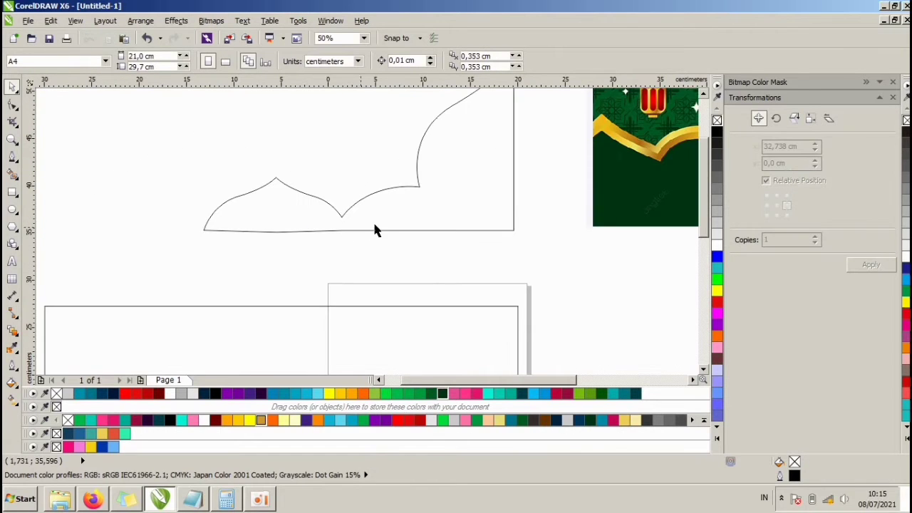
Step: Move the welded half-outline up and to the left to leave room for its mirrored half
scroll(306, 197, "down", 2)
left_click_drag(363, 193, 278, 171)
left_click(242, 204)
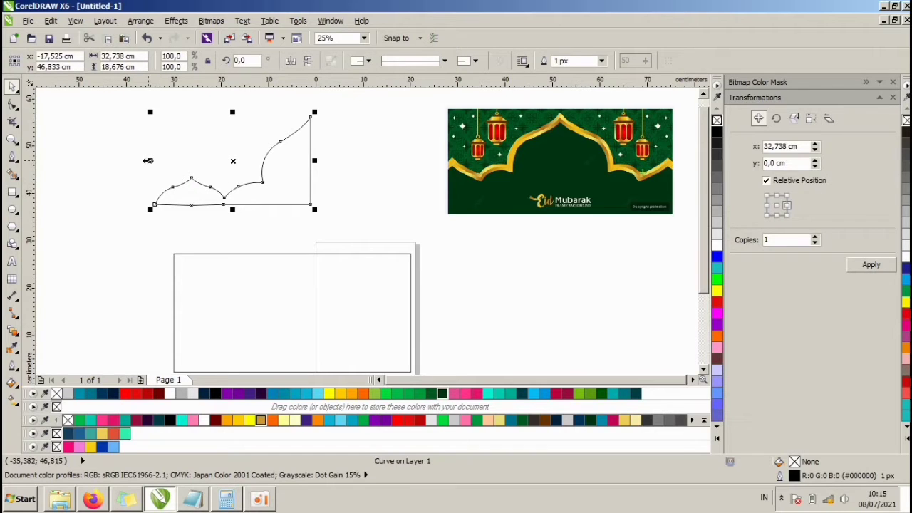
Step: Mirror a copy of the half-outline to its right and weld both halves into one symmetrical arch outline
left_click_drag(148, 161, 333, 152)
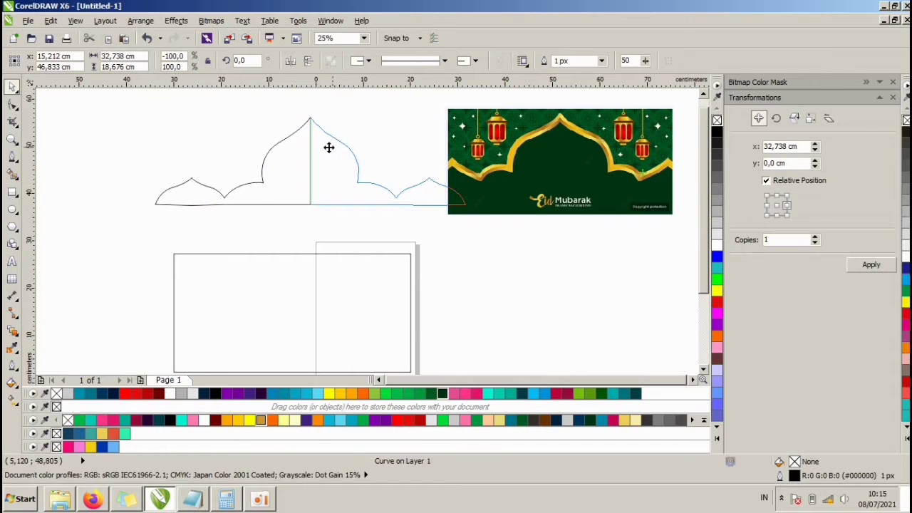
left_click(271, 174, "shift")
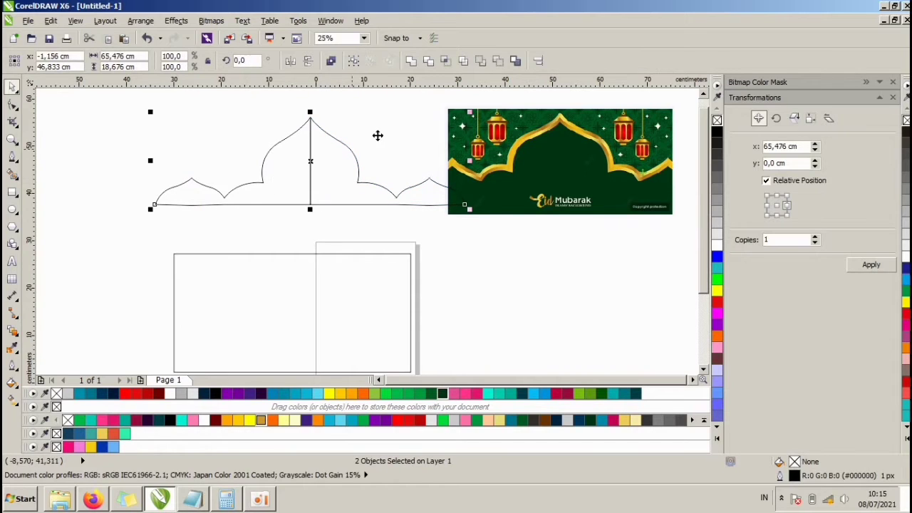
left_click(411, 61)
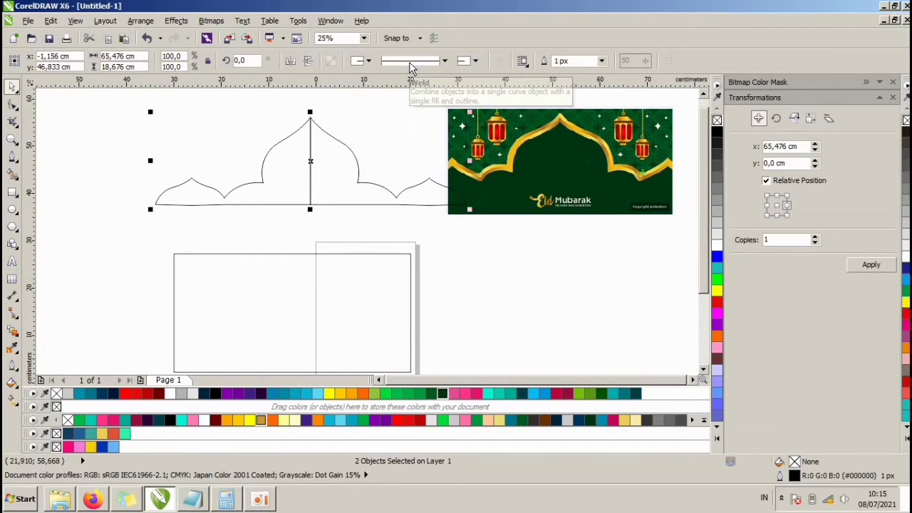
left_click(358, 151)
left_click(326, 177)
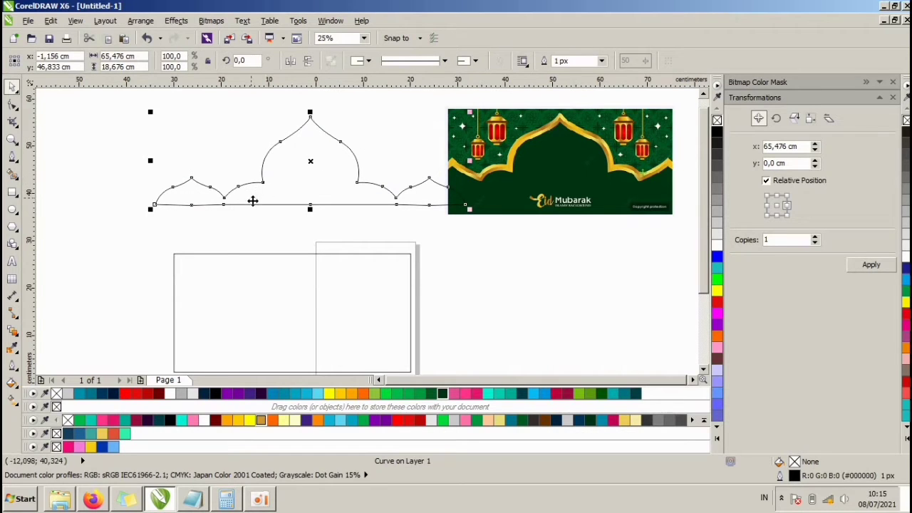
Step: Move the arch outline clear of the reference image and draw a rectangle about 64.9 by 18.8 cm overlapping its base
left_click_drag(310, 155, 256, 138)
left_click(12, 156)
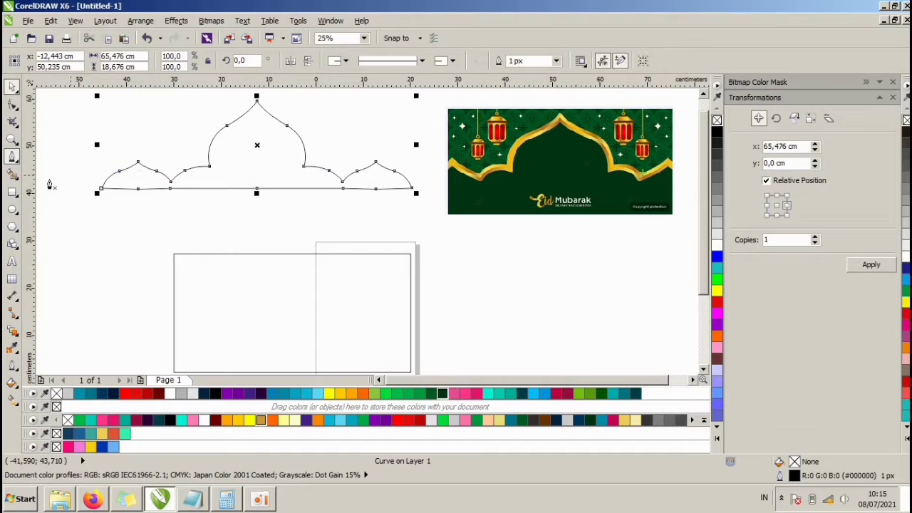
left_click(12, 190)
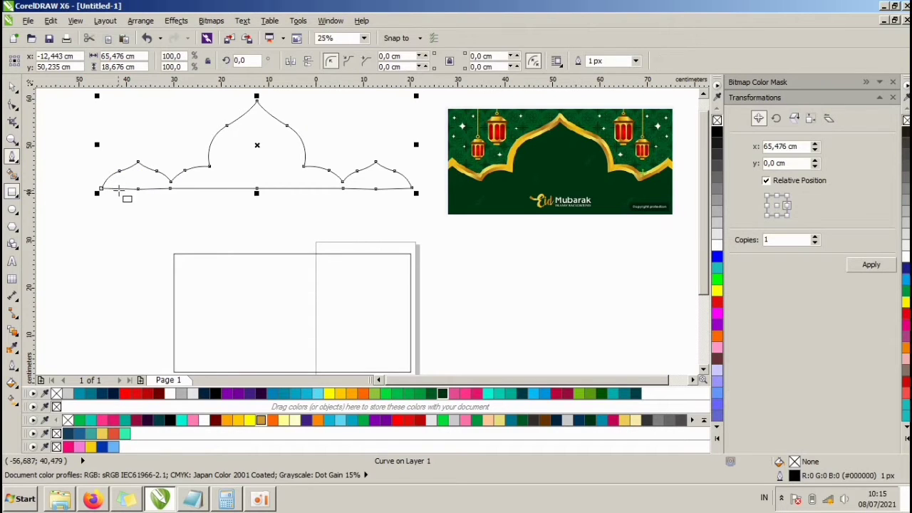
left_click_drag(102, 187, 411, 273)
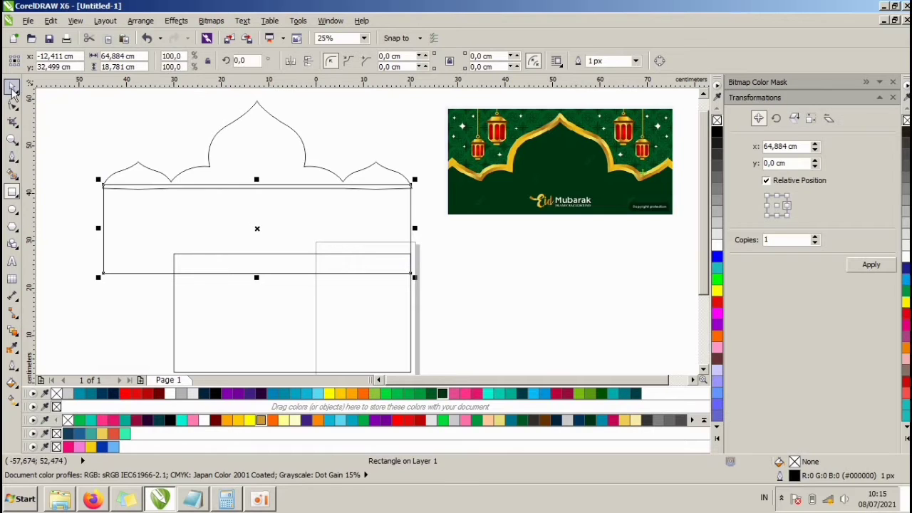
key("space")
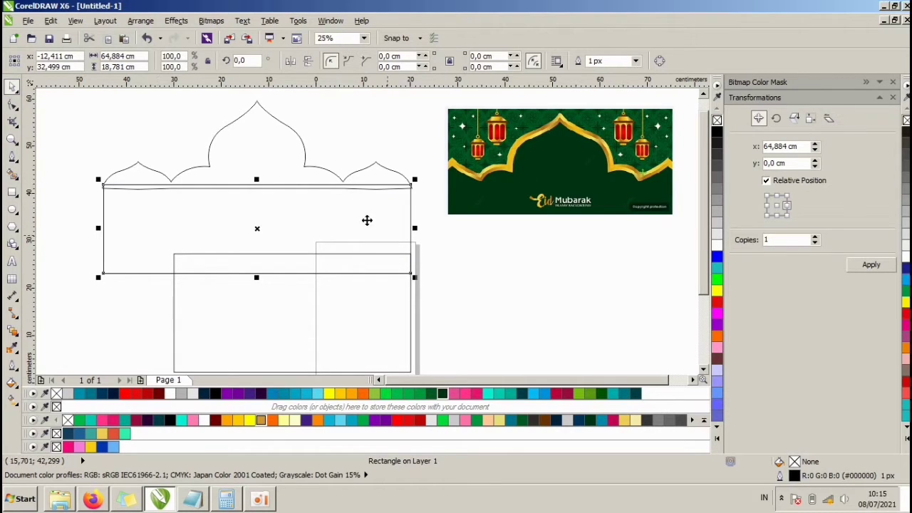
Step: Weld the new rectangle and the arch outline into a single shape
left_click(257, 141, "shift")
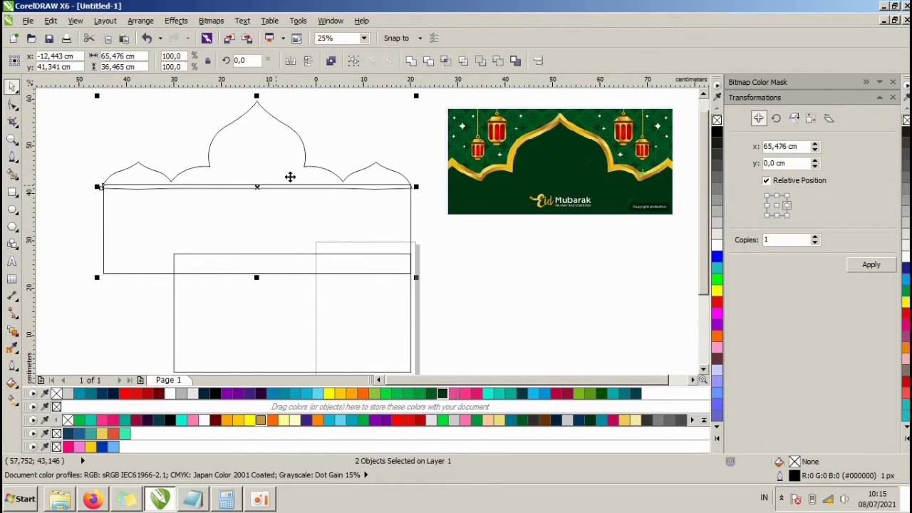
left_click(387, 223)
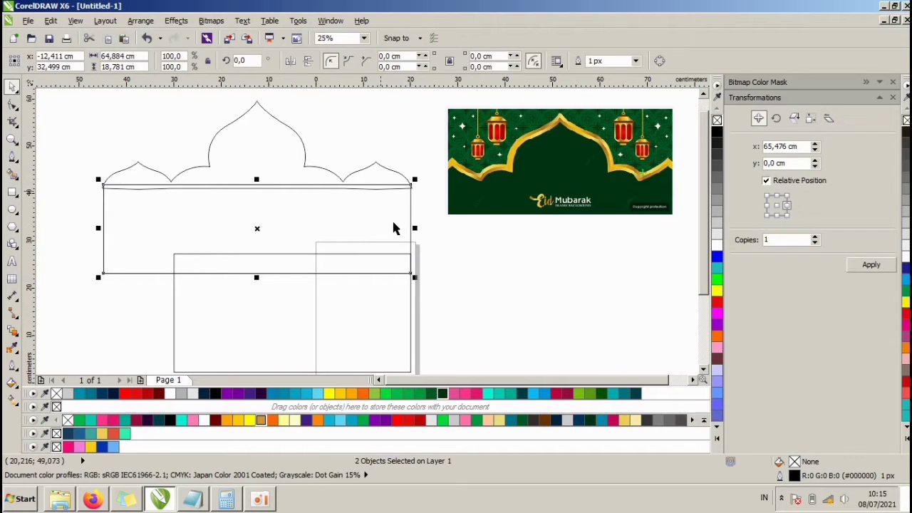
left_click(307, 183, "shift")
left_click(410, 62)
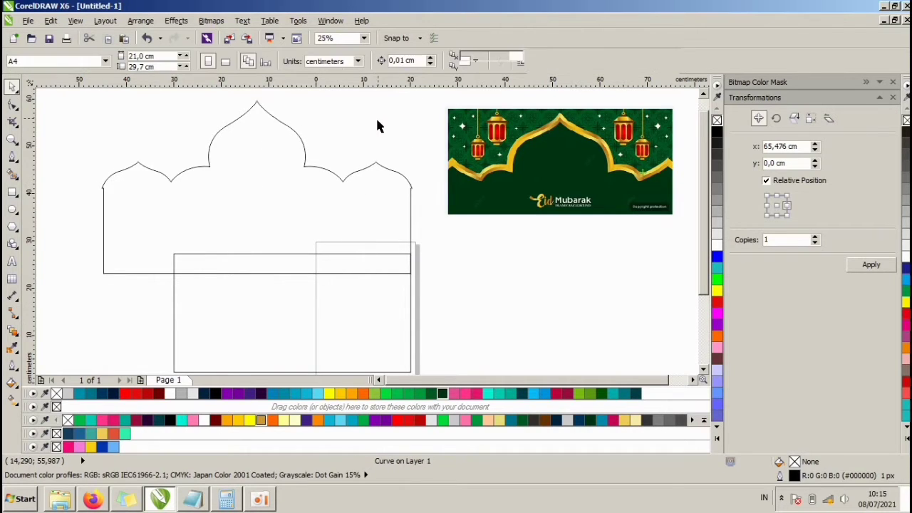
Step: Scale the arch shape down to about 47.4 by 26.4 cm and move it onto the 50 by 25 cm rectangle
scroll(292, 184, "down", 3)
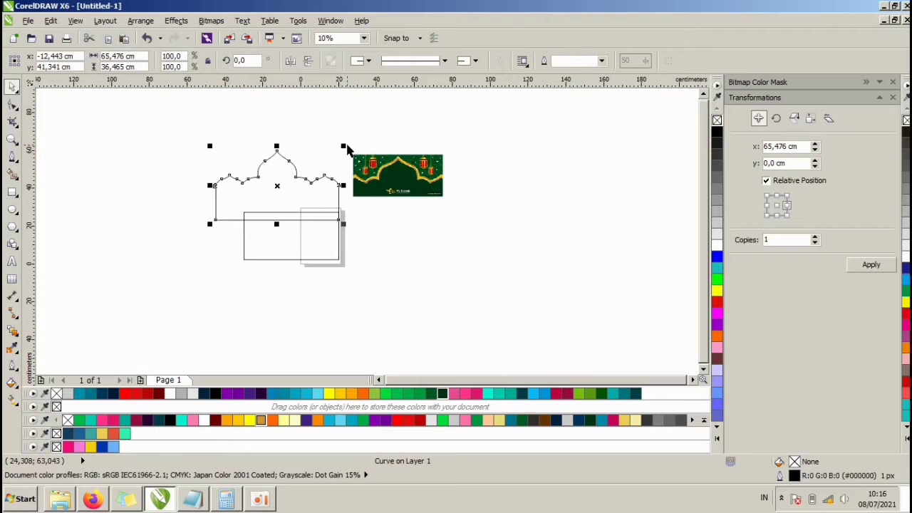
left_click_drag(345, 146, 328, 156)
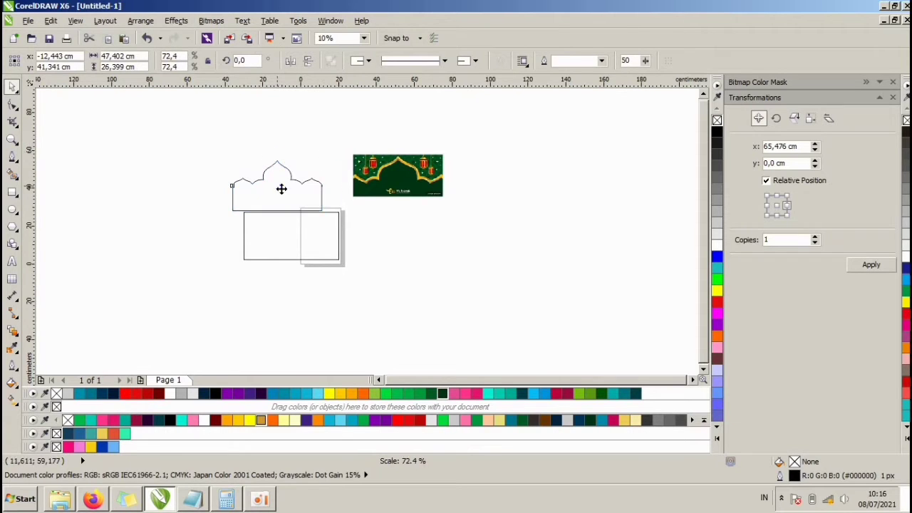
left_click_drag(283, 187, 291, 247)
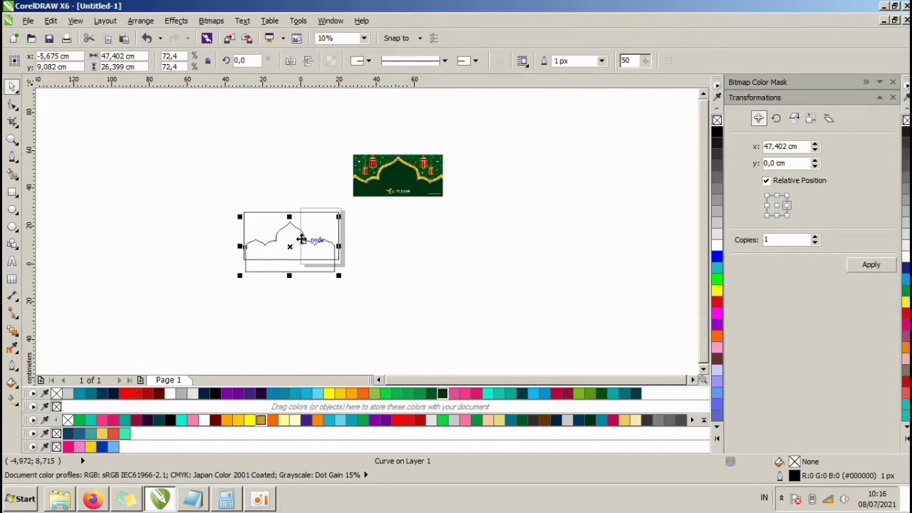
Step: Center the arch shape horizontally on the 50 by 25 cm rectangle
scroll(305, 240, "up", 3)
left_click(355, 213, "shift")
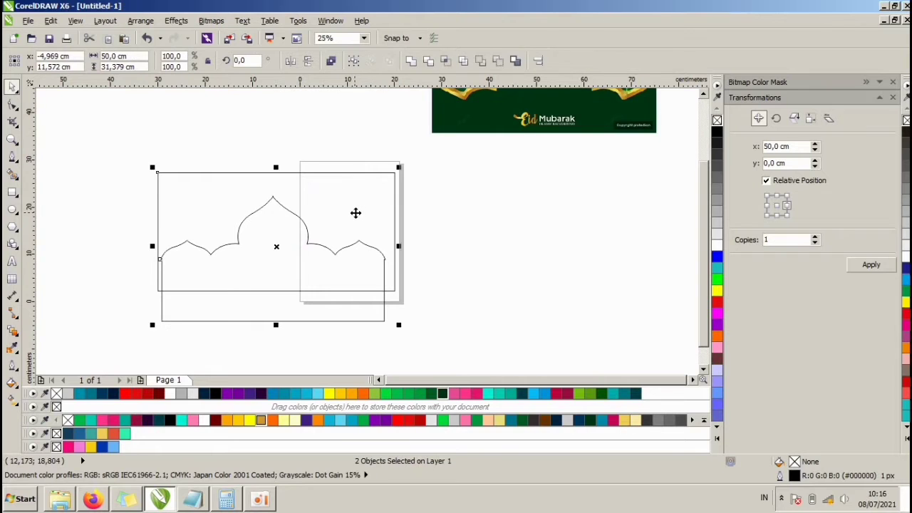
left_click(468, 225)
left_click(336, 277)
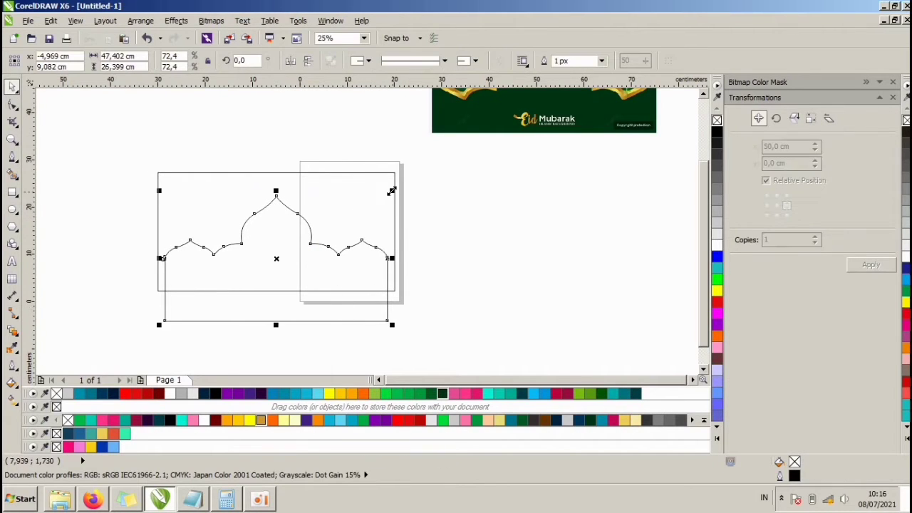
Step: Enlarge the arch shape about its center to about 59.1 by 32.9 cm and move the reference image down beside the design
left_click_drag(392, 191, 418, 164)
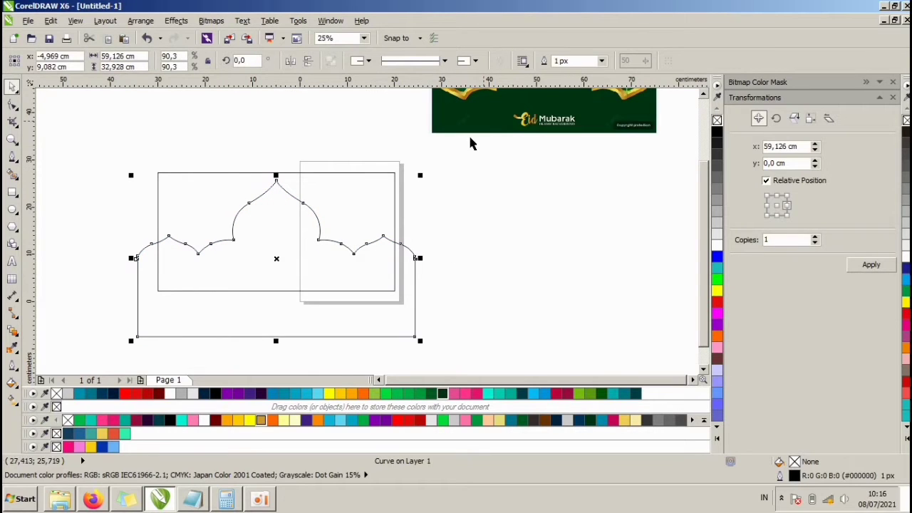
left_click_drag(475, 127, 490, 250)
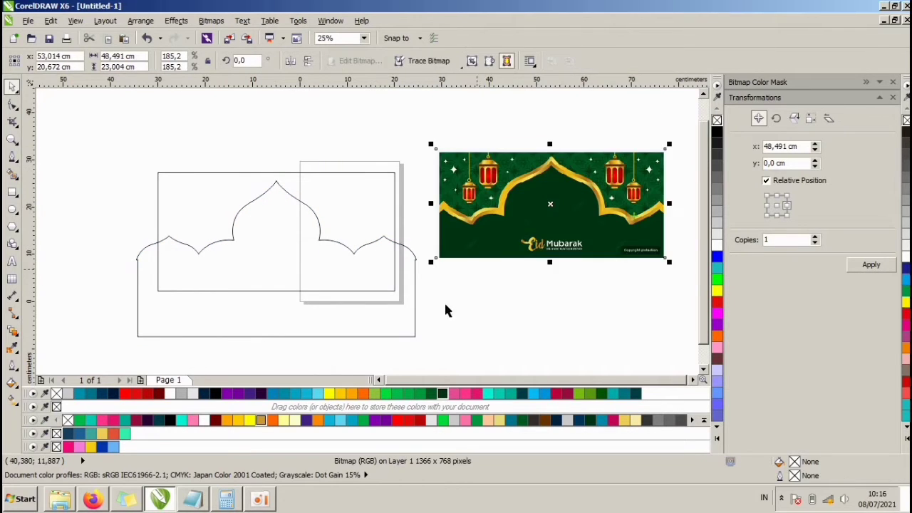
left_click(413, 321)
left_click(415, 285)
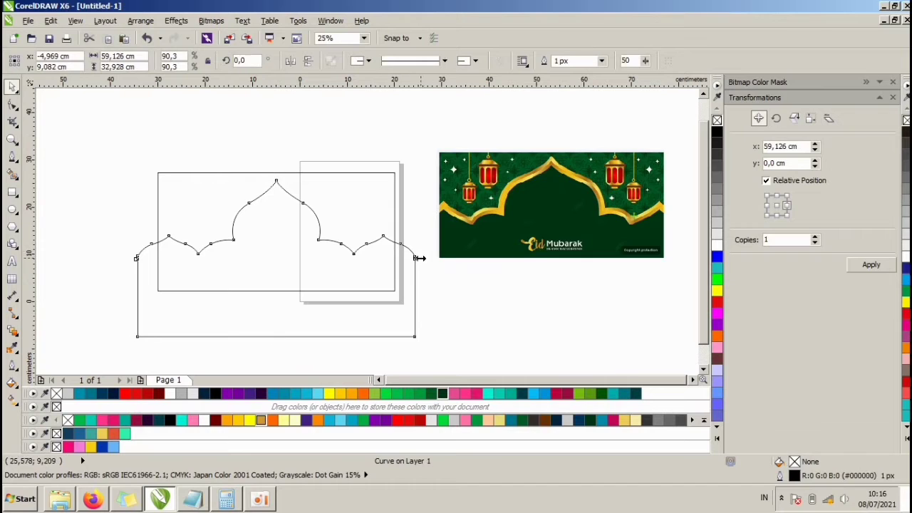
left_click_drag(420, 257, 427, 257)
left_click(435, 294)
left_click(408, 279)
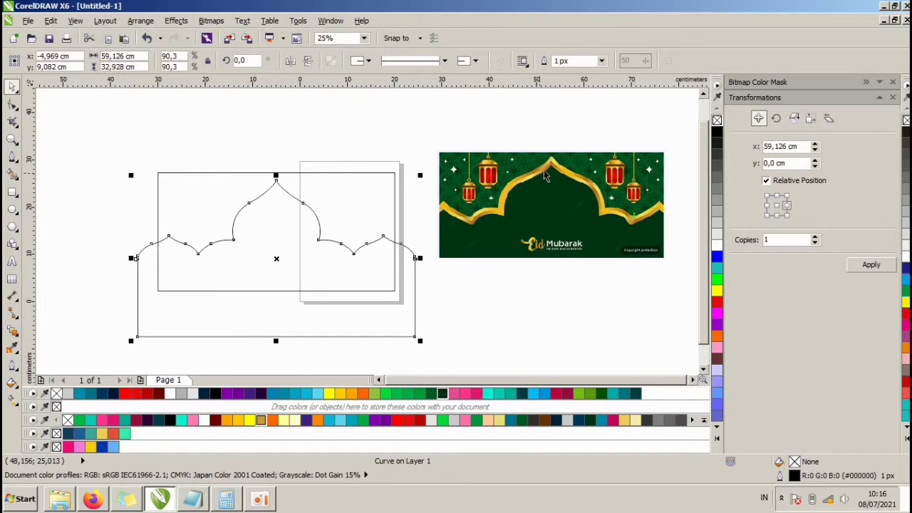
left_click(430, 295)
left_click(386, 236)
left_click(373, 144)
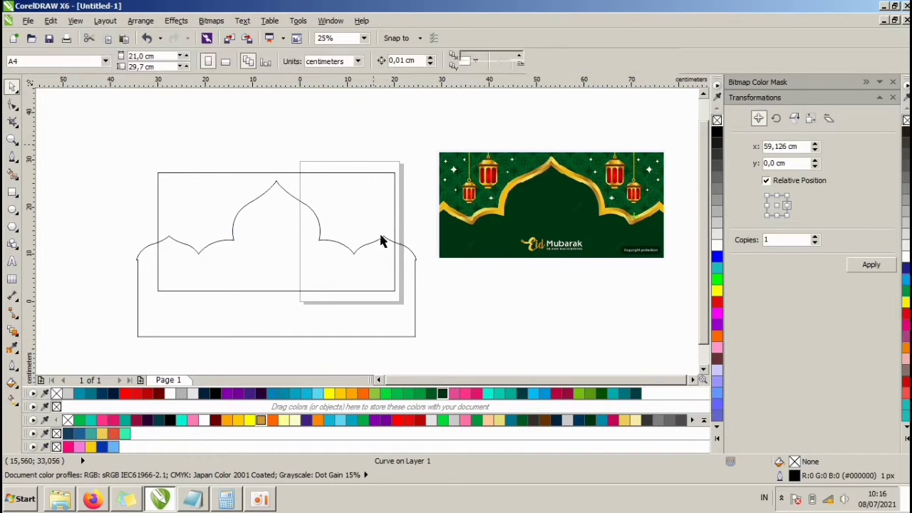
left_click(383, 236)
left_click(393, 292)
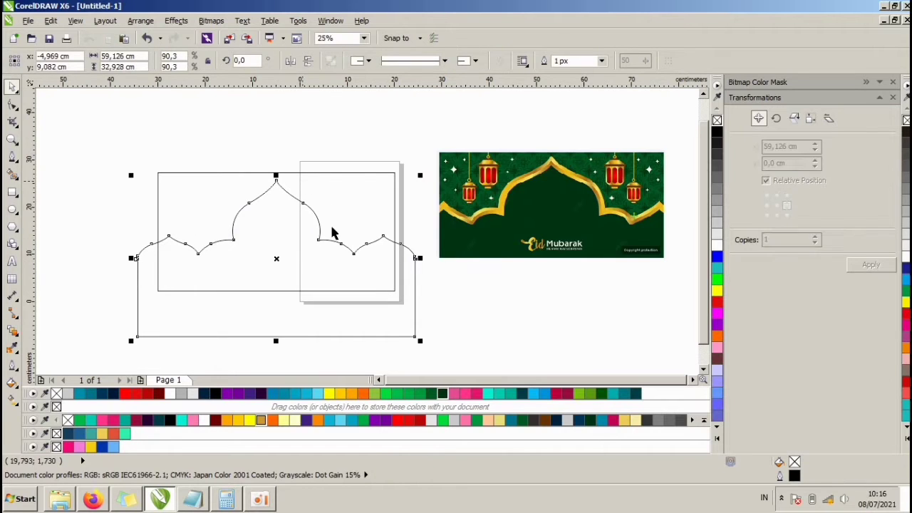
left_click(463, 255)
left_click(332, 293)
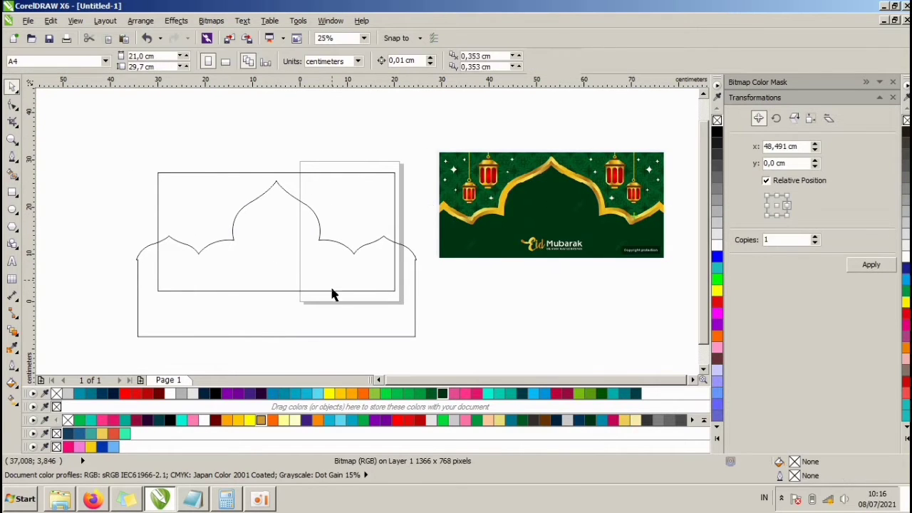
left_click(333, 316)
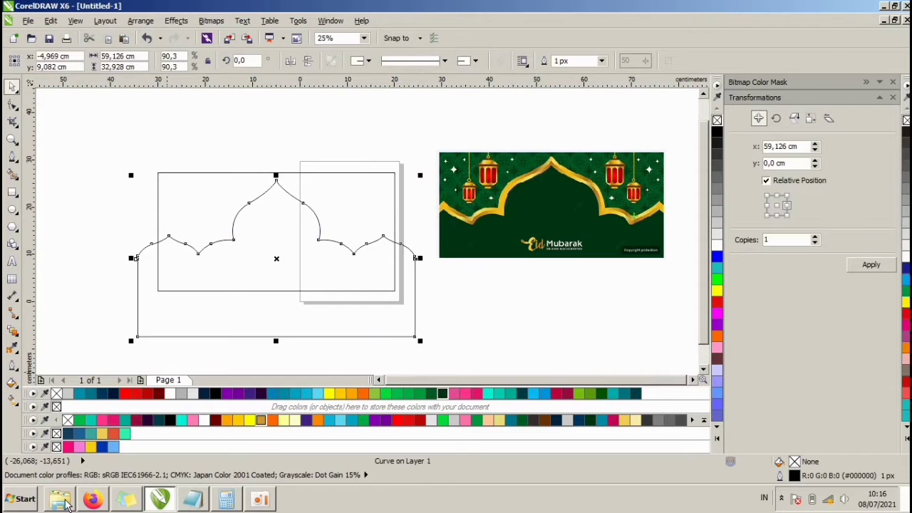
mouse_move(65, 500)
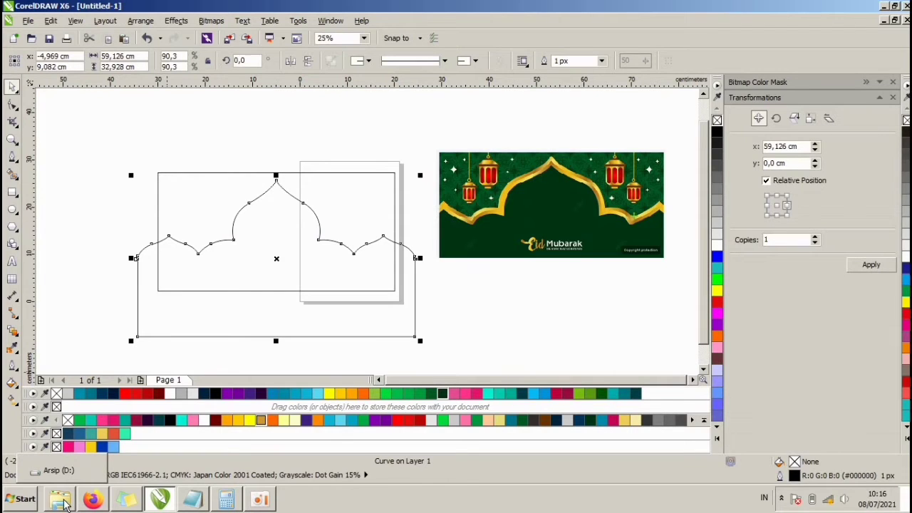
left_click(431, 306)
Step: Apply a slanted linear gradient fill across the arch shape and set its end color to orange
left_click(354, 320)
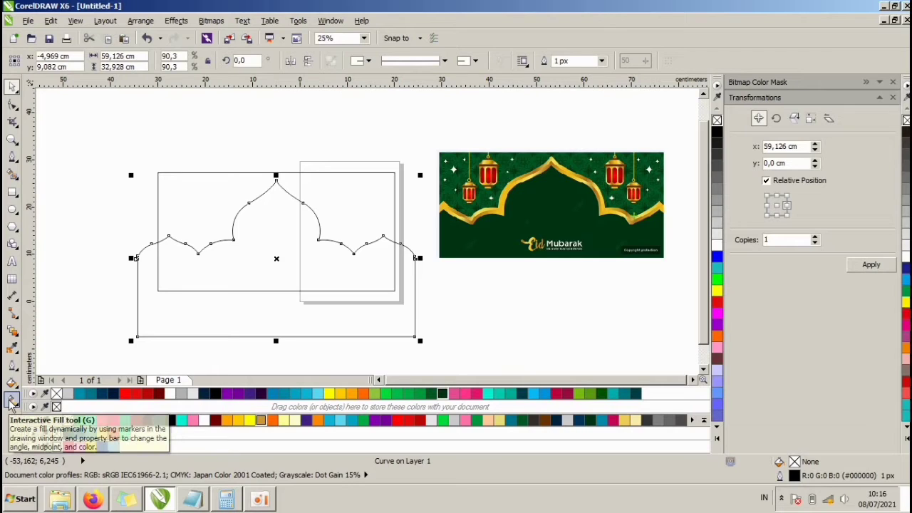
left_click(11, 401)
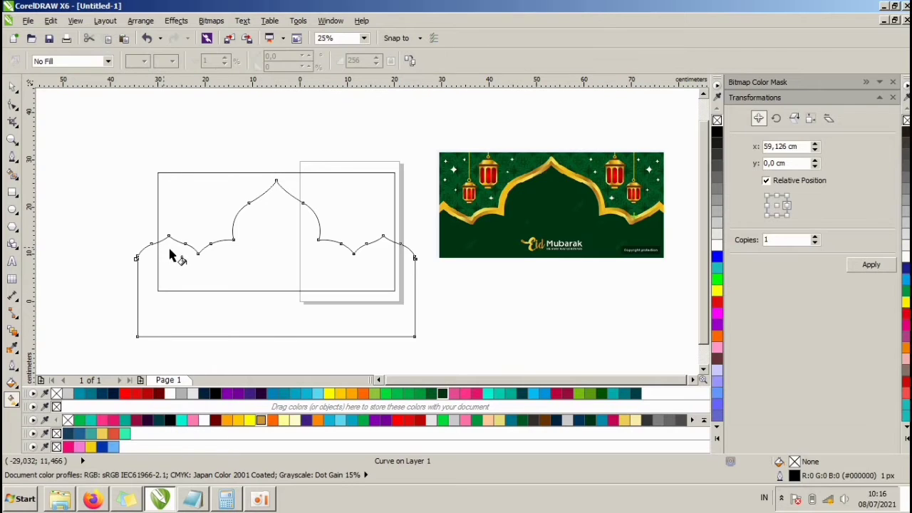
left_click_drag(163, 247, 389, 292)
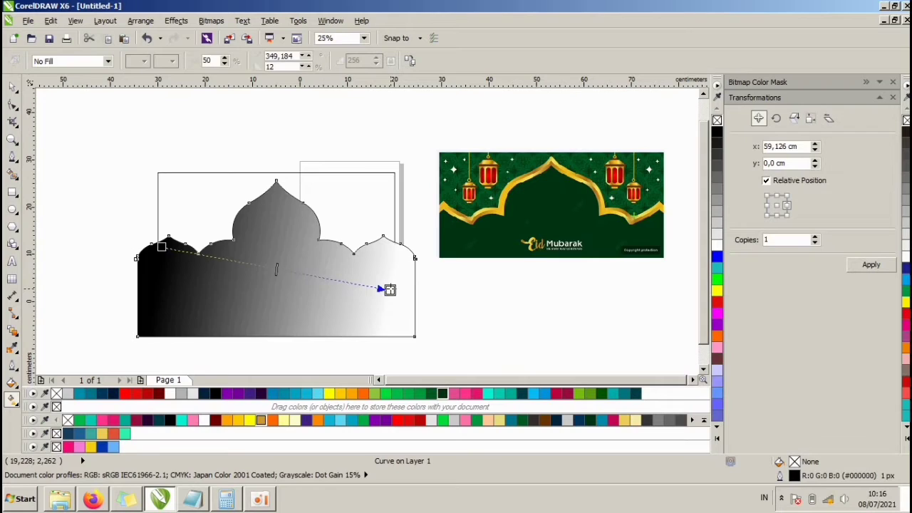
left_click(355, 393)
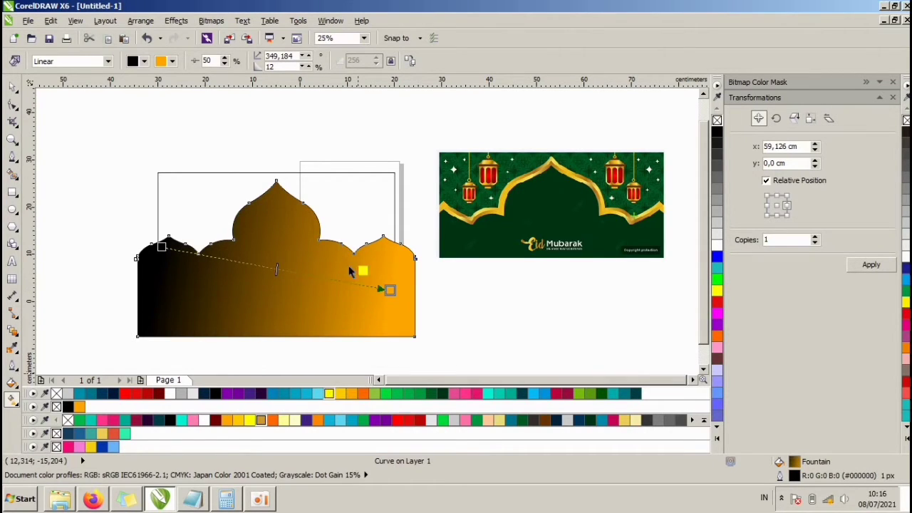
Step: Add alternating yellow and orange stops to the arch's gradient, make its start yellow, and remove the shape's outline
left_click_drag(349, 272, 335, 279)
left_click_drag(351, 393, 284, 273)
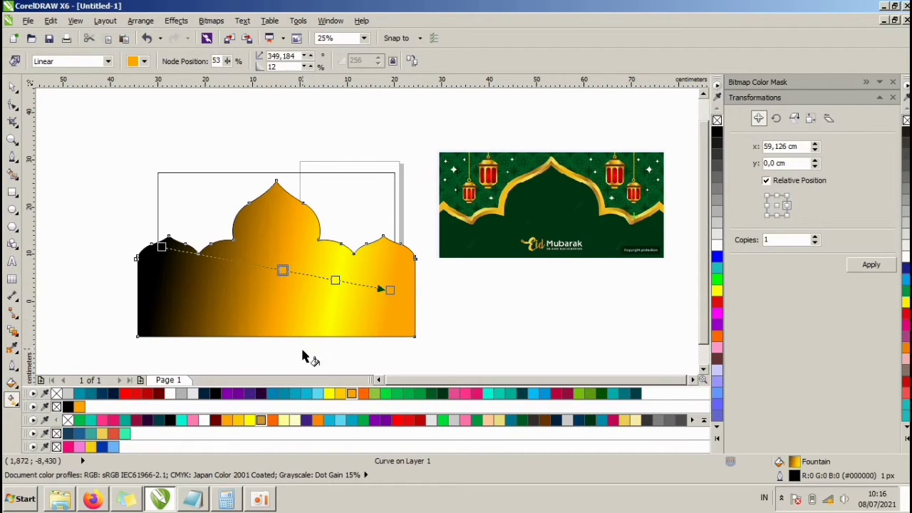
left_click_drag(242, 260, 239, 260)
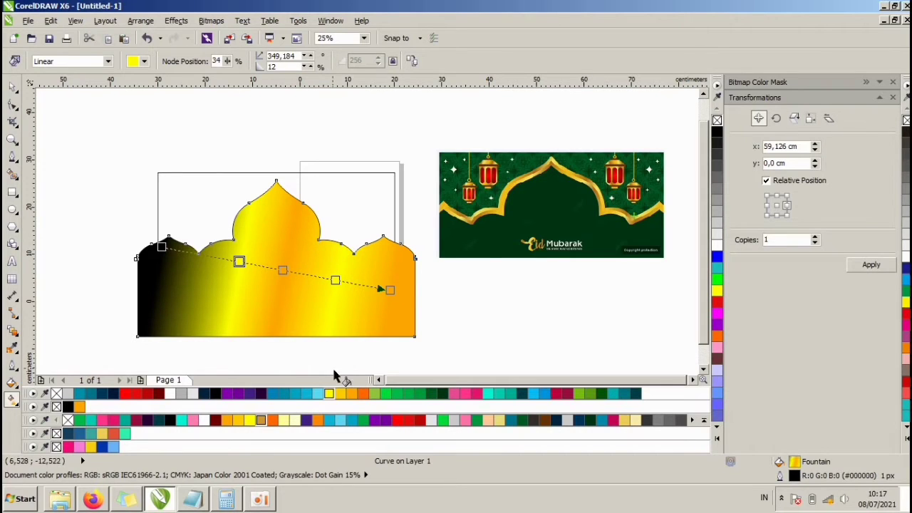
left_click_drag(352, 393, 198, 254)
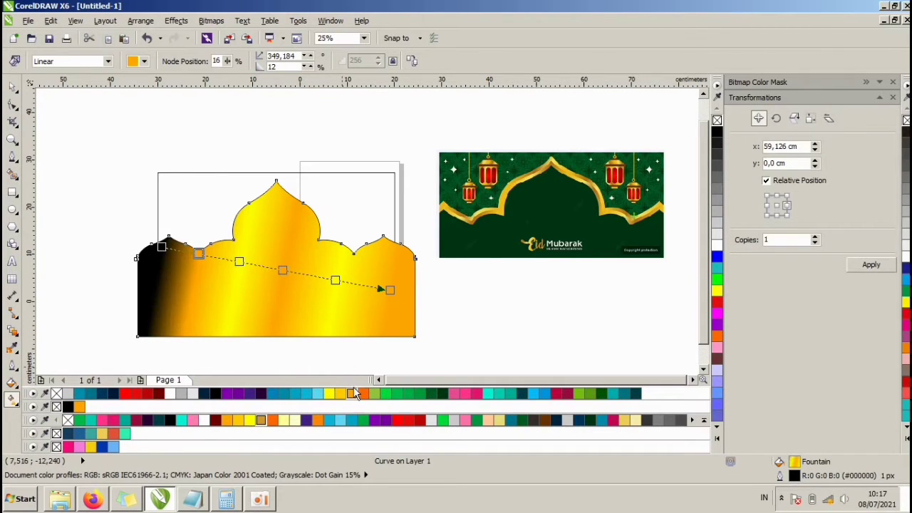
left_click_drag(334, 396, 162, 247)
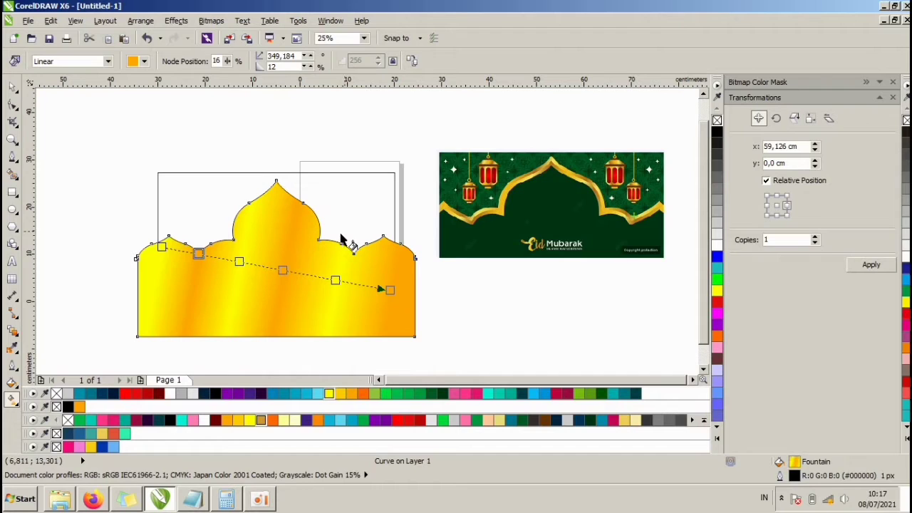
left_click(13, 87)
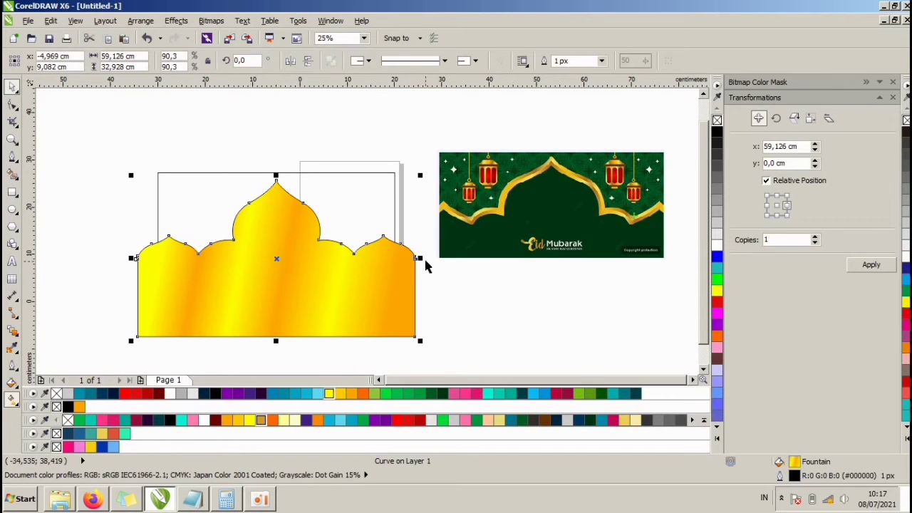
right_click(717, 119)
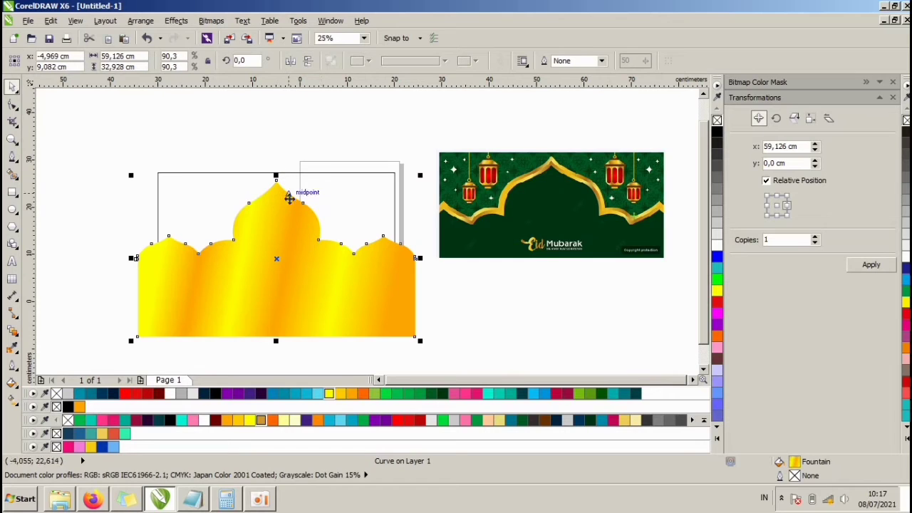
Step: Add a one-step inside contour with a 1,024 cm offset to the arch and break the contour group apart
left_click(16, 333)
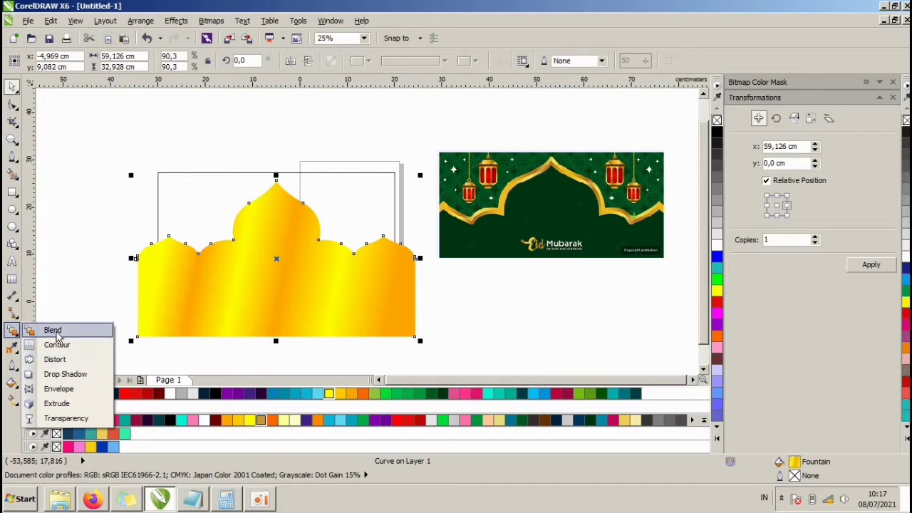
left_click(59, 347)
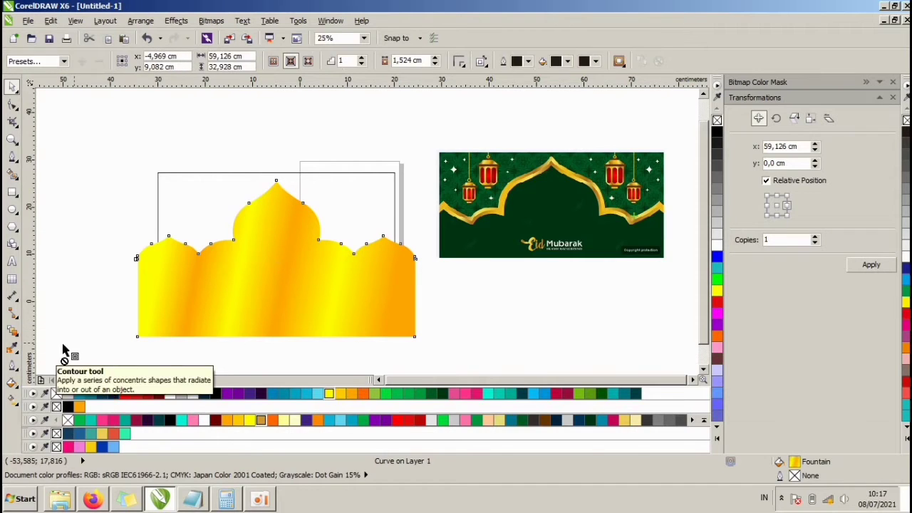
left_click(290, 62)
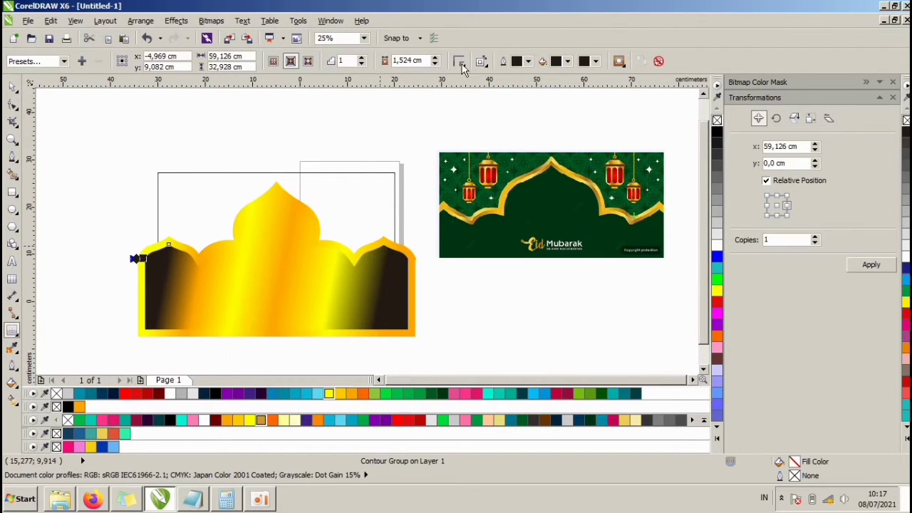
left_click(434, 64)
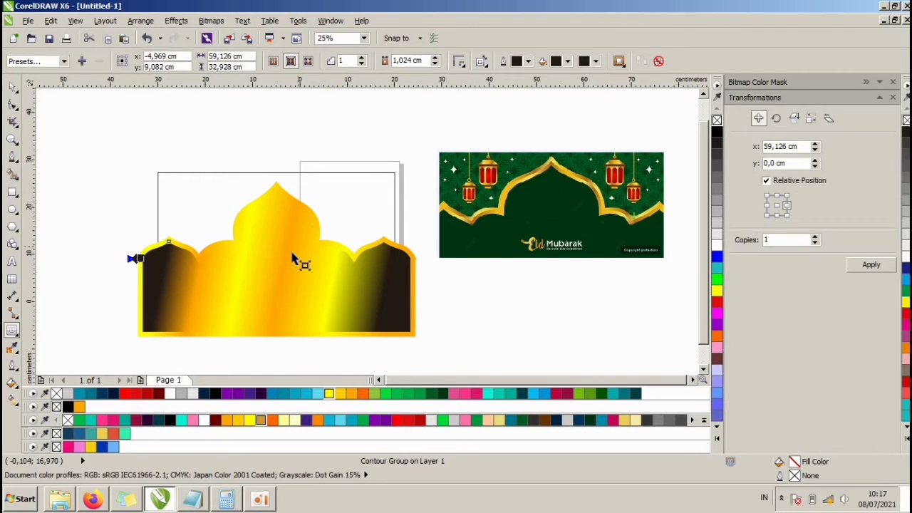
left_click(12, 88)
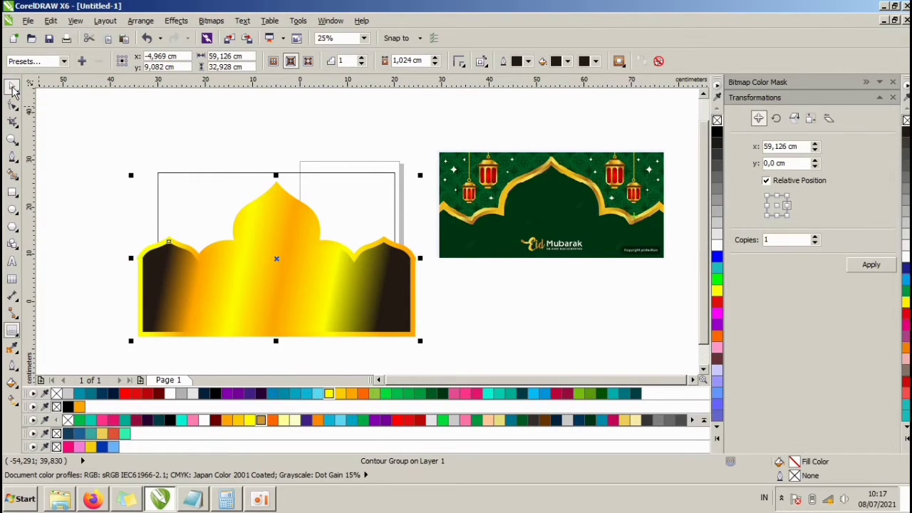
left_click(464, 310)
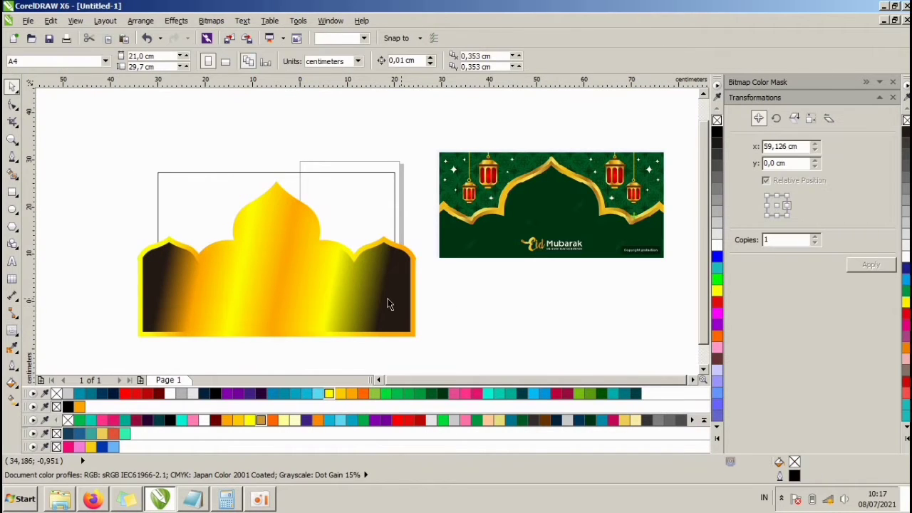
Step: Recolor the inner arch's gradient stops to alternate orange and yellow, from an orange start to a yellow end
left_click(342, 278)
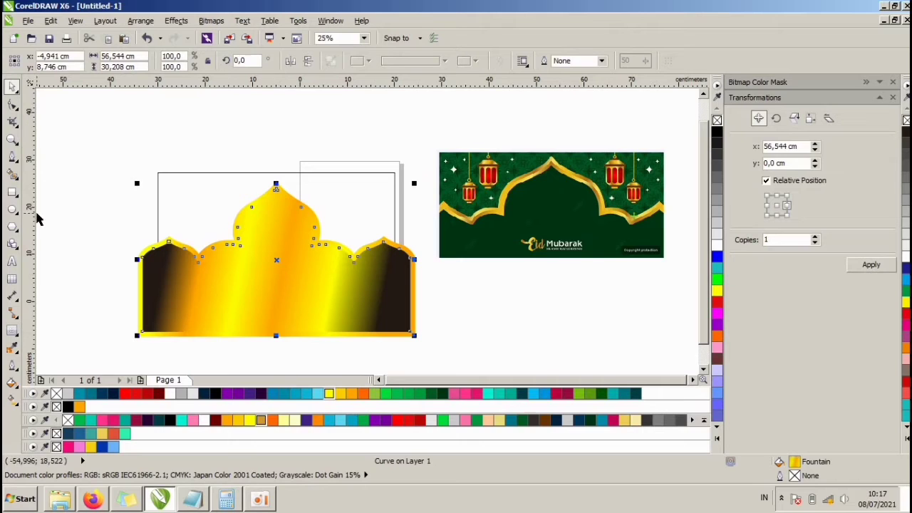
left_click(10, 380)
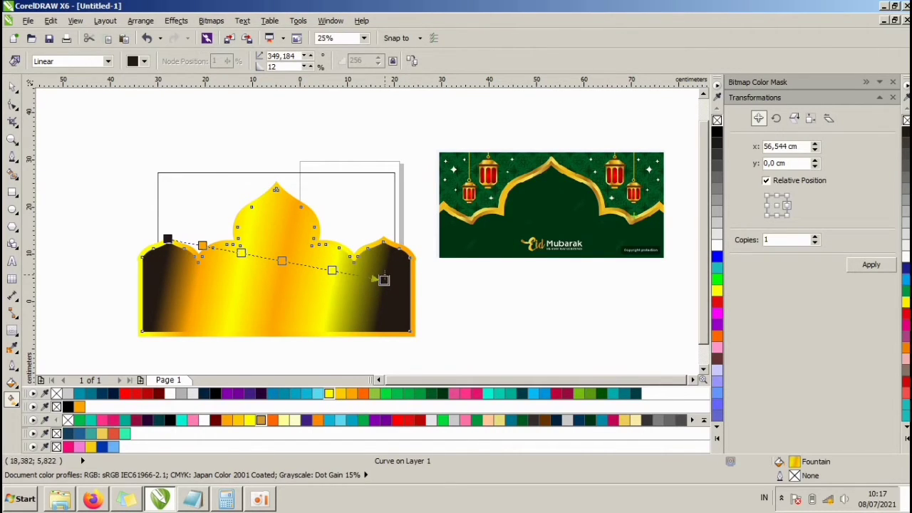
left_click(328, 395)
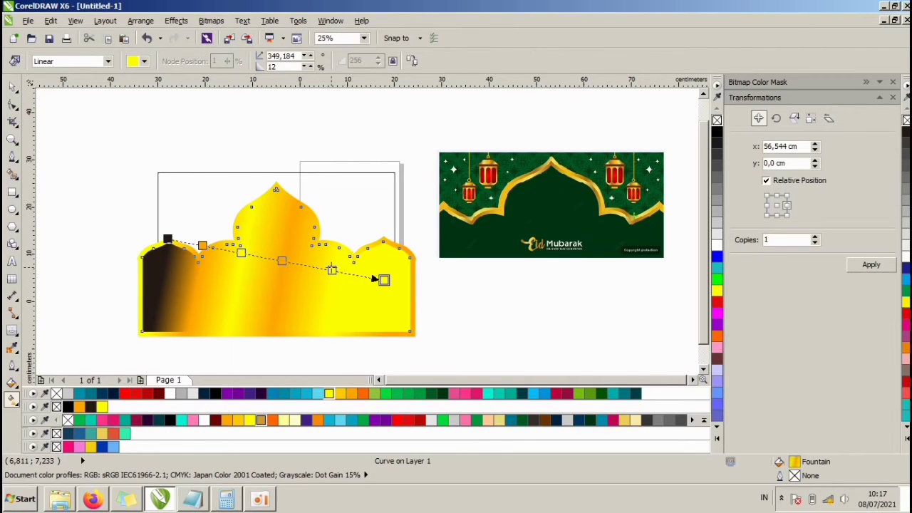
left_click(332, 270)
left_click(349, 390)
left_click_drag(349, 395, 282, 261)
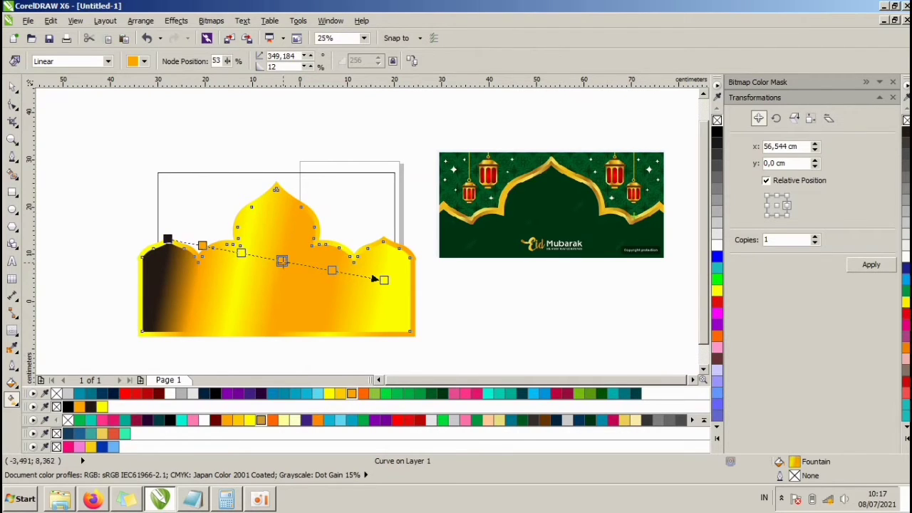
left_click(327, 392)
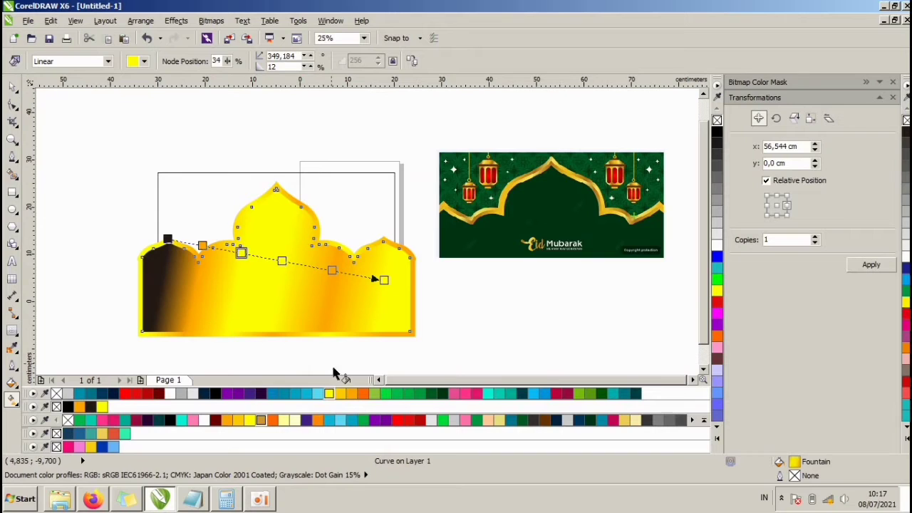
left_click(353, 397)
left_click(202, 246)
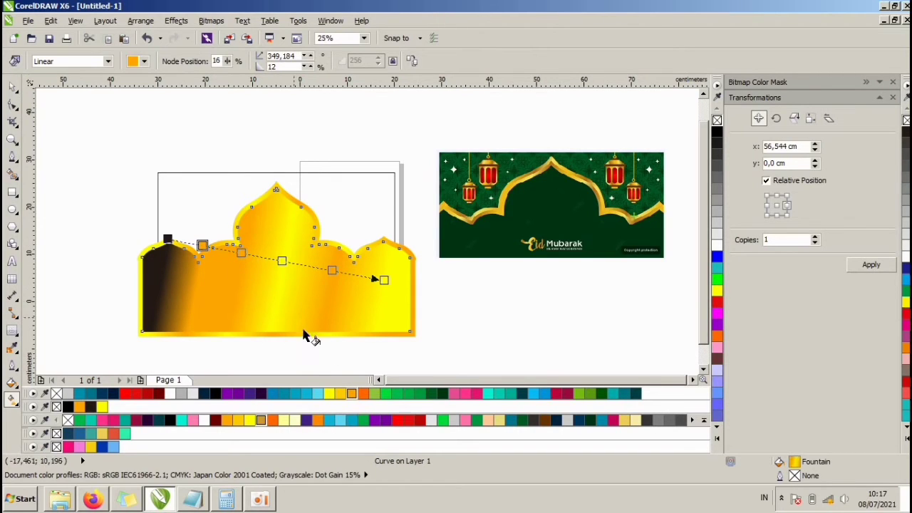
left_click(326, 396)
left_click(167, 239)
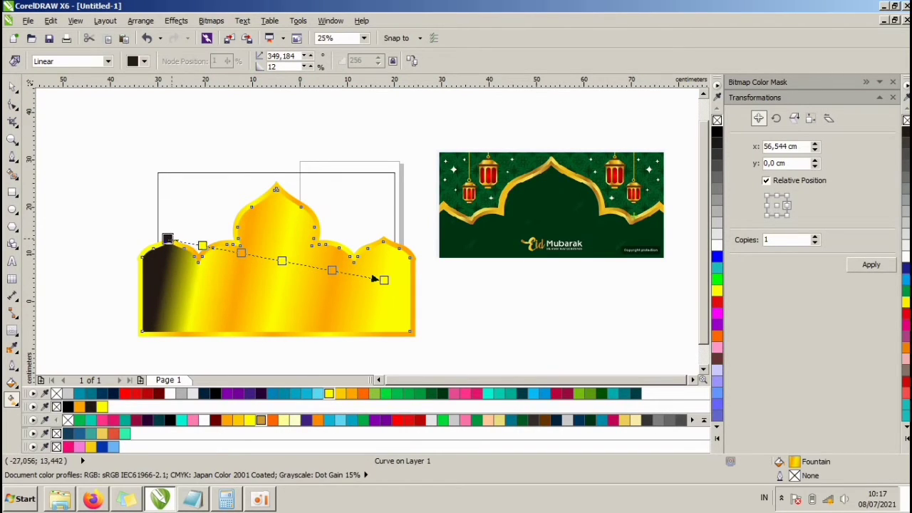
left_click(351, 394)
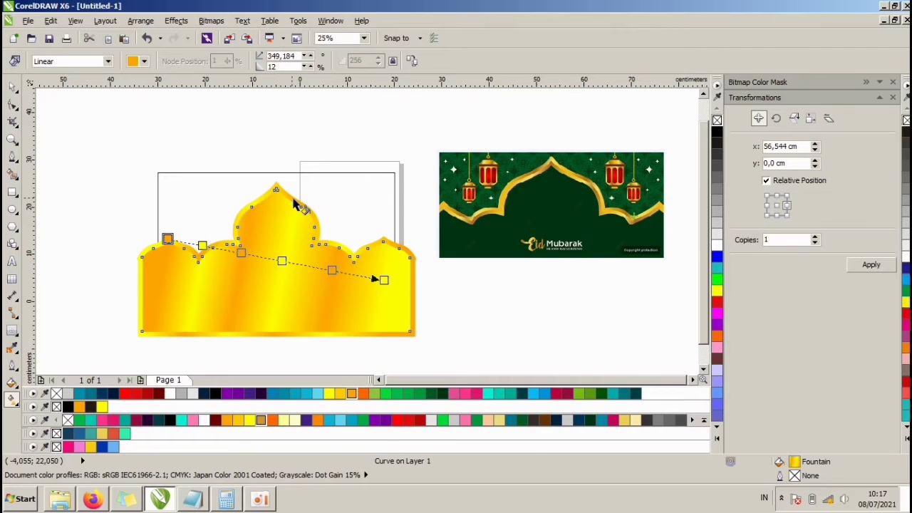
left_click(12, 87)
left_click(102, 146)
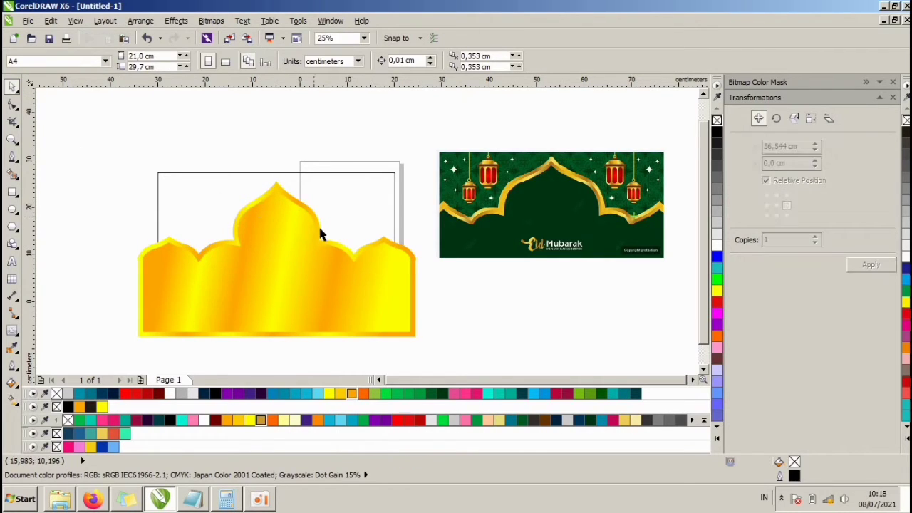
Step: Add a one-step inside contour with a 0,6 cm offset to the inner arch
left_click(267, 265)
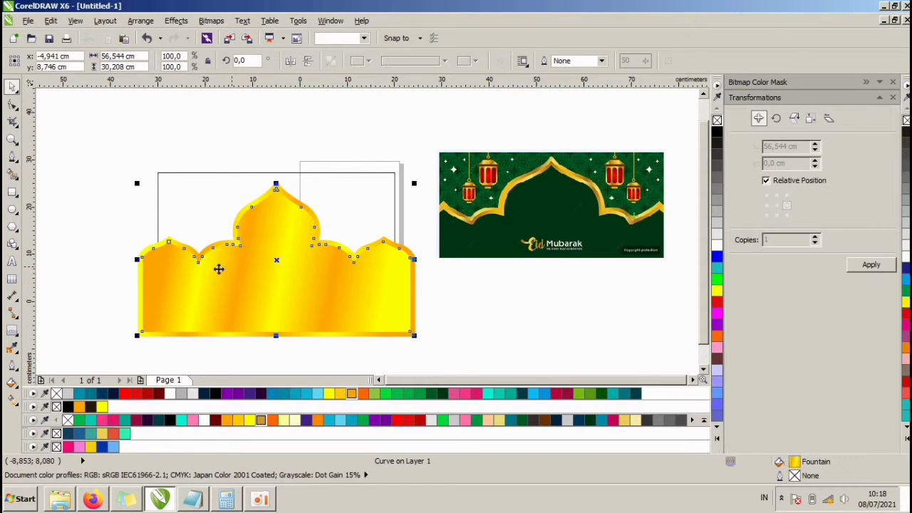
left_click(19, 340)
left_click(41, 348)
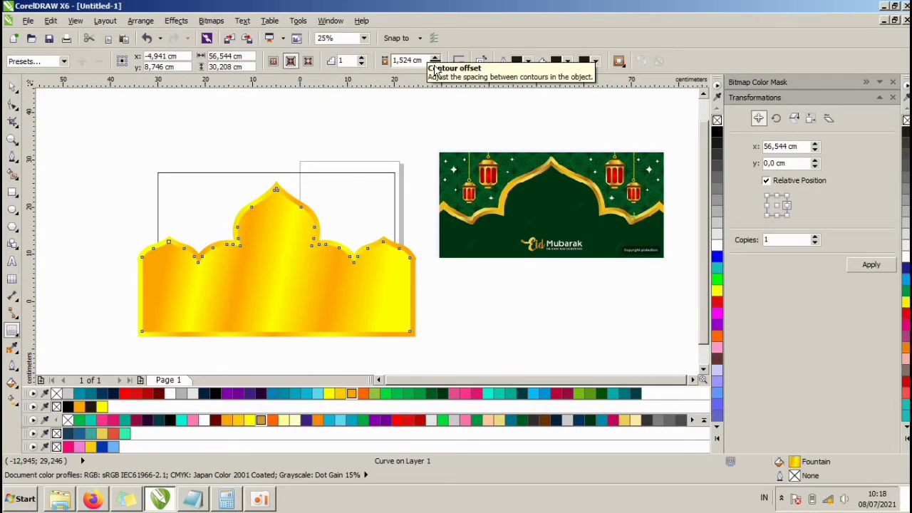
left_click(434, 64)
left_click(434, 64)
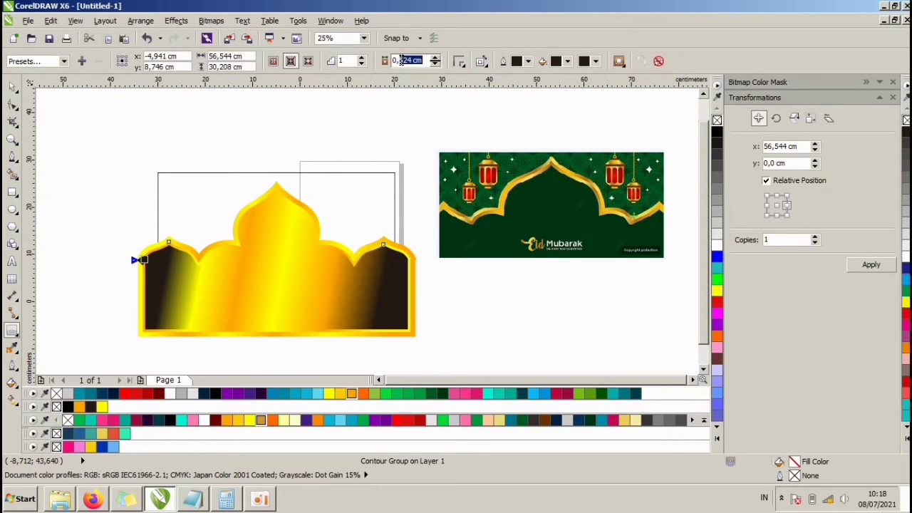
type("0,6")
left_click(288, 61)
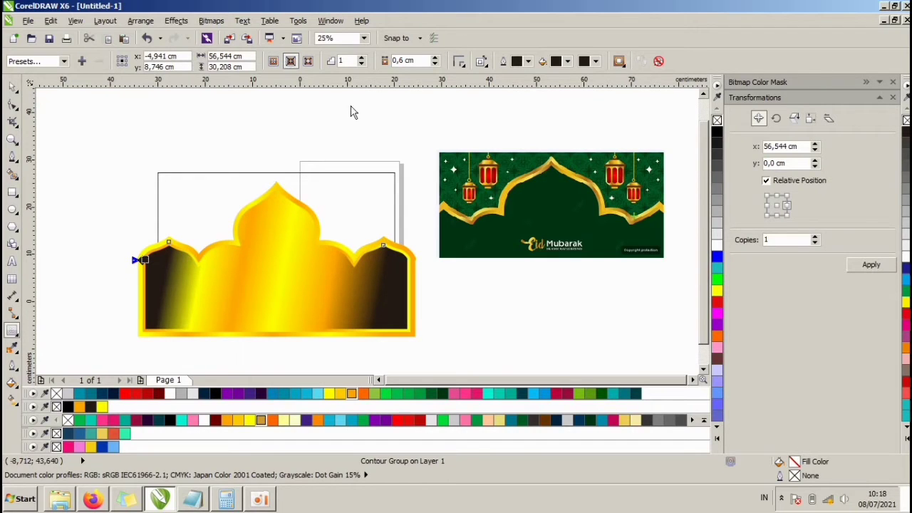
left_click(11, 86)
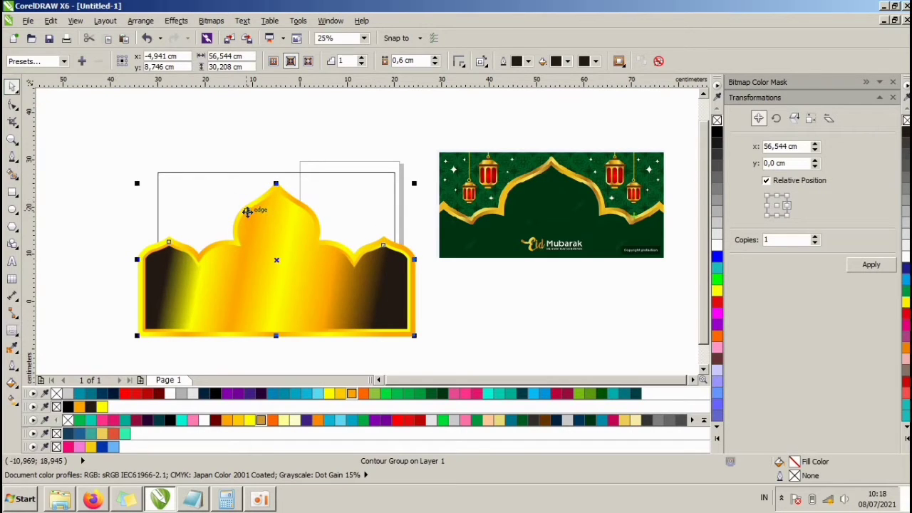
Step: Break the inner arch's contour group apart and select the innermost arch shape
key("ctrl+k")
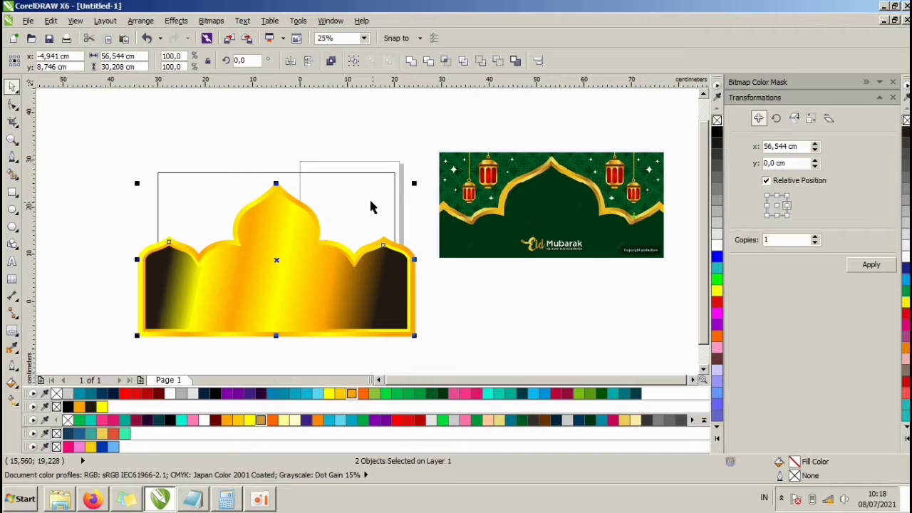
left_click(372, 207)
left_click(389, 282)
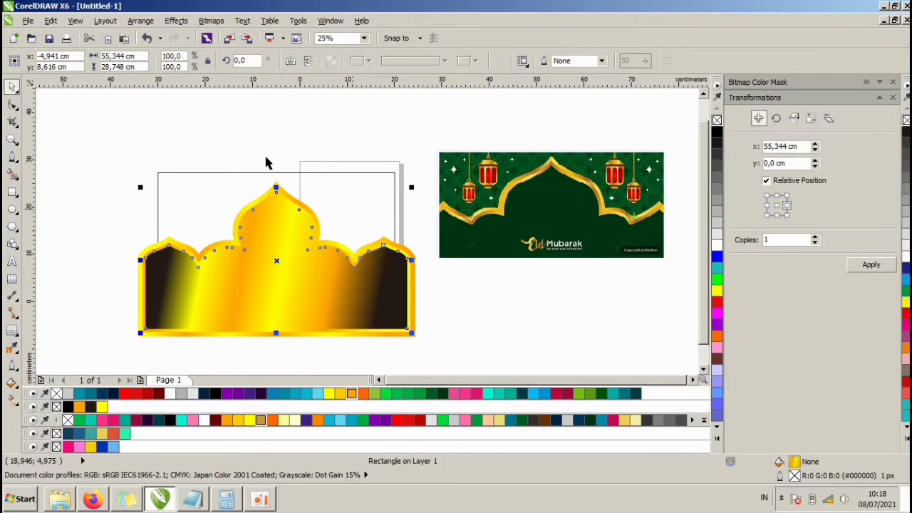
Step: Recolor the end stop of the innermost arch's gradient to orange
left_click(12, 347)
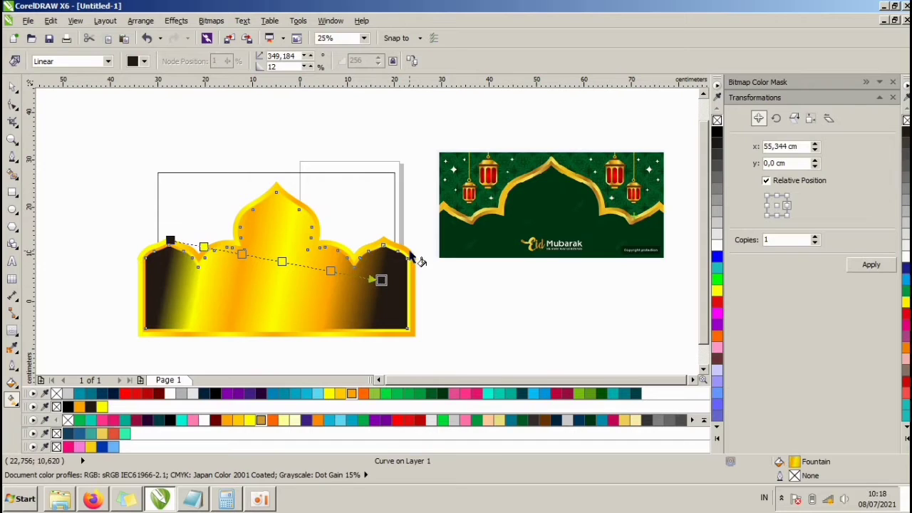
left_click(350, 394)
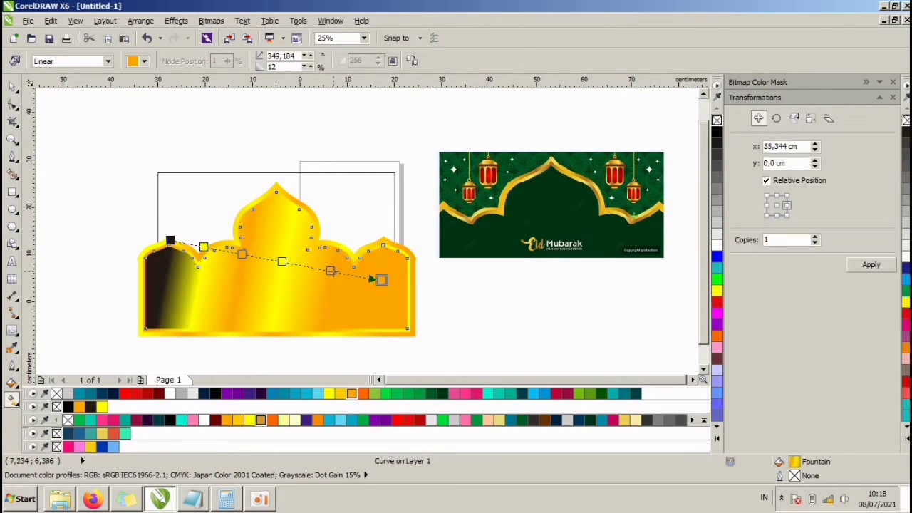
left_click(12, 87)
left_click(190, 156)
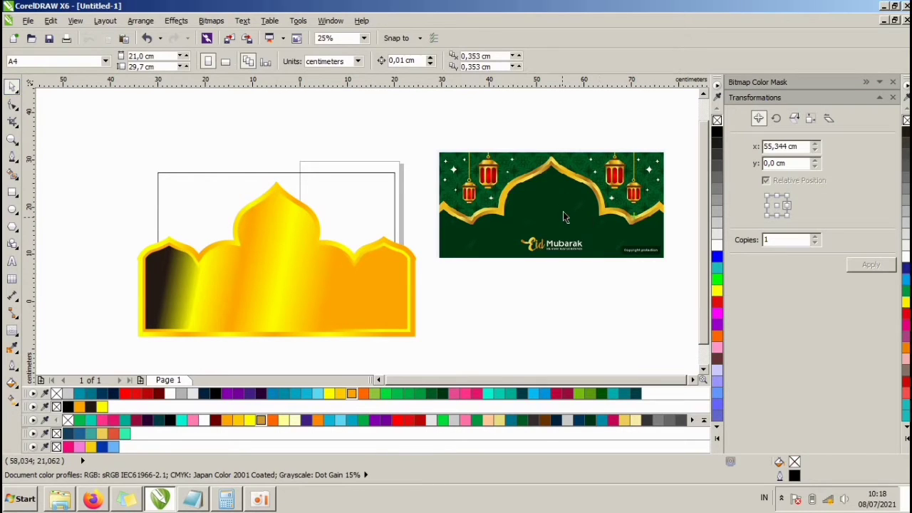
Step: Fill the innermost arch with solid dark green to match the reference banner
left_click(564, 217)
left_click(354, 280)
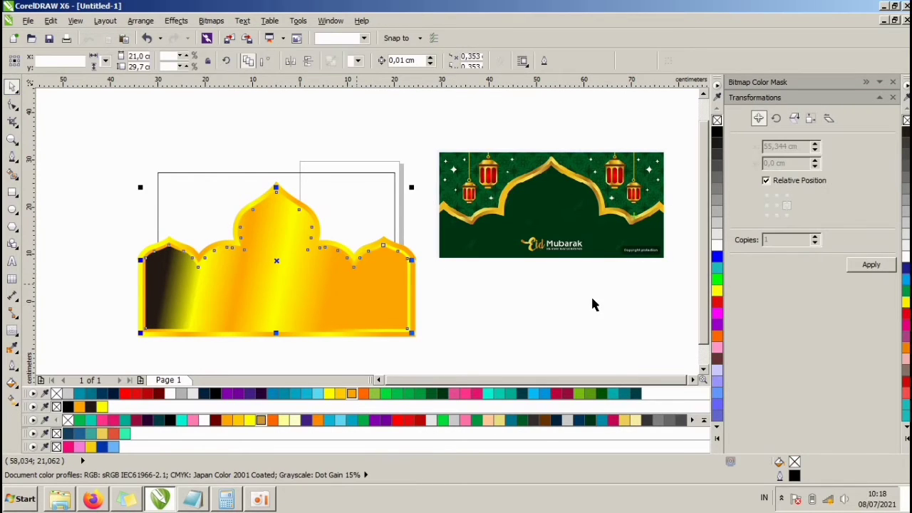
left_click(443, 393)
left_click(431, 290)
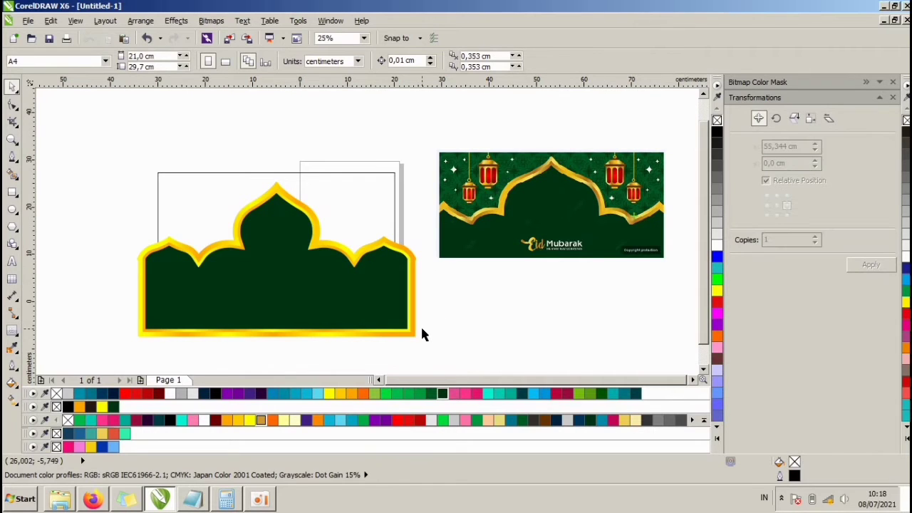
Step: Select the three arch shapes and PowerClip them inside the 50 by 25 cm banner rectangle
left_click_drag(433, 344, 90, 181)
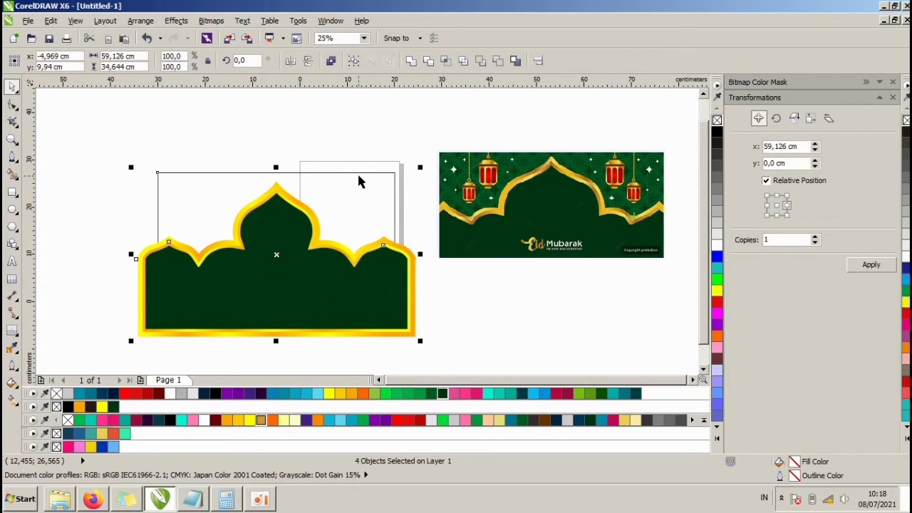
left_click_drag(433, 336, 117, 156)
left_click(178, 22)
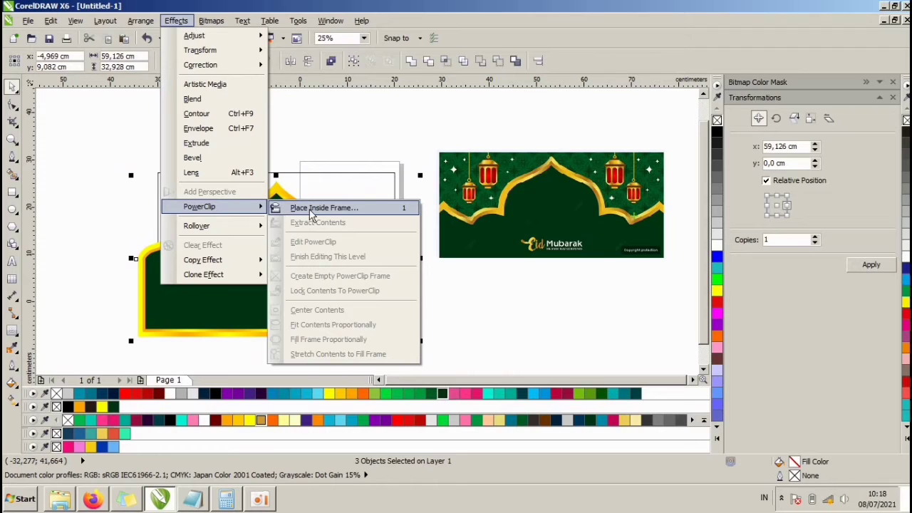
left_click(312, 208)
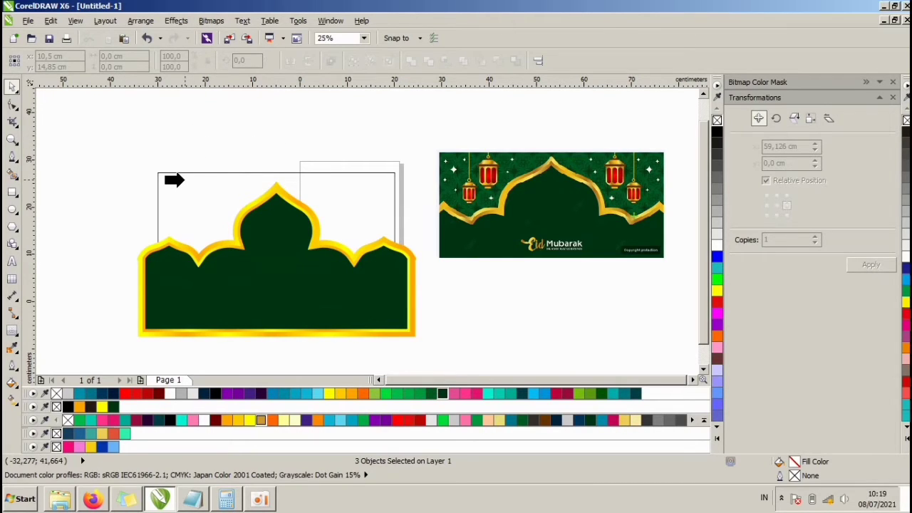
left_click(181, 180)
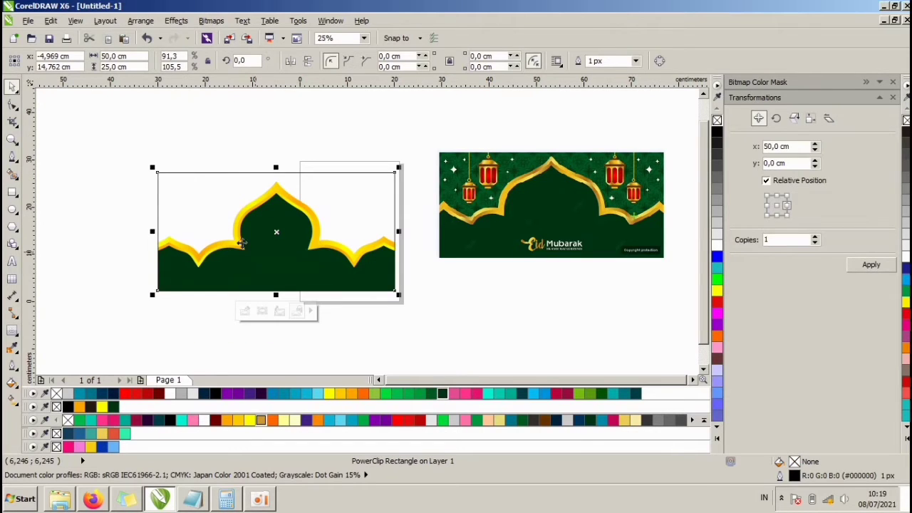
Step: Move the reference image down so it sits level with the banner
left_click(442, 296)
left_click(468, 215)
left_click_drag(480, 203, 467, 226)
key("ctrl+z")
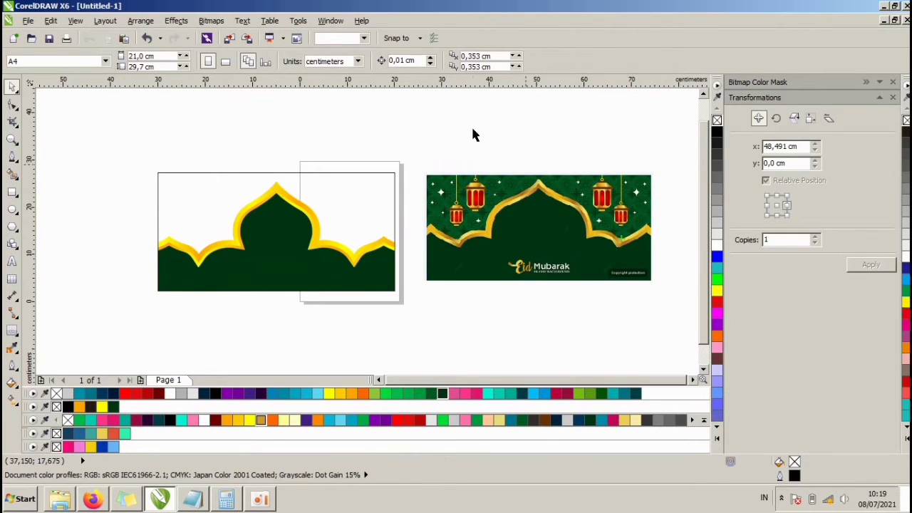
Step: Fill the banner rectangle with green #005924 and remove its outline
left_click(375, 201)
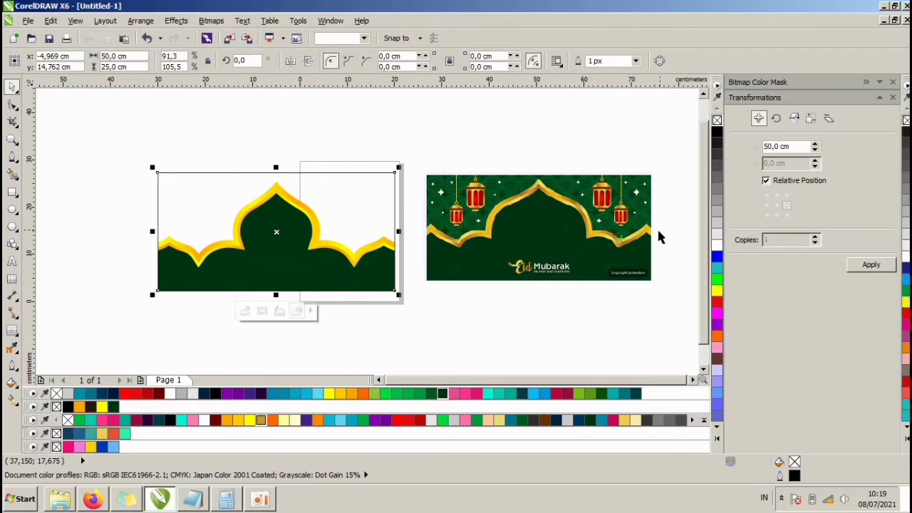
left_click(420, 393)
left_click(428, 393)
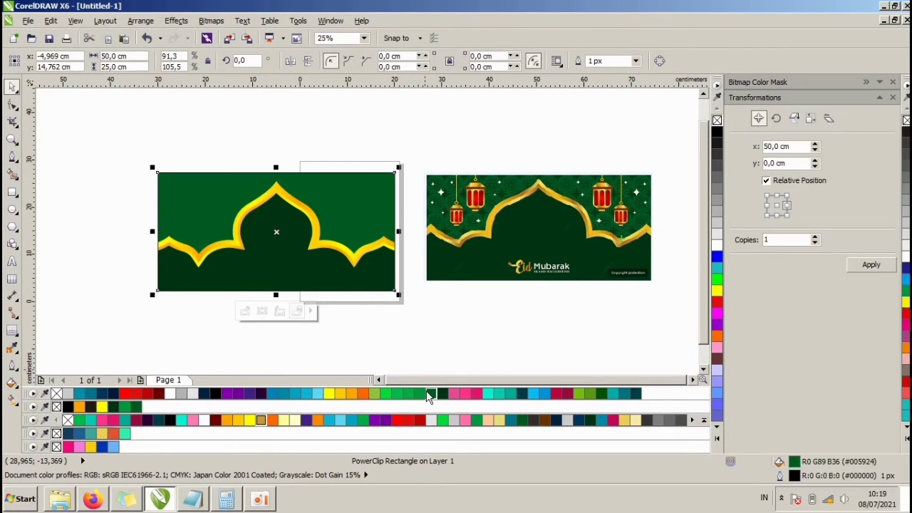
right_click(718, 124)
Step: Move the reference image farther from the banner to leave working space between them
left_click(460, 135)
left_click_drag(471, 216, 532, 221)
left_click(455, 132)
left_click(468, 135)
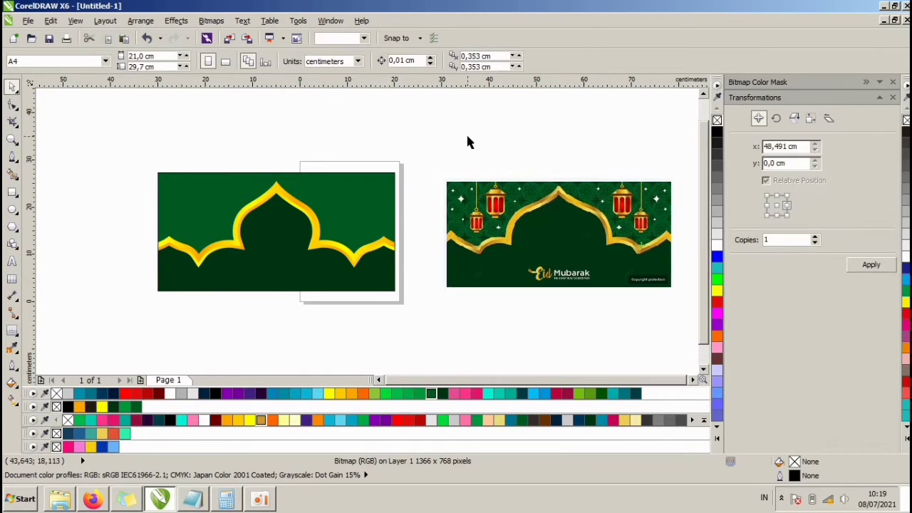
left_click(450, 191)
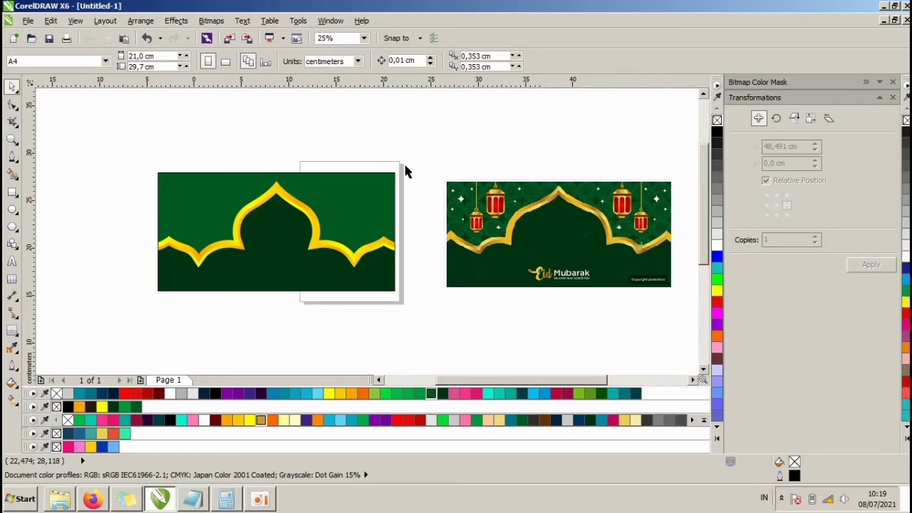
Step: Draw a thin horizontal rectangle about 7,8 by 0,9 cm in the empty space between the banner and the reference image
scroll(407, 173, "up", 2)
left_click(455, 146)
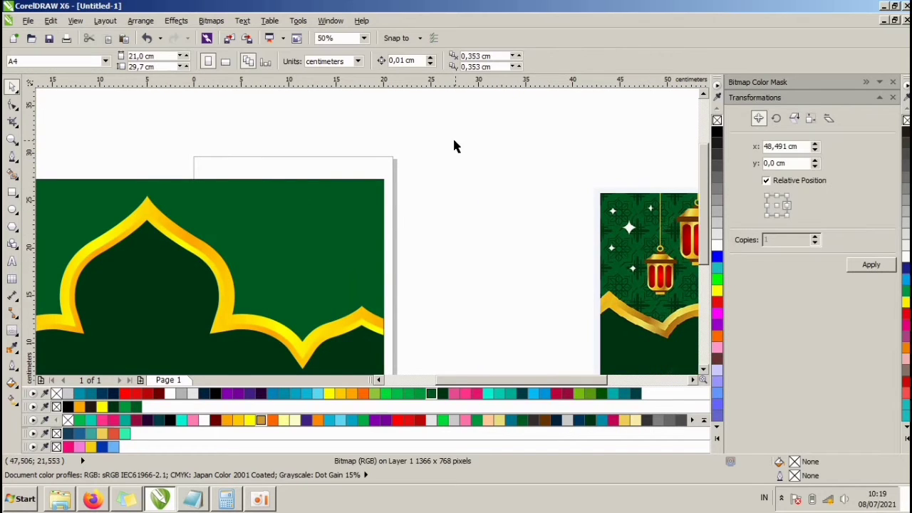
key("F6")
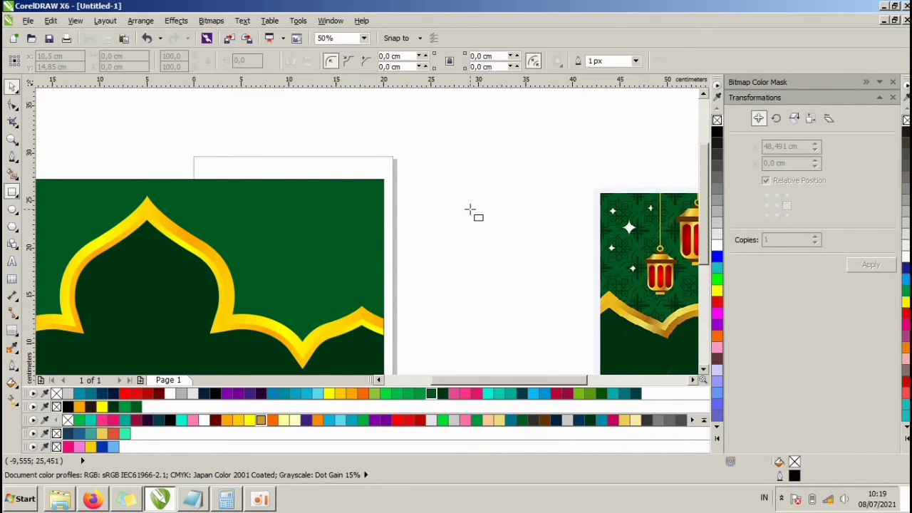
left_click_drag(456, 197, 530, 205)
left_click(11, 86)
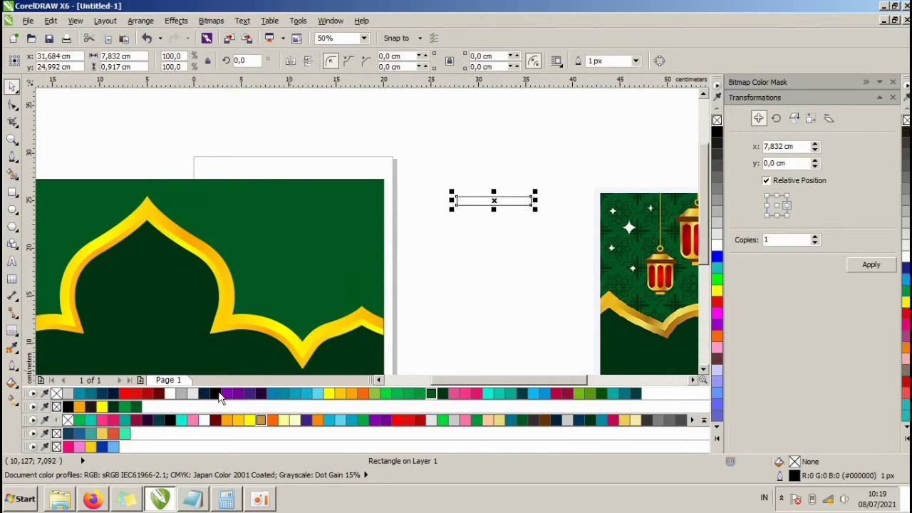
Step: Fill the thin rectangle with dark brown #663300 and remove its outline
left_click(264, 420)
right_click(717, 120)
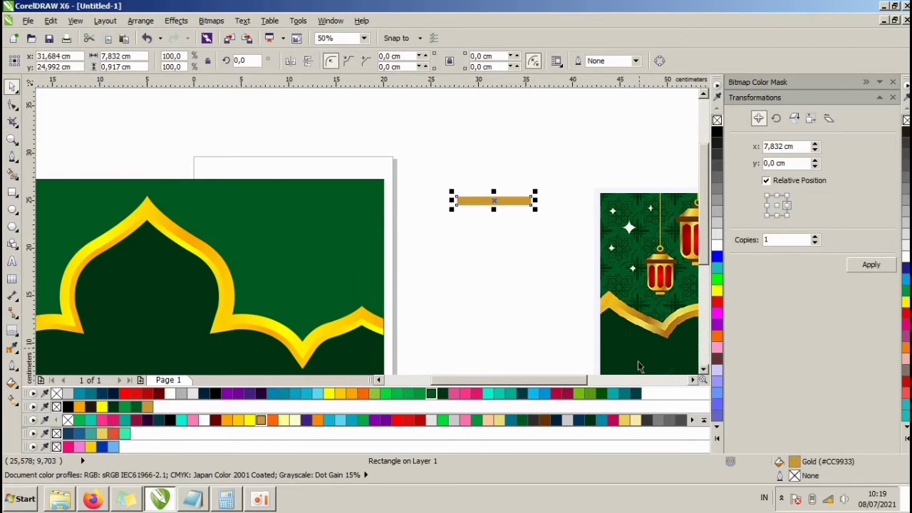
left_click(544, 419)
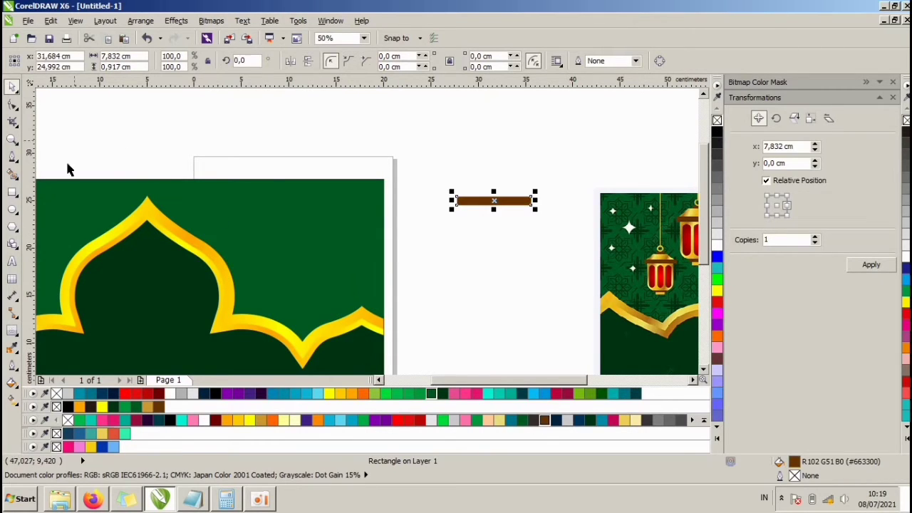
Step: Draw a closed half-trapezoid about 3,7 by 1,3 cm overlapping the brown bar's upper edge, with its slanted side facing outward
left_click(12, 155)
scroll(533, 184, "up", 1)
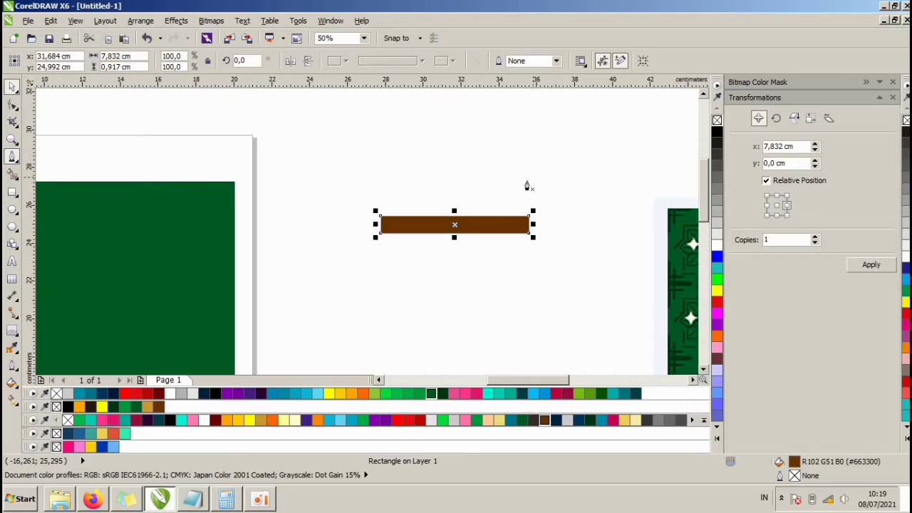
scroll(374, 237, "up", 1)
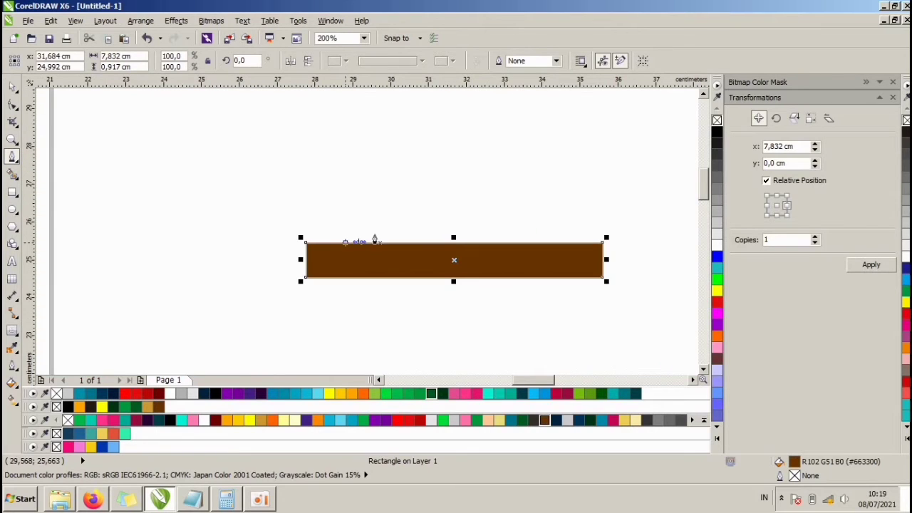
left_click(325, 255)
left_click(364, 208)
left_click(466, 208)
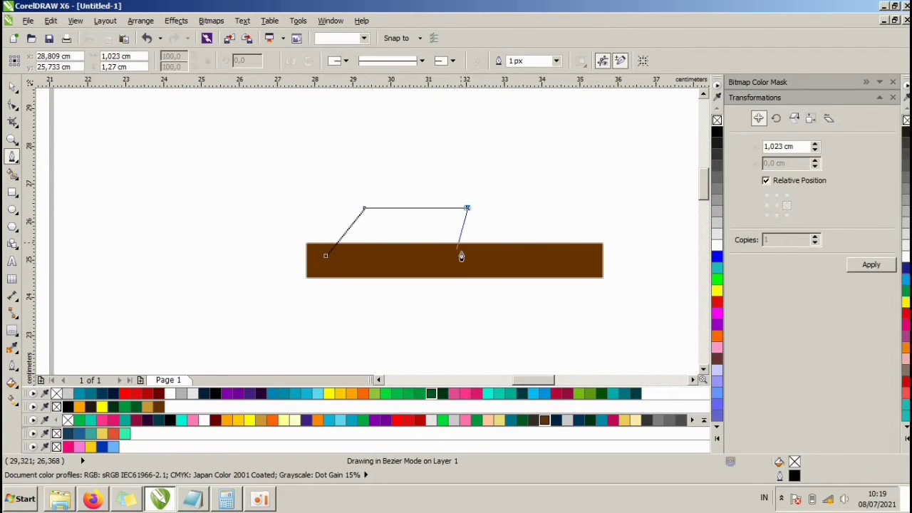
double_click(463, 255)
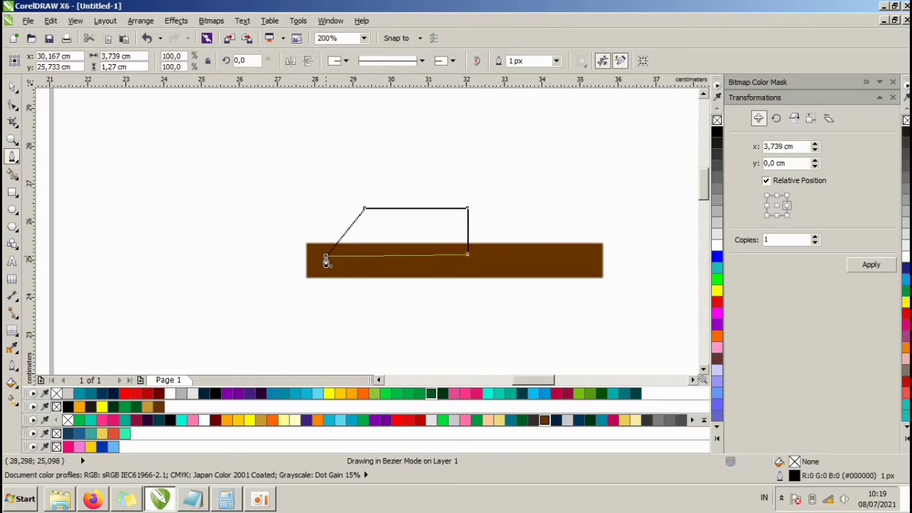
left_click(325, 257)
Step: Mirror a copy of the half-trapezoid across its vertical side and weld both halves into one trapezoid
left_click(13, 87)
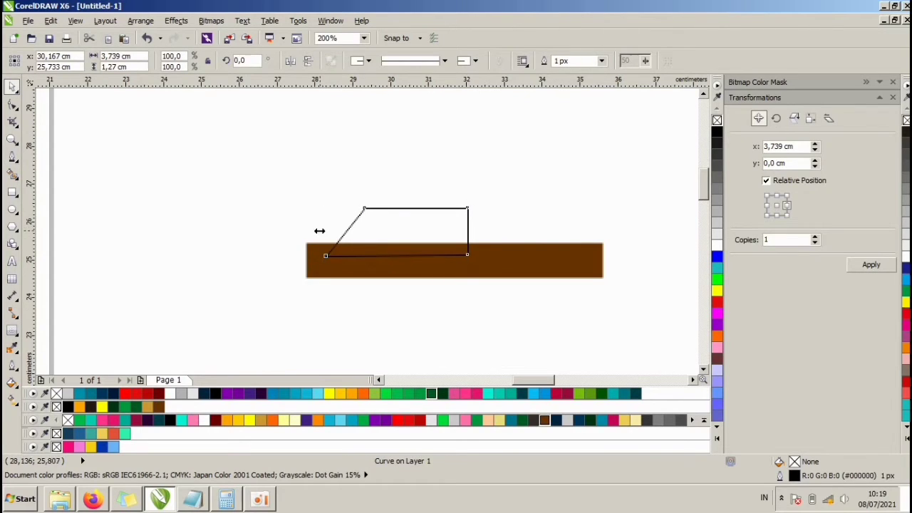
left_click_drag(319, 230, 478, 225)
left_click(428, 207, "shift")
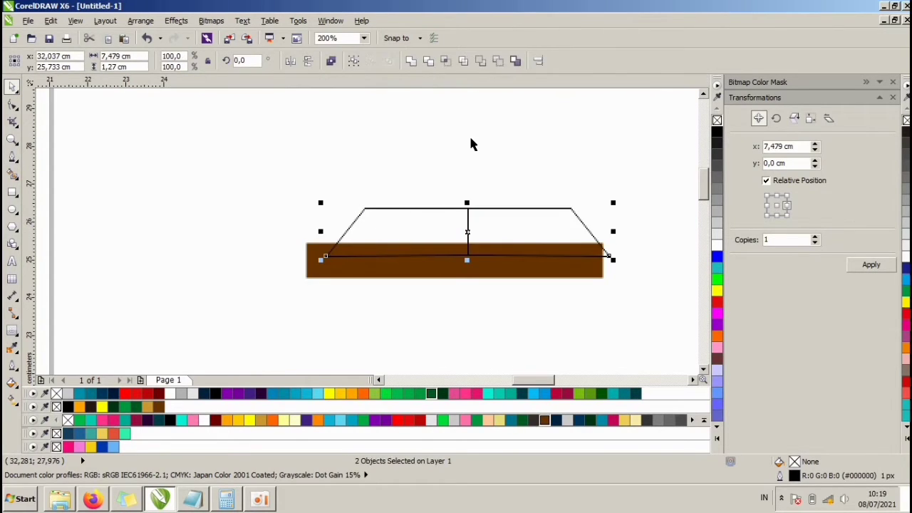
left_click(415, 65)
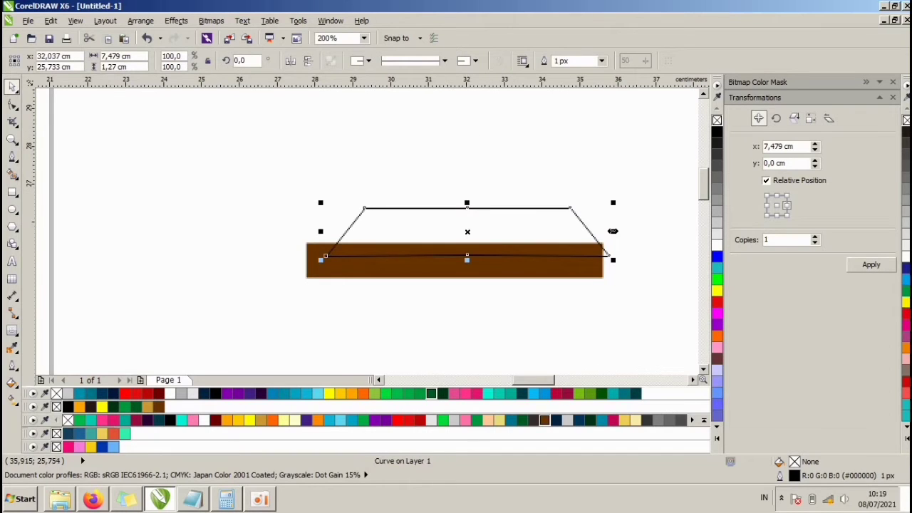
Step: Narrow the trapezoid to about 6 cm wide and center it horizontally on the brown bar
left_click_drag(613, 231, 581, 250)
key("space")
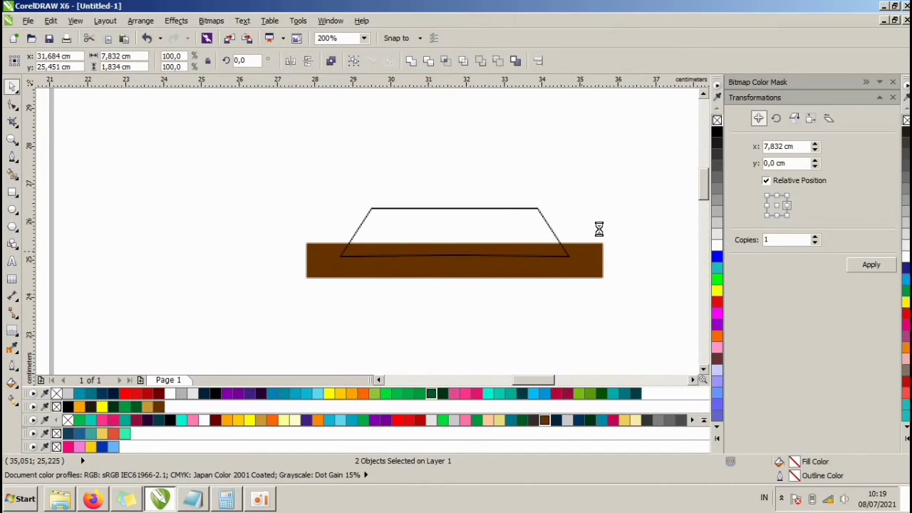
Step: Fill the trapezoid with a slightly tilted linear gradient alternating yellow, orange, yellow and orange across its width
left_click(12, 398)
left_click_drag(386, 215, 522, 237)
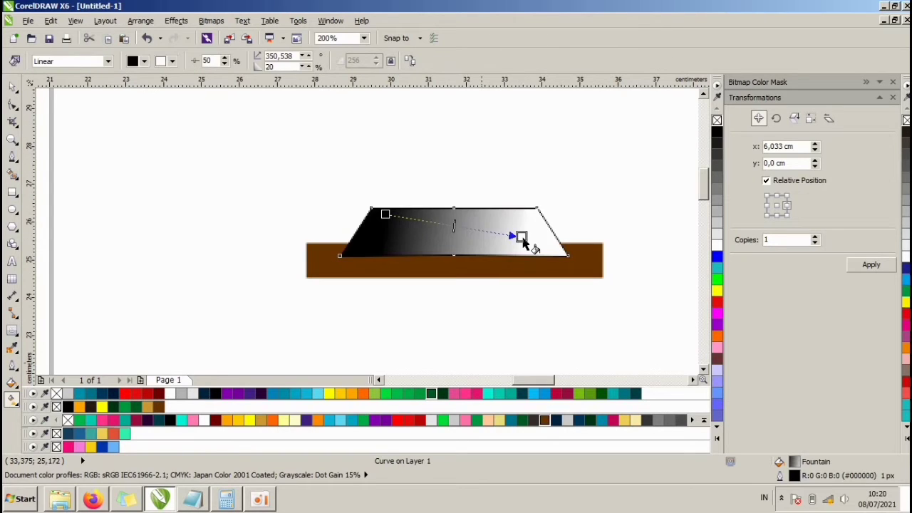
left_click(352, 395)
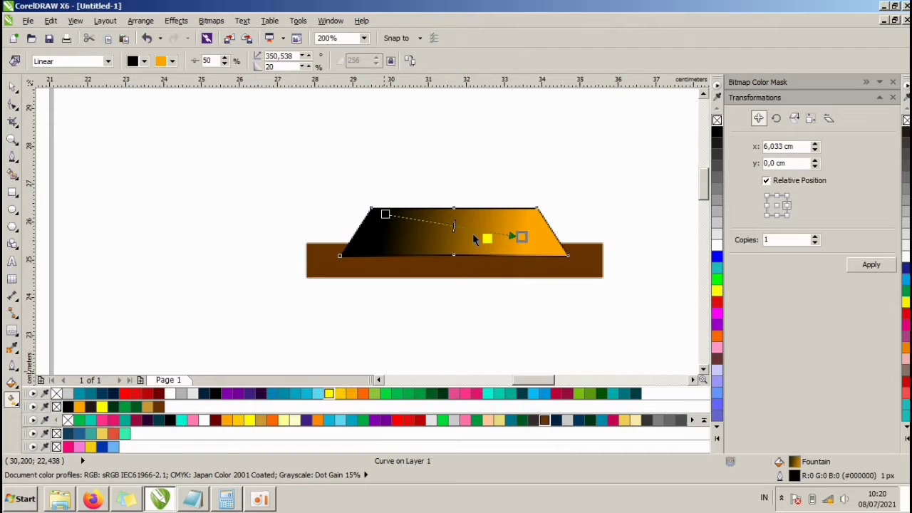
scroll(435, 198, "down", 3)
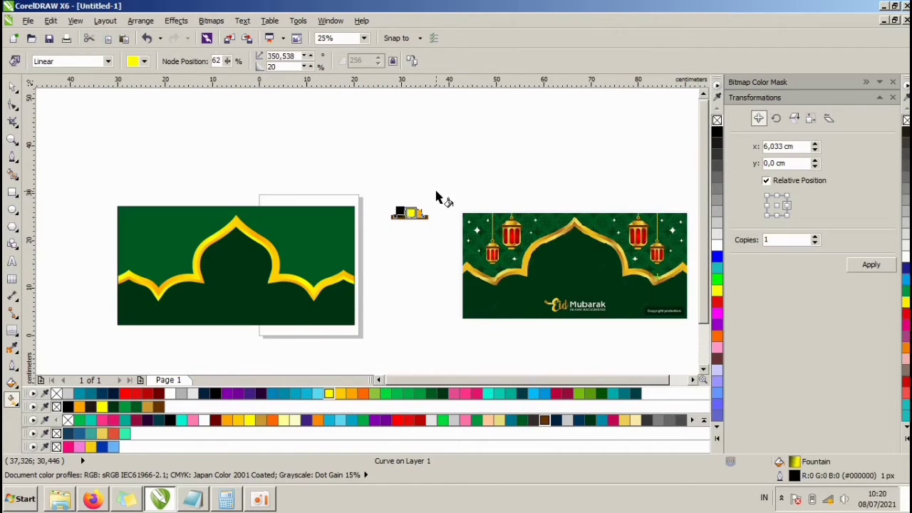
scroll(486, 229, "up", 1)
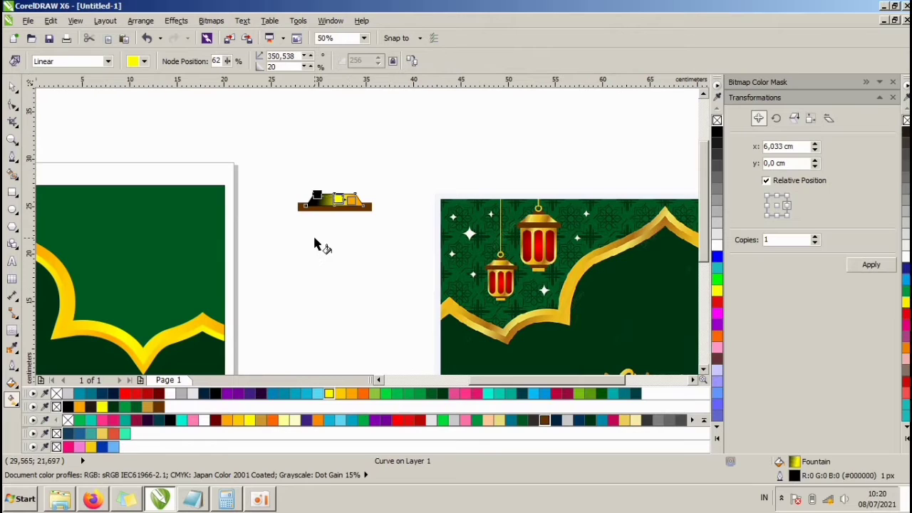
scroll(341, 203, "up", 1)
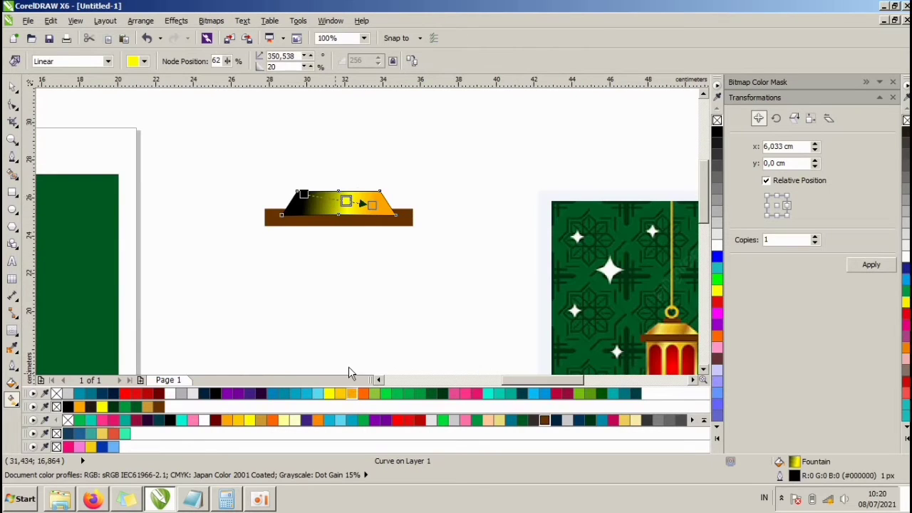
left_click_drag(324, 201, 318, 196)
left_click(304, 194)
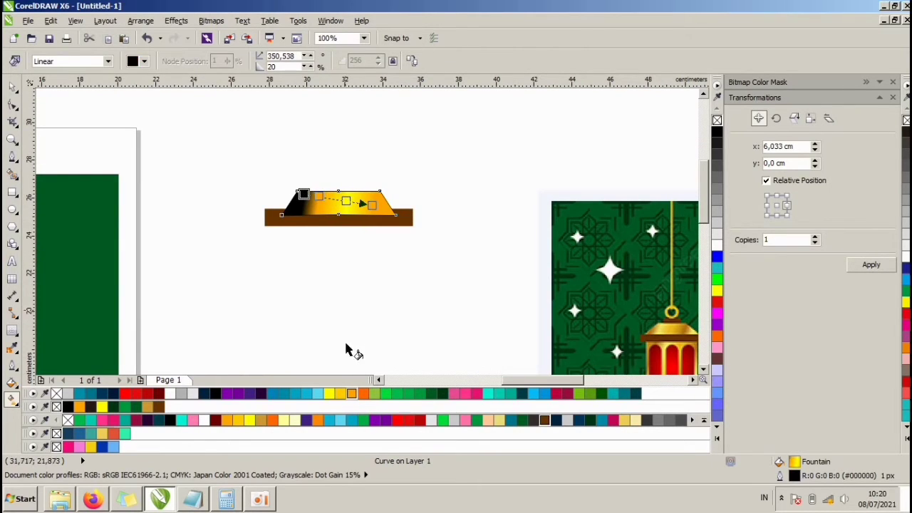
left_click_drag(336, 396, 304, 193)
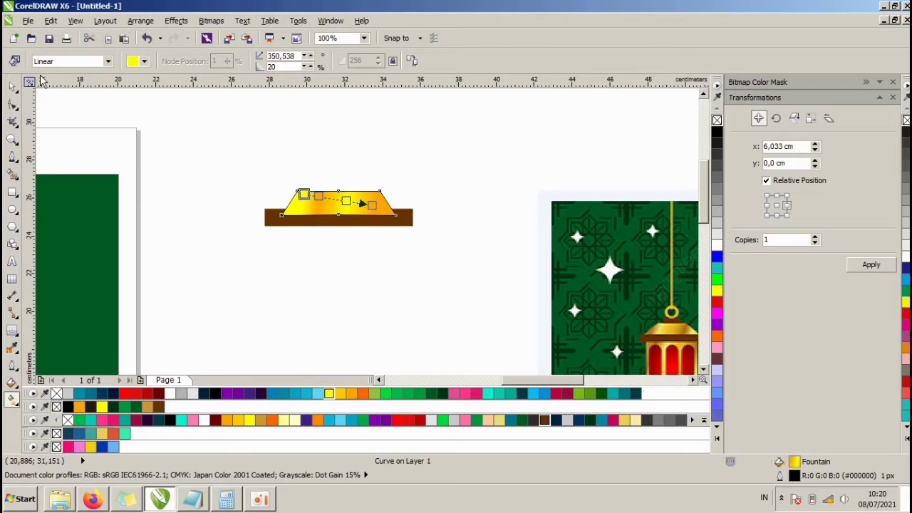
Step: Bring the wide brown bar in front of the gradient trapezoid so it covers the trapezoid's lower edge
left_click(12, 86)
left_click(420, 190)
left_click(412, 215)
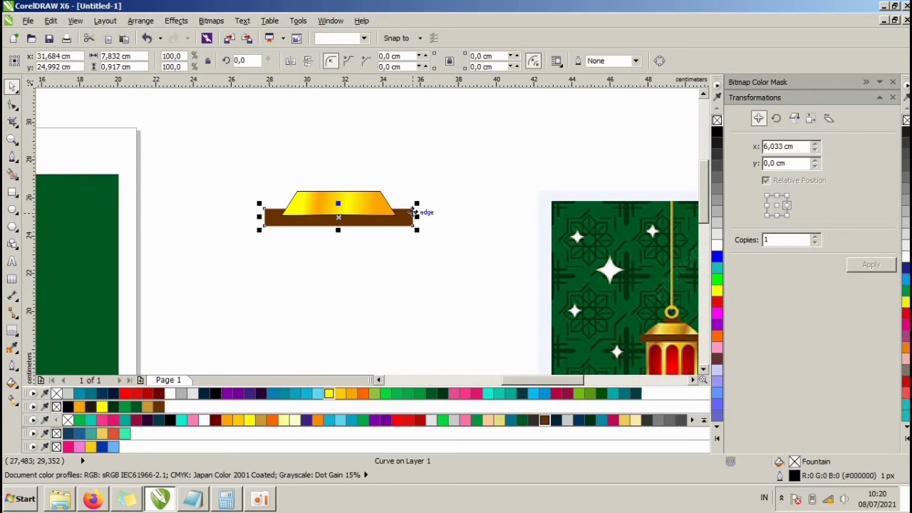
left_click(439, 228)
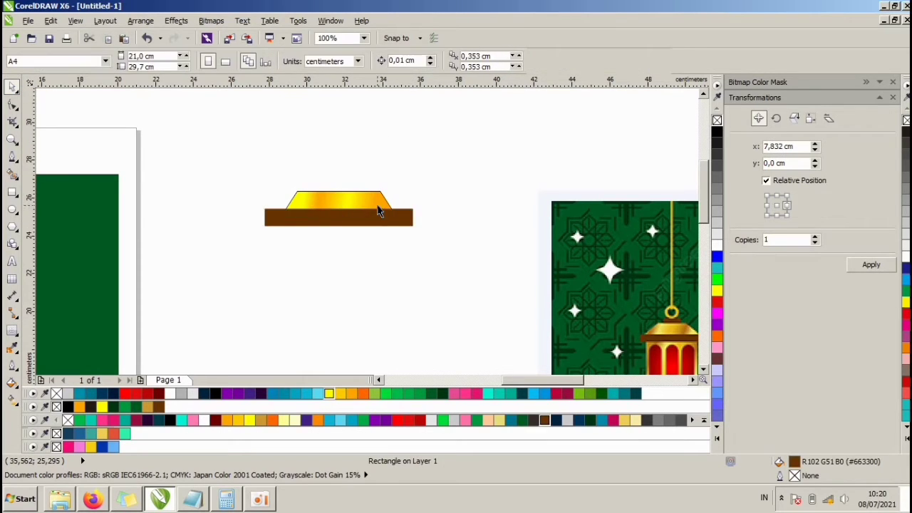
Step: Widen the gradient trapezoid about its center to about 6,7 cm and remove its outline
left_click(377, 211)
scroll(377, 204, "up", 2)
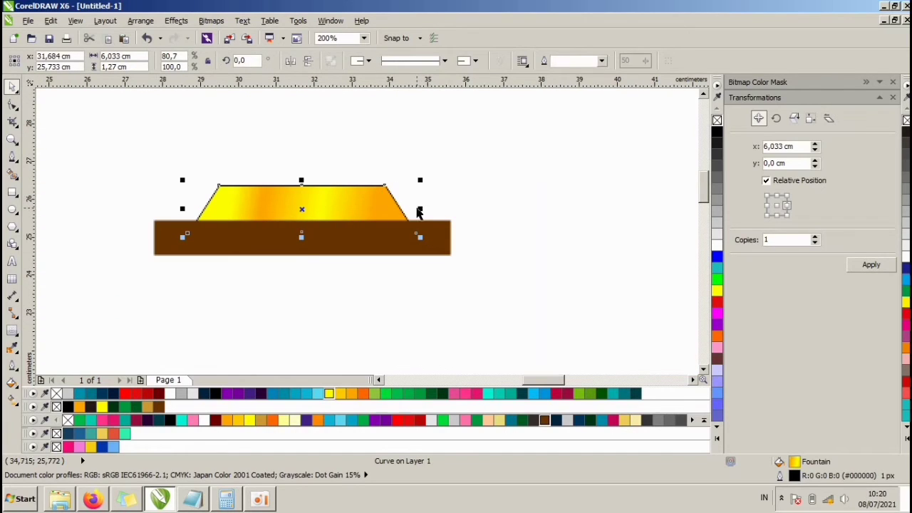
left_click(381, 194)
left_click(411, 205)
left_click(420, 205)
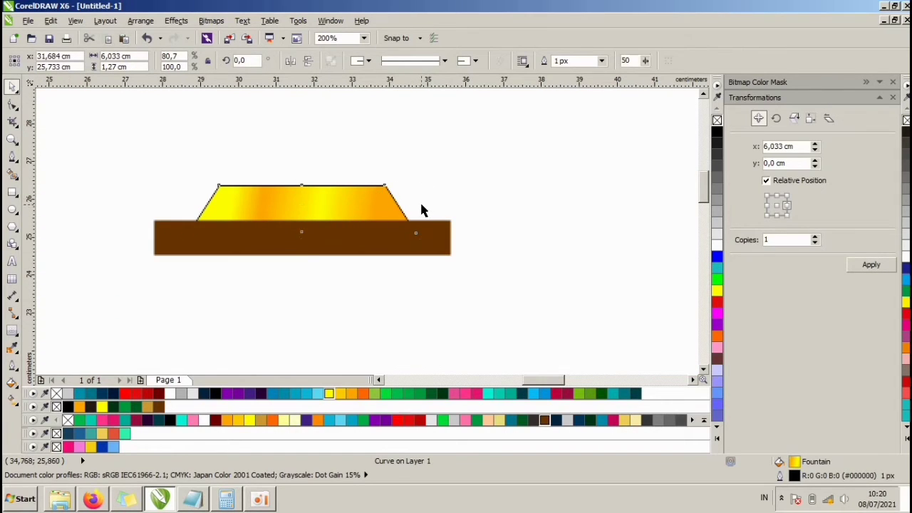
left_click_drag(420, 207, 462, 211)
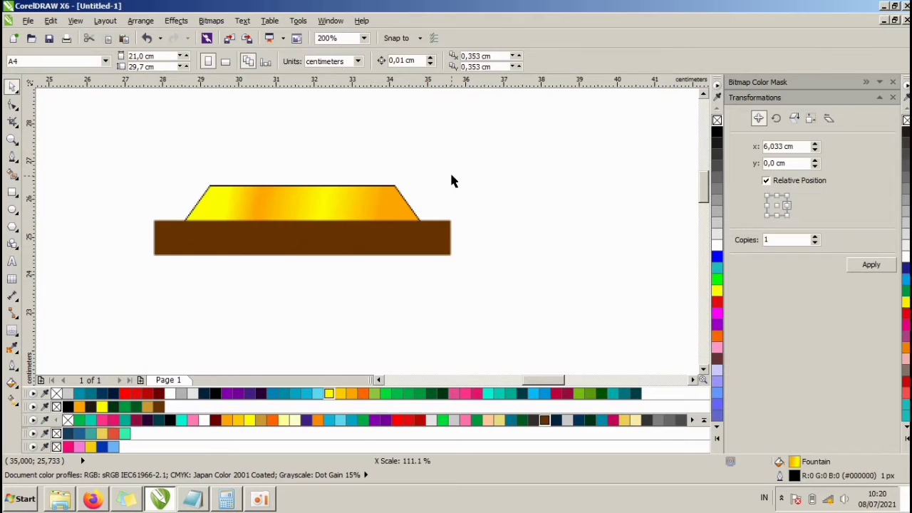
left_click(641, 158)
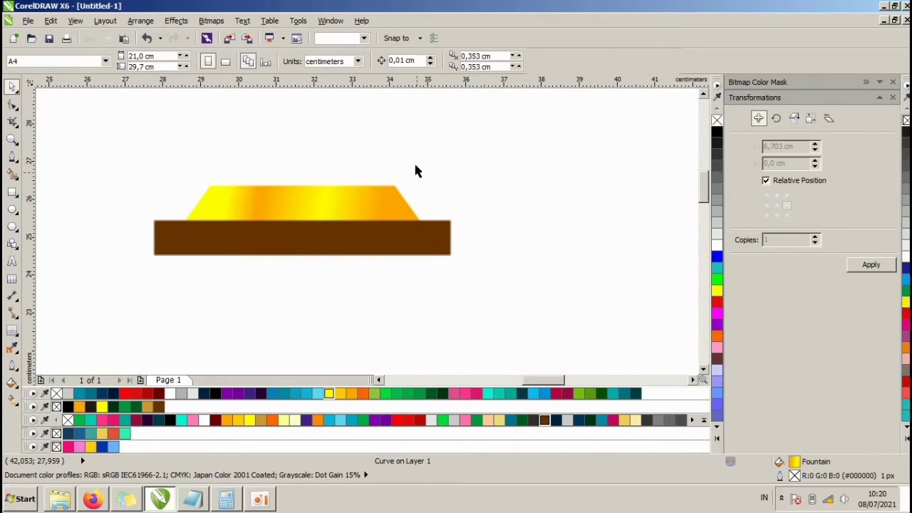
Step: Copy the brown bar above the trapezoid, narrow the copy about its center to about 3,8 cm, and send it behind the trapezoid
left_click(190, 230)
left_click_drag(296, 230, 356, 171)
left_click_drag(454, 178, 378, 175)
key("shift+Page_Down")
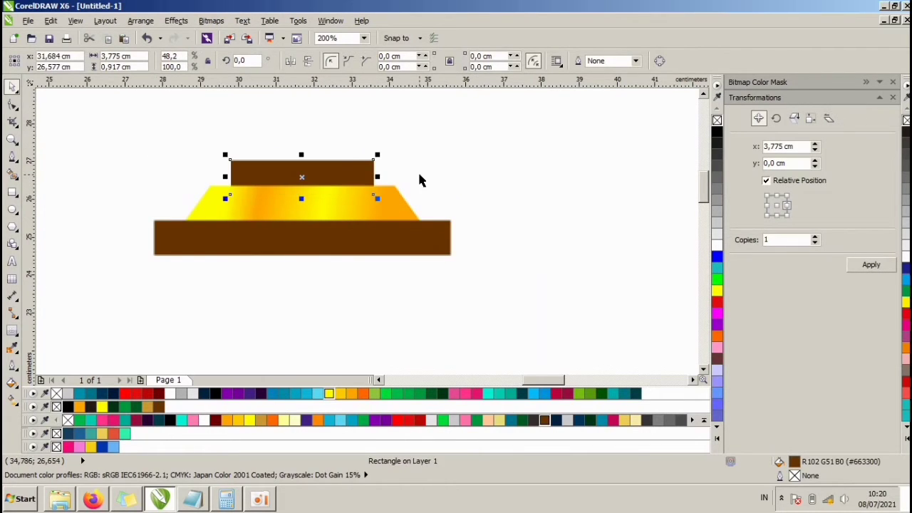
Step: Lower the small brown bar by about 0,2 cm so less of it shows above the trapezoid
left_click(419, 176)
left_click(346, 172)
scroll(273, 178, "up", 2)
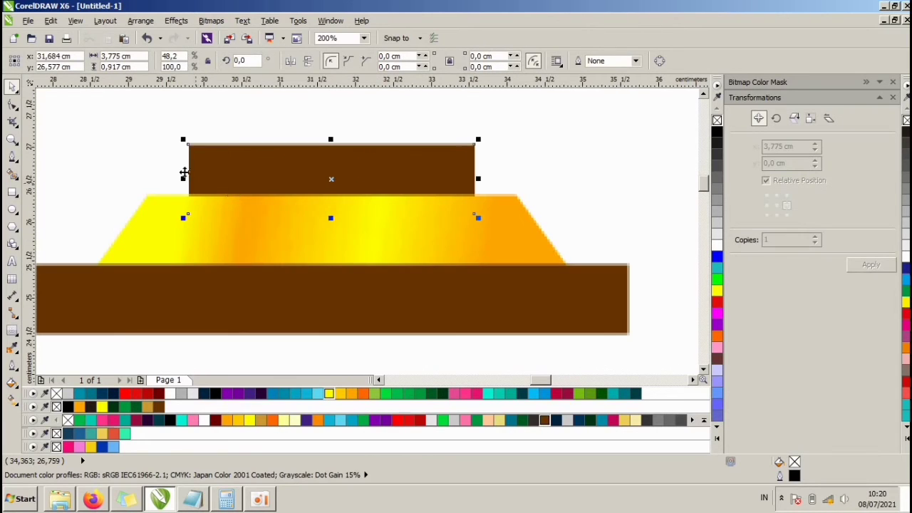
left_click_drag(346, 146, 347, 161)
left_click(353, 118)
left_click(308, 171)
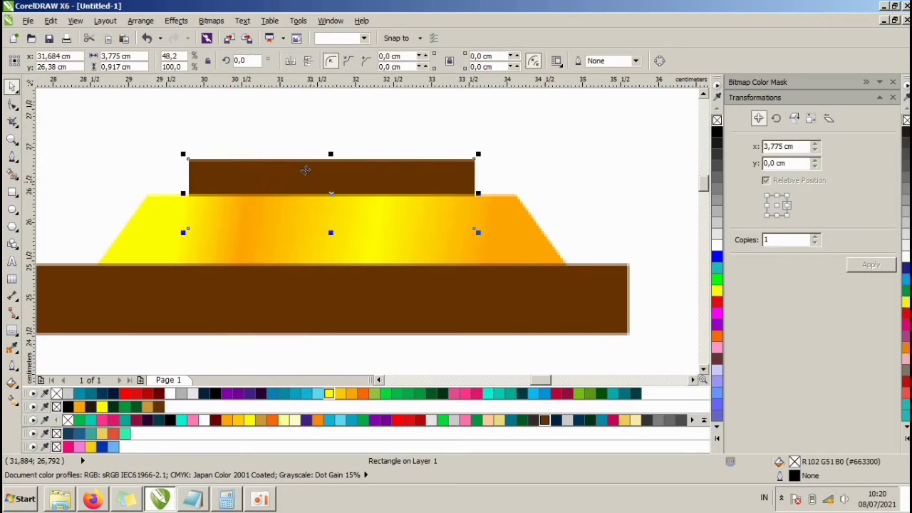
left_click(131, 212)
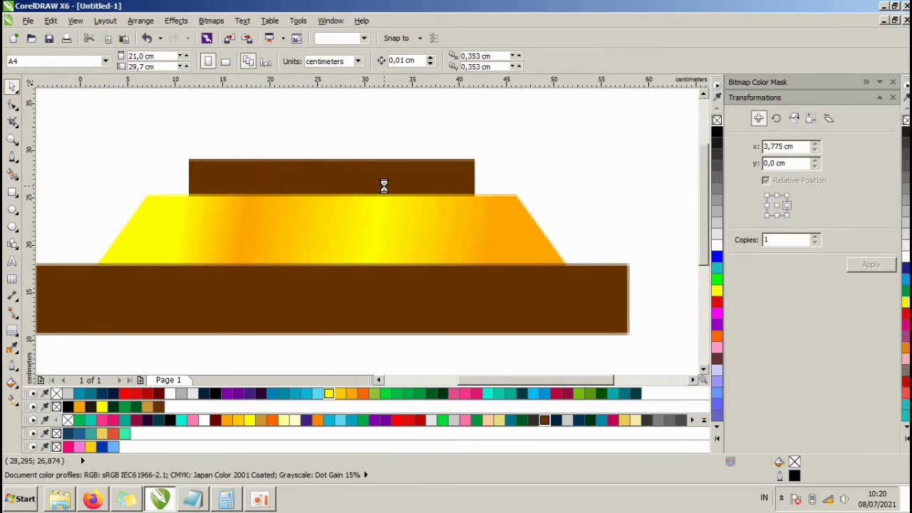
scroll(382, 185, "down", 5)
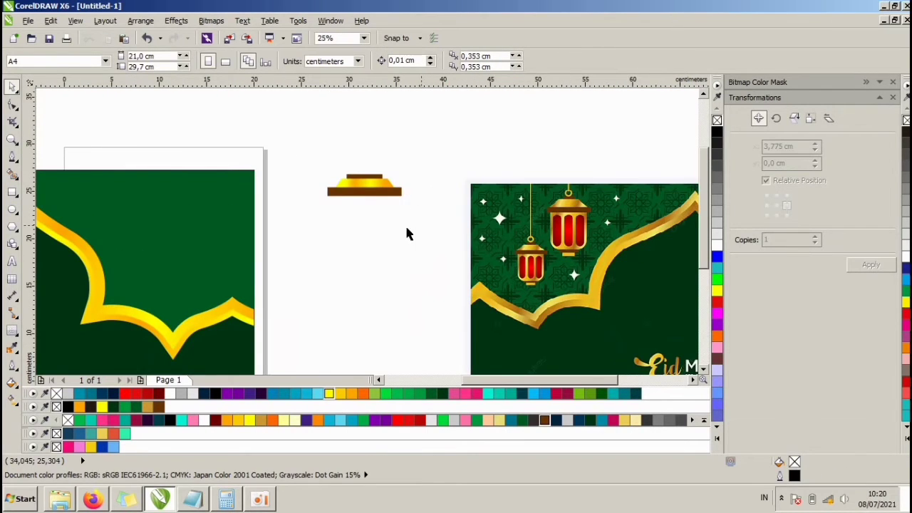
Step: Draw a lantern body rectangle about 6,6 by 6,7 cm below the wide brown bar and round all its corners
left_click(11, 192)
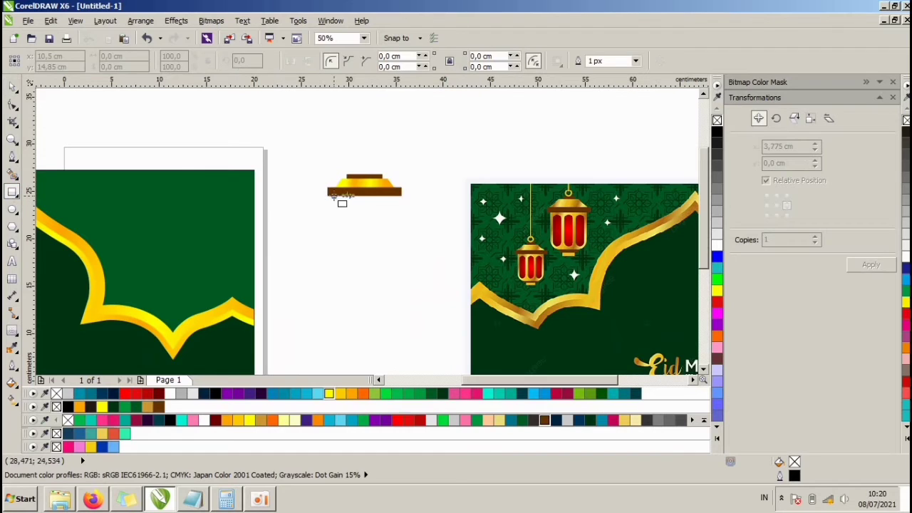
left_click_drag(333, 196, 396, 260)
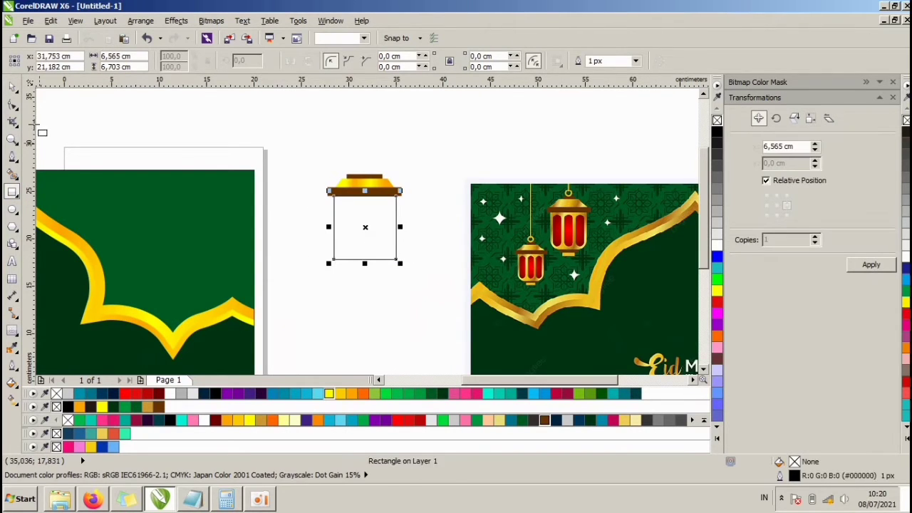
key("F10")
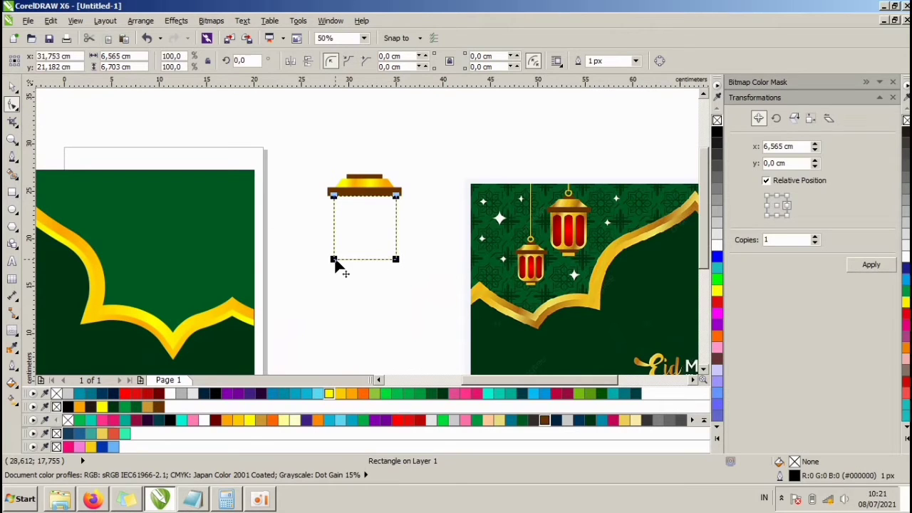
left_click_drag(339, 259, 342, 254)
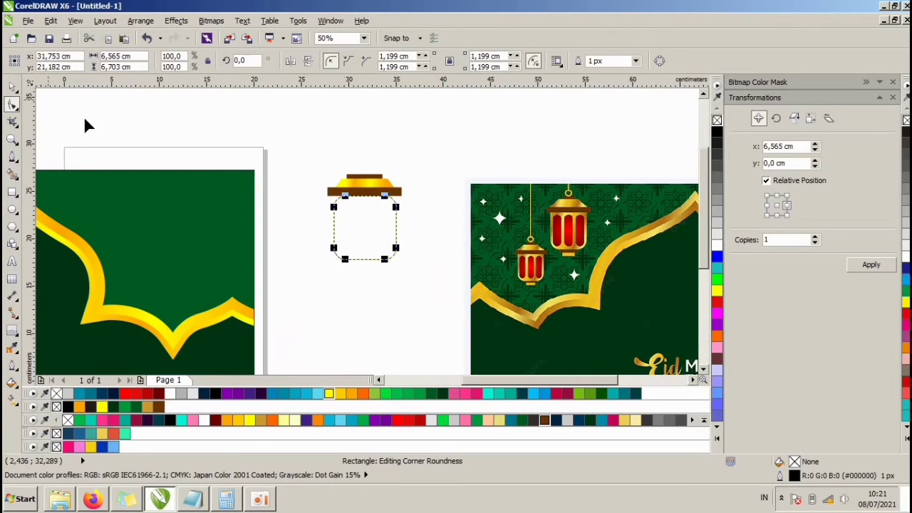
left_click(14, 87)
left_click(16, 104)
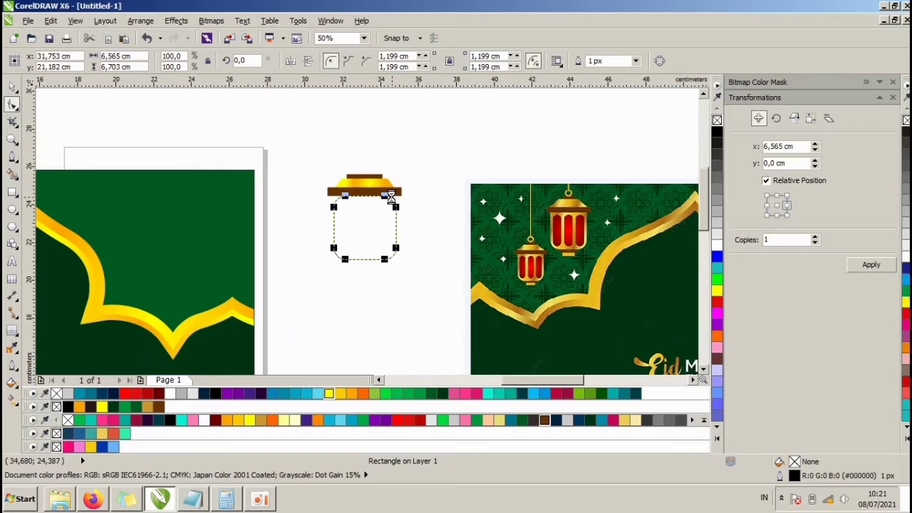
Step: Make the body's upper corners square with its lower corners rounded at about 0,88 cm, and center it horizontally on the wide brown bar
scroll(393, 200, "up", 1)
left_click_drag(400, 217, 424, 183)
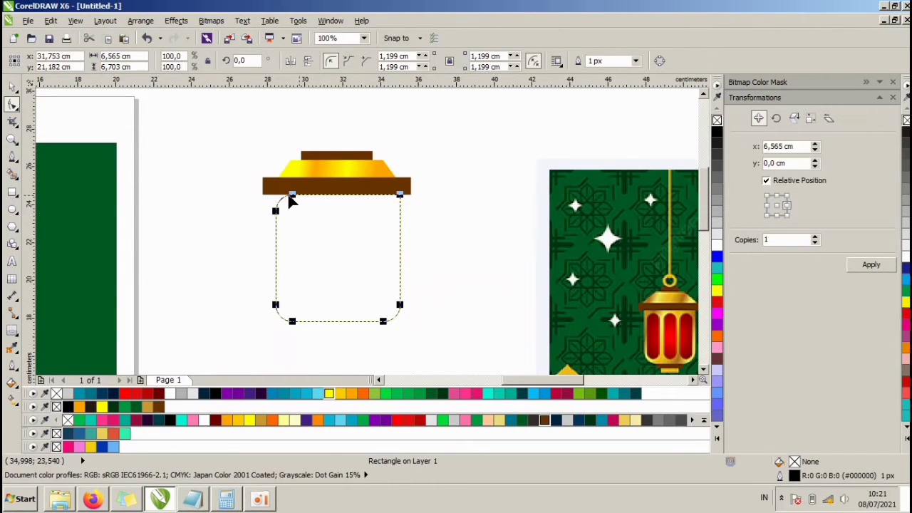
left_click_drag(276, 210, 265, 194)
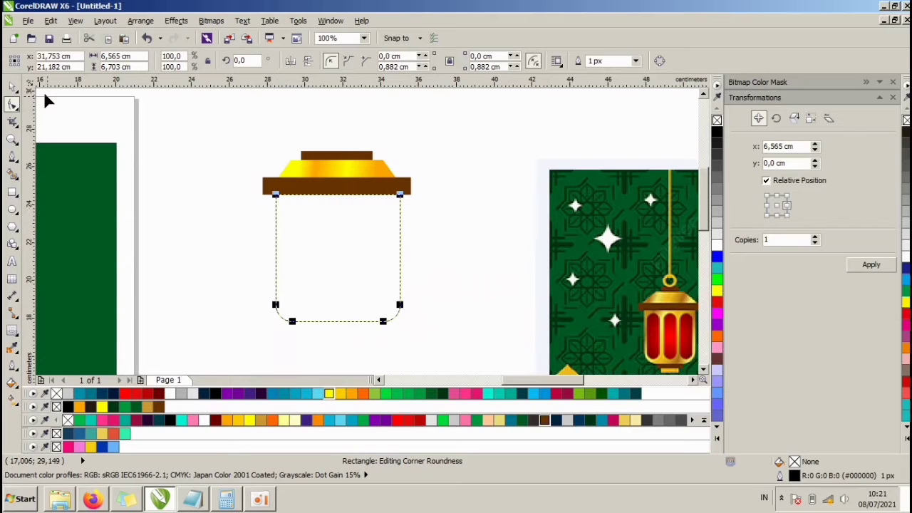
left_click(11, 86)
left_click(363, 178, "shift")
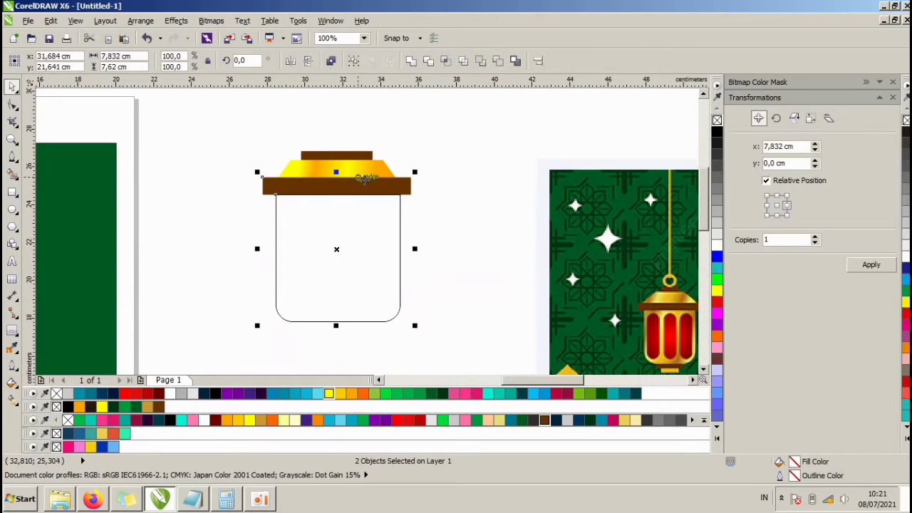
left_click(467, 138)
scroll(463, 139, "down", 1)
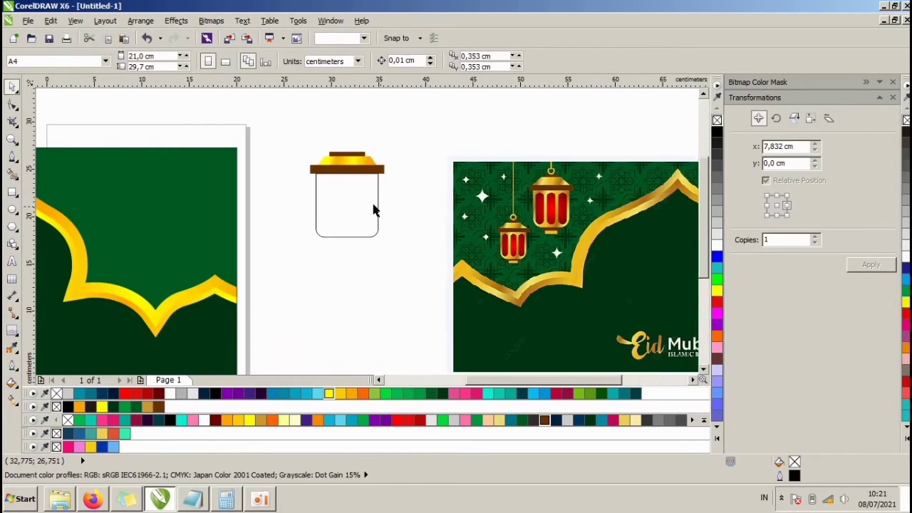
Step: Fill the lantern body with a diagonal linear gradient alternating orange and yellow, starting and ending in orange, and remove its outline
left_click(360, 176)
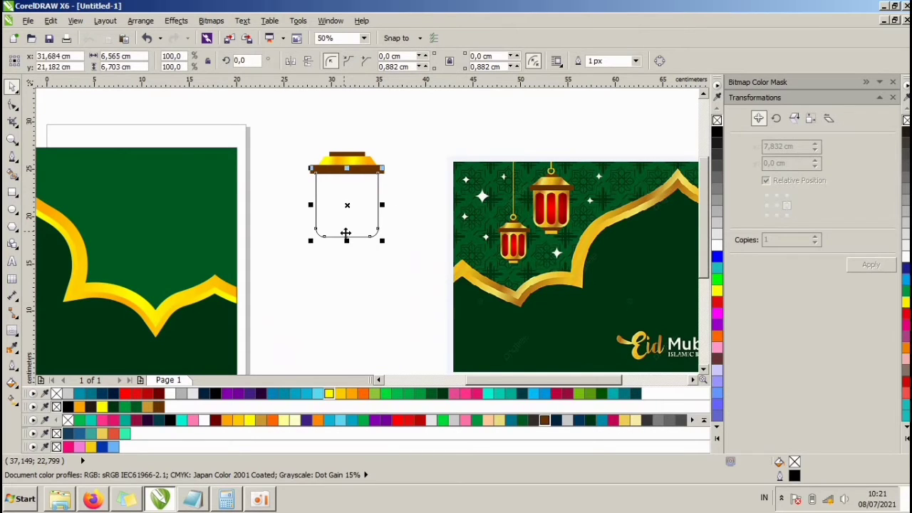
left_click(11, 399)
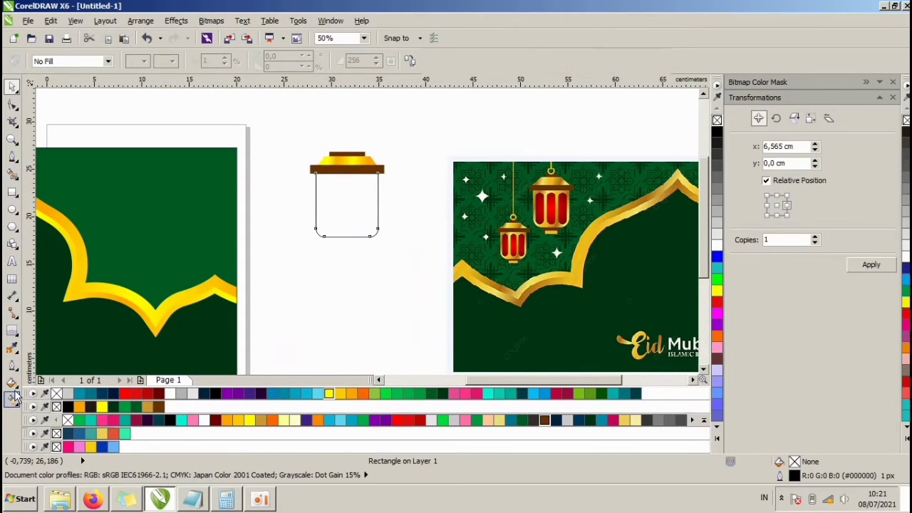
left_click_drag(324, 177, 376, 228)
left_click(345, 394)
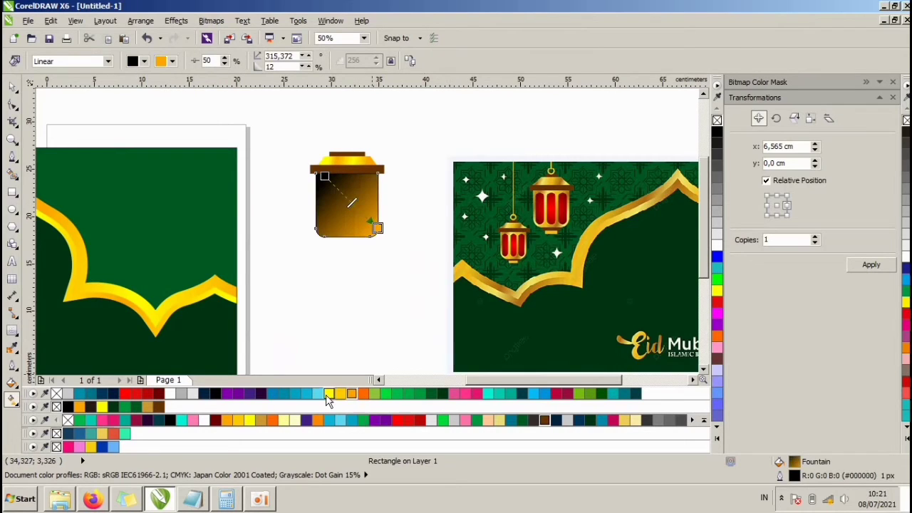
left_click_drag(356, 212, 315, 172)
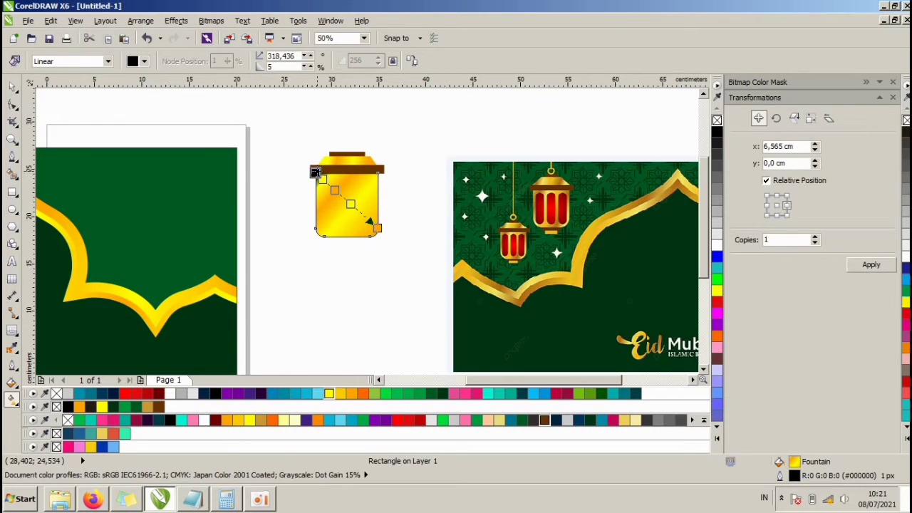
left_click(351, 394)
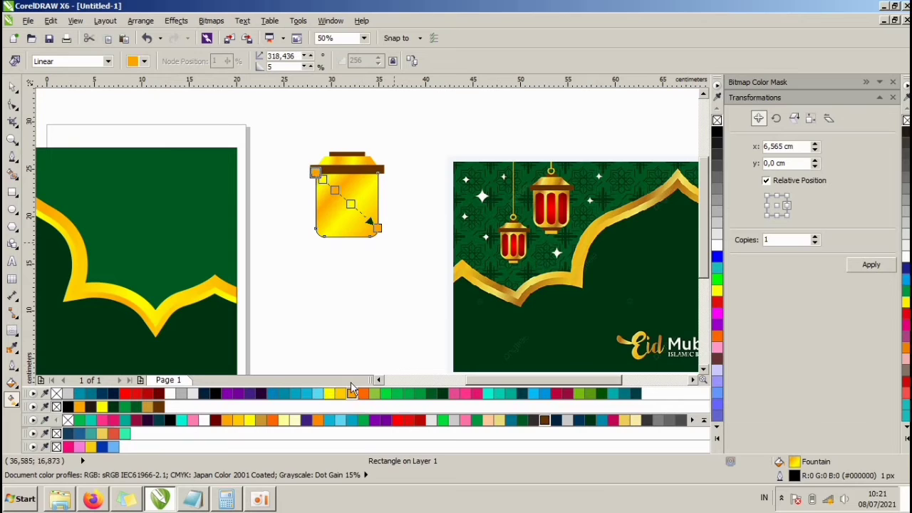
left_click(9, 89)
left_click(419, 162)
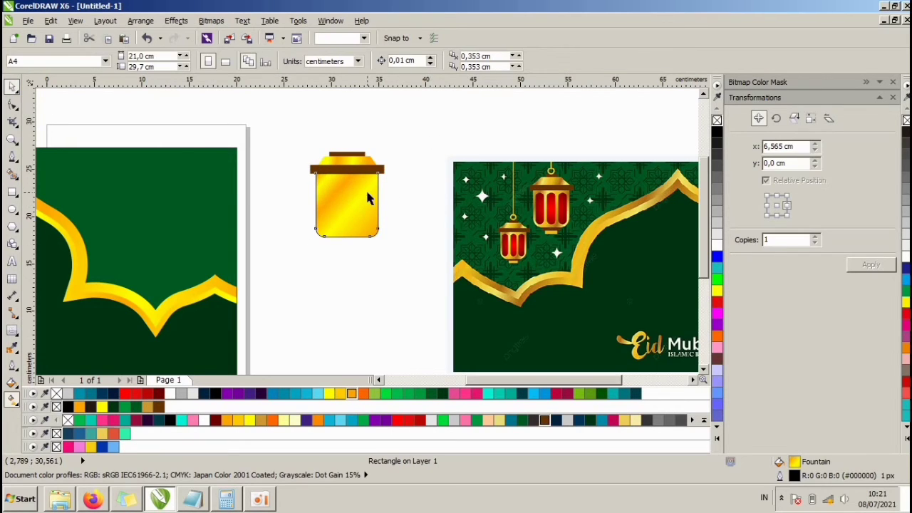
Step: Move the reference banner image closer to the lantern being drawn
scroll(223, 214, "down", 2)
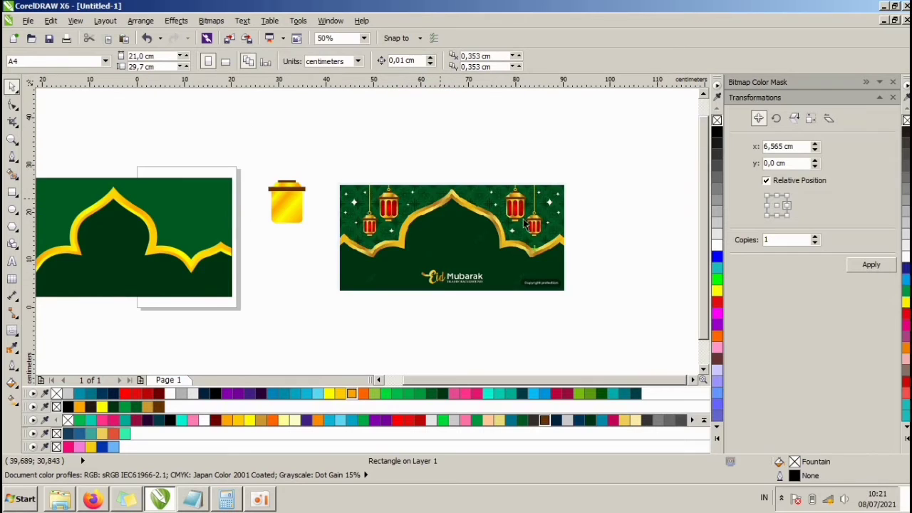
left_click_drag(351, 225, 329, 204)
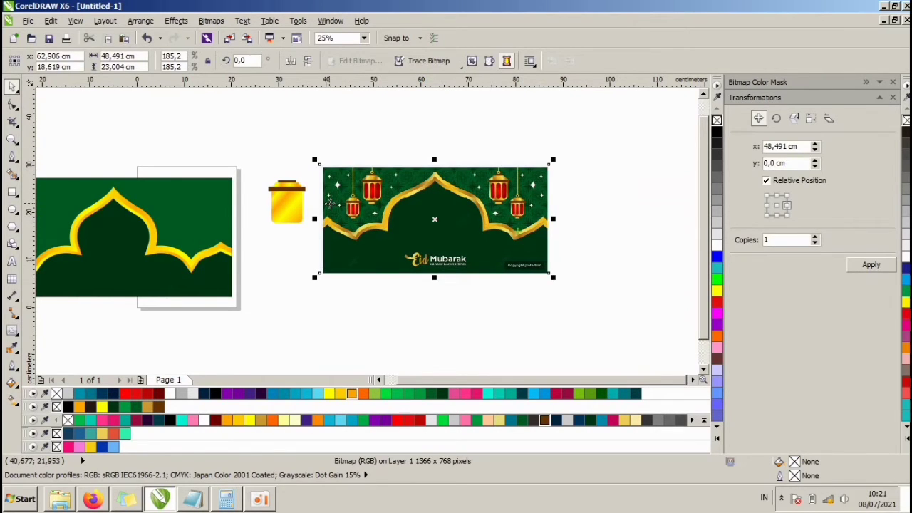
Step: Examine the window panels of the reference lanterns and compare them with the plain lantern body
scroll(329, 204, "up", 2)
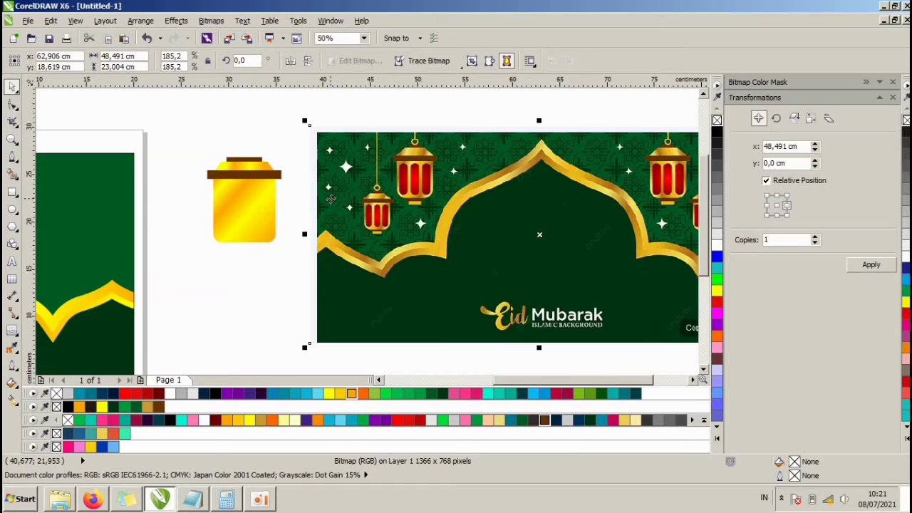
left_click(292, 234)
left_click(336, 208)
left_click(280, 233)
scroll(332, 206, "down", 2)
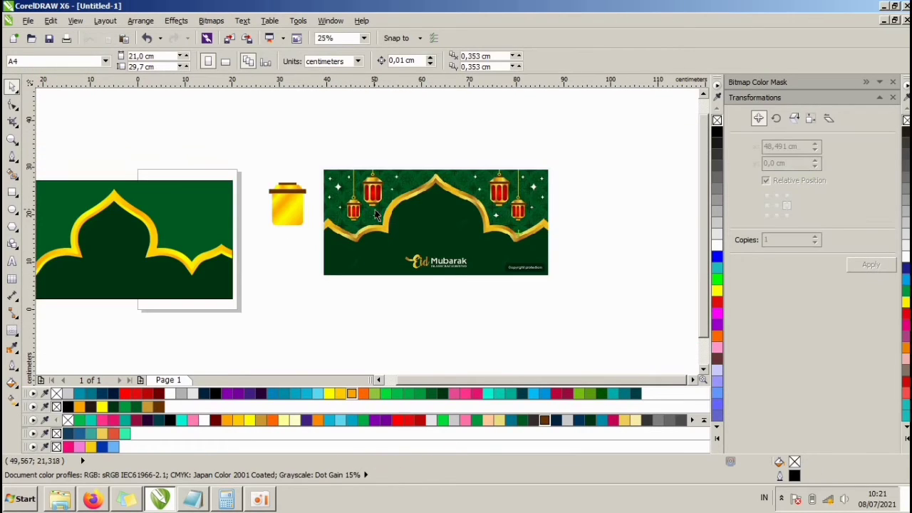
left_click(375, 210)
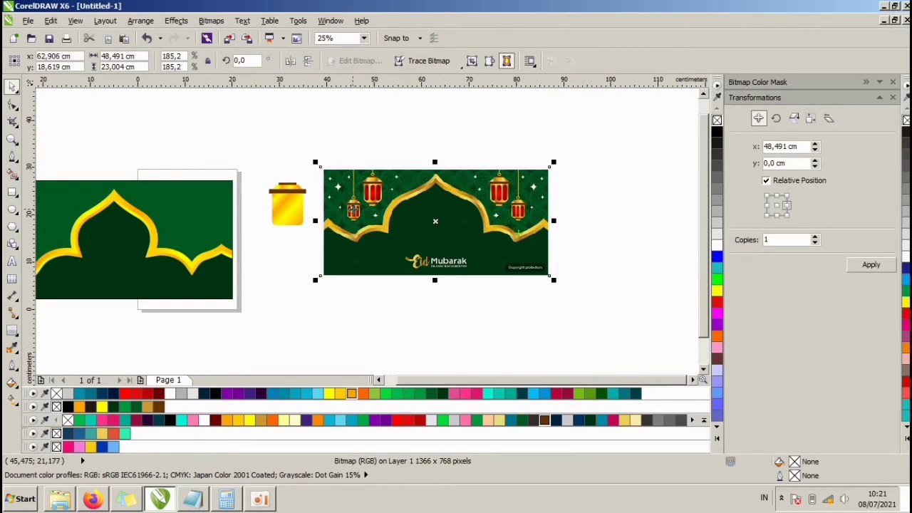
left_click(350, 282)
scroll(287, 208, "up", 2)
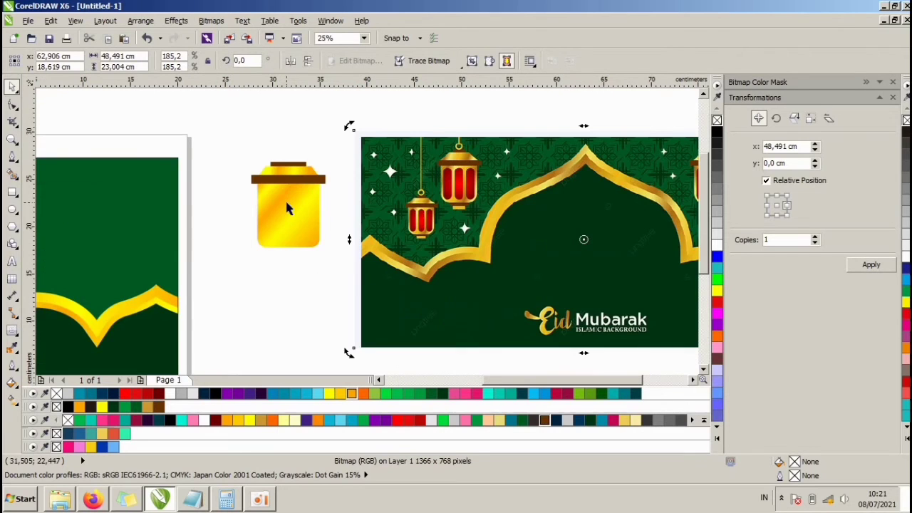
left_click(299, 265)
scroll(274, 186, "up", 2)
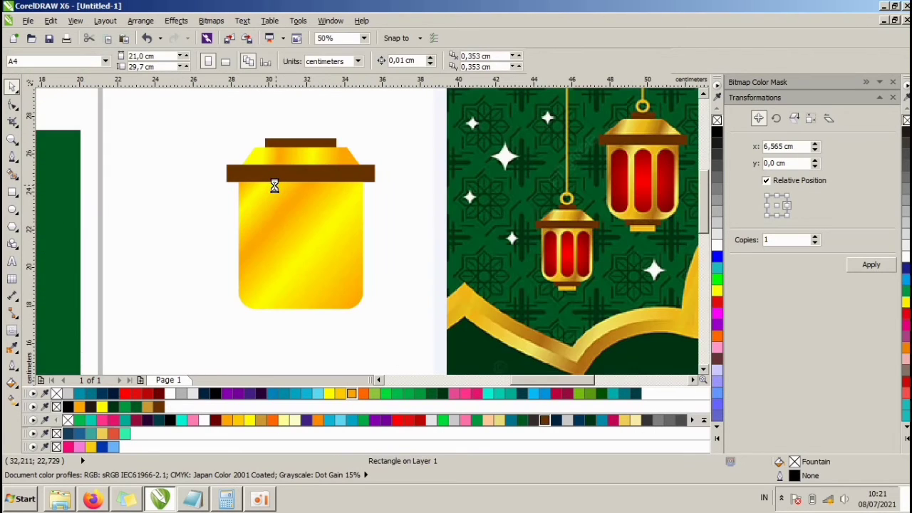
Step: Draw a narrow upright window rectangle about 1,66 by 5,26 cm along the left side of the lantern body
left_click(11, 192)
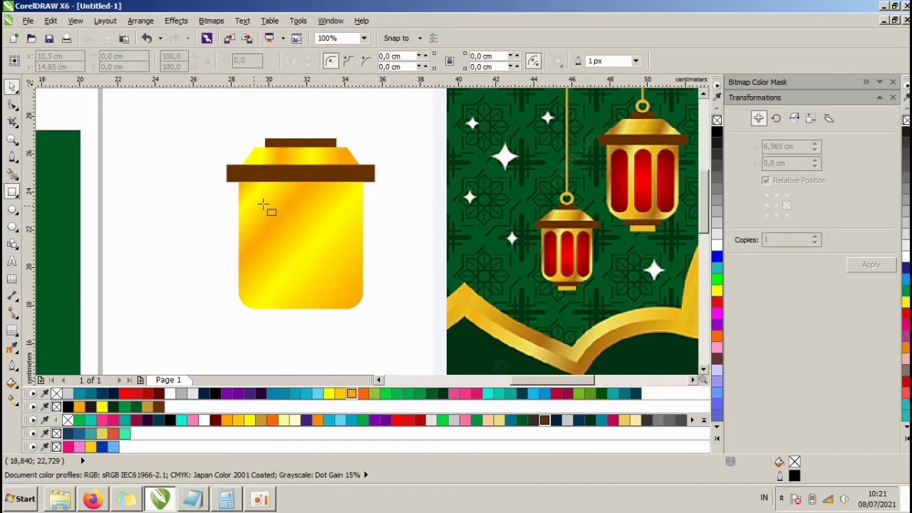
left_click_drag(250, 193, 286, 297)
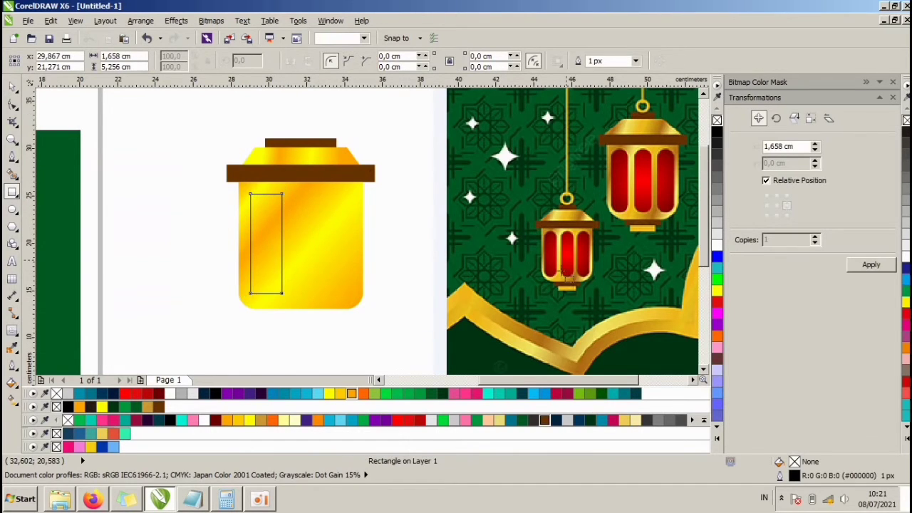
scroll(311, 222, "down", 2)
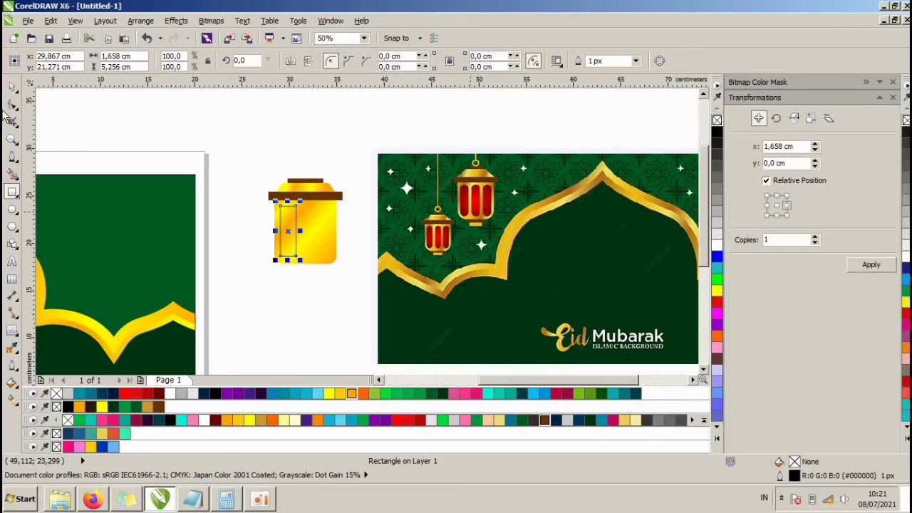
left_click(10, 91)
left_click(338, 222)
scroll(337, 222, "up", 1)
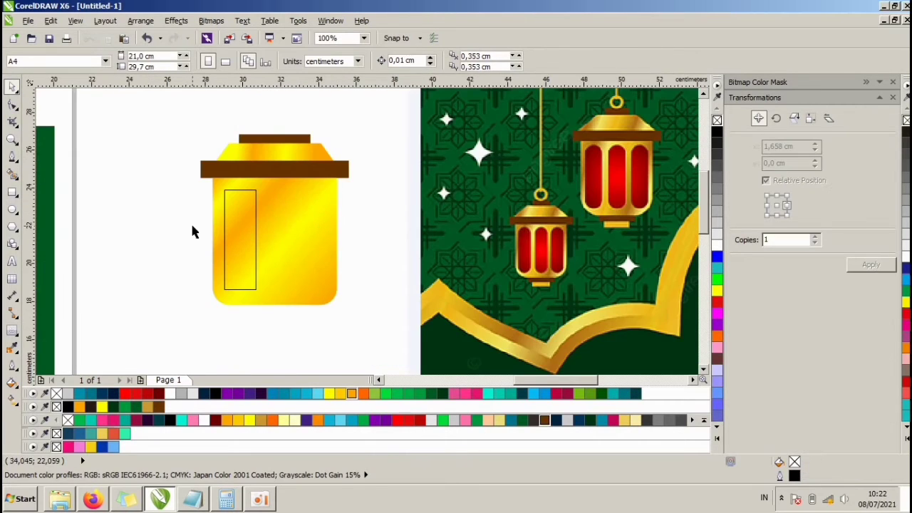
Step: Round all corners of the window rectangle to about 0,829 cm so both ends become semicircles
left_click(230, 226)
key("F10")
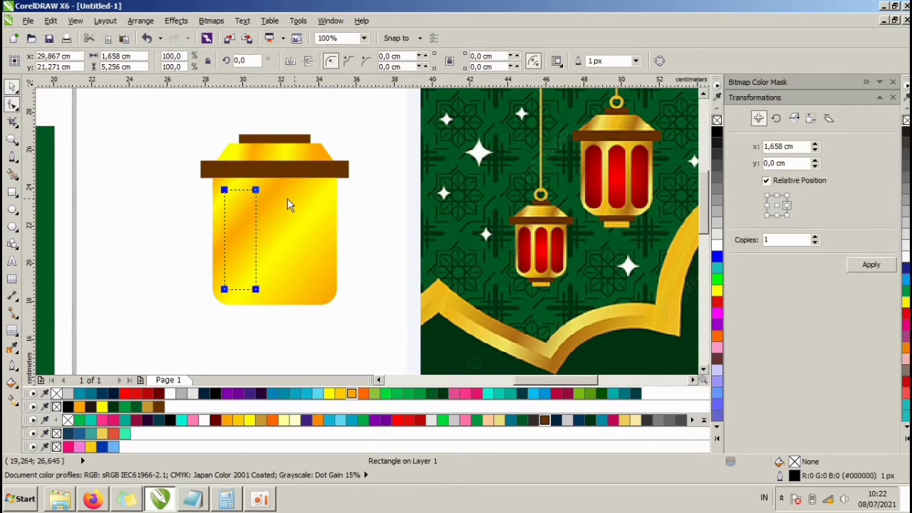
left_click_drag(224, 191, 258, 205)
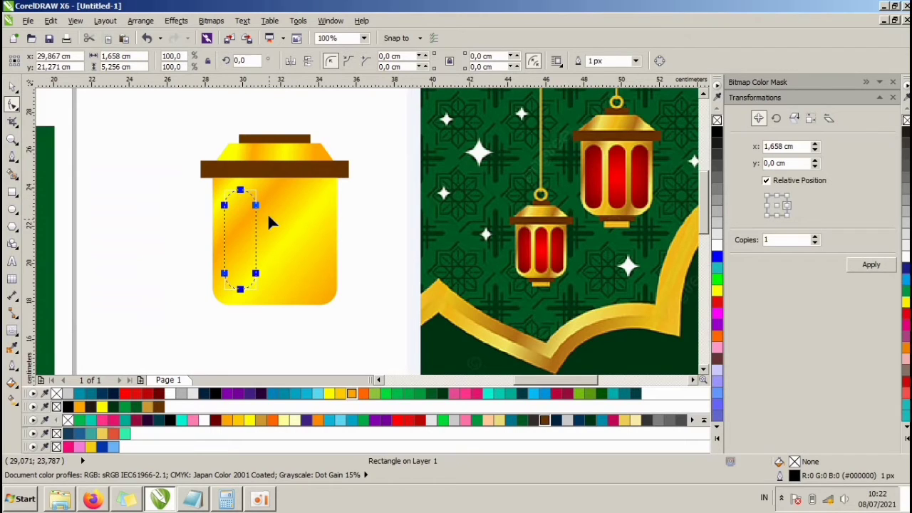
left_click(11, 88)
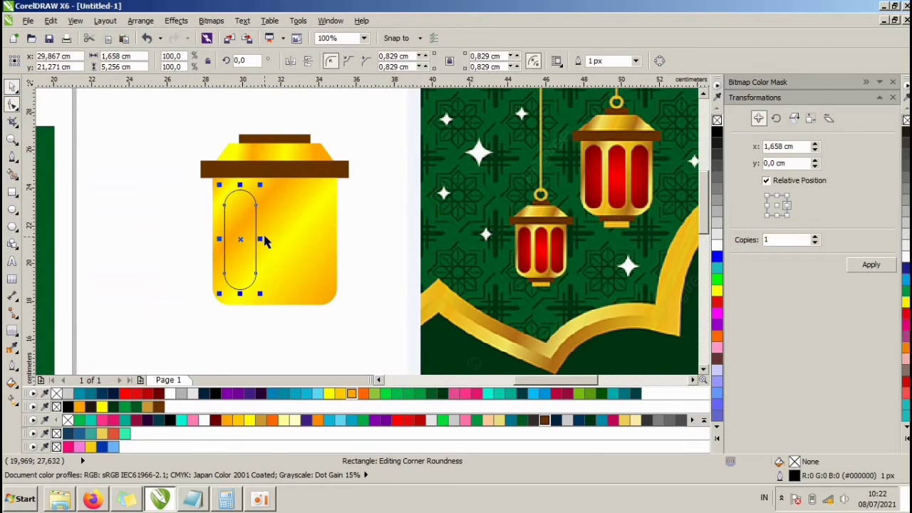
Step: Narrow the rounded window and duplicate it sideways into a row of three evenly spaced windows across the body
left_click_drag(260, 239, 307, 219)
right_click(277, 232)
left_click(348, 234)
Step: Weld the three rounded windows into one object and center it horizontally on the lantern body
left_click_drag(346, 304, 199, 192)
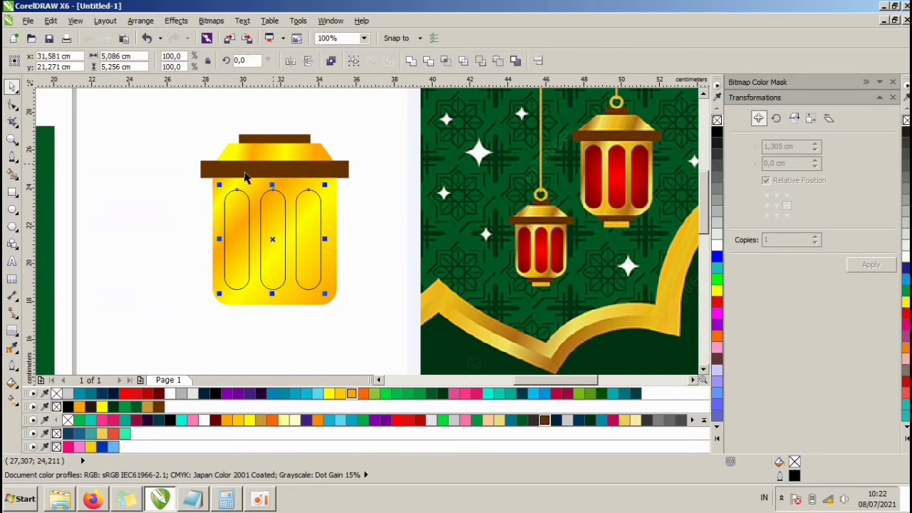
left_click(410, 61)
left_click(331, 213, "shift")
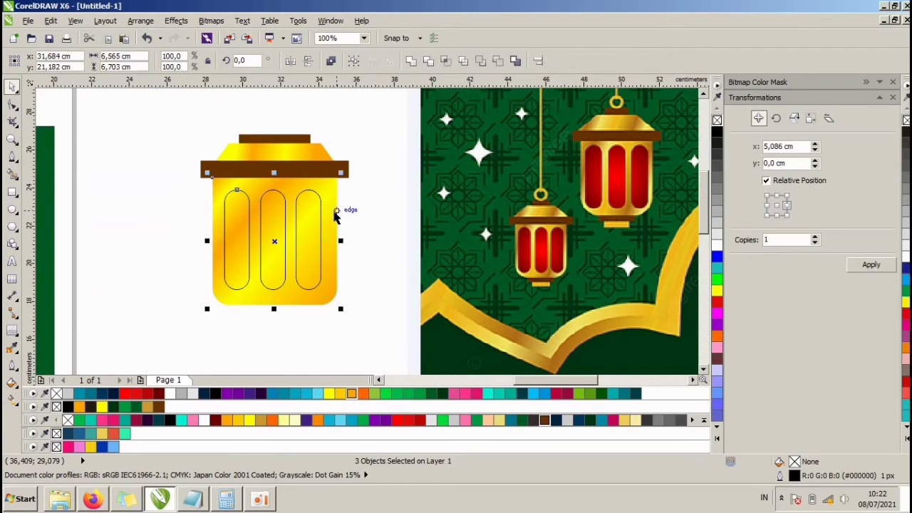
key("c")
left_click(360, 214)
left_click(324, 219)
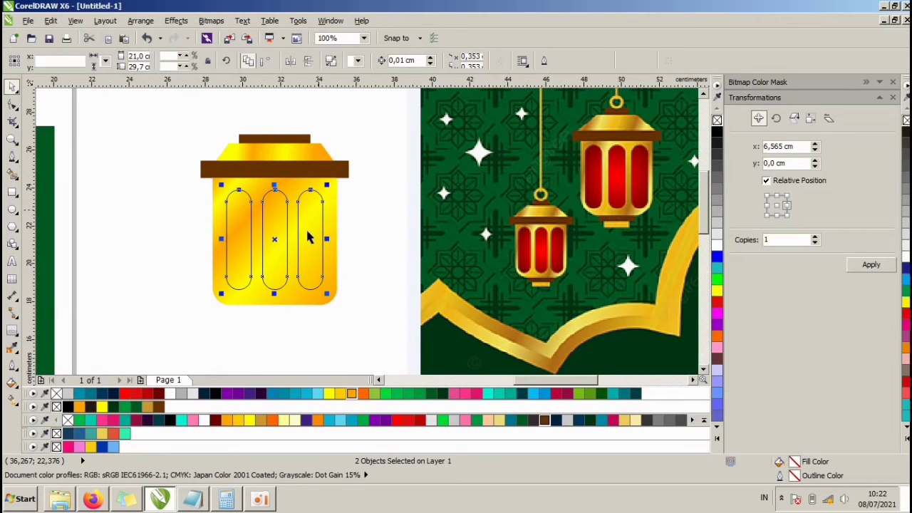
Step: Fill the lantern windows with a radial gradient running from bright red at the center to dark maroon at the edges
left_click(13, 400)
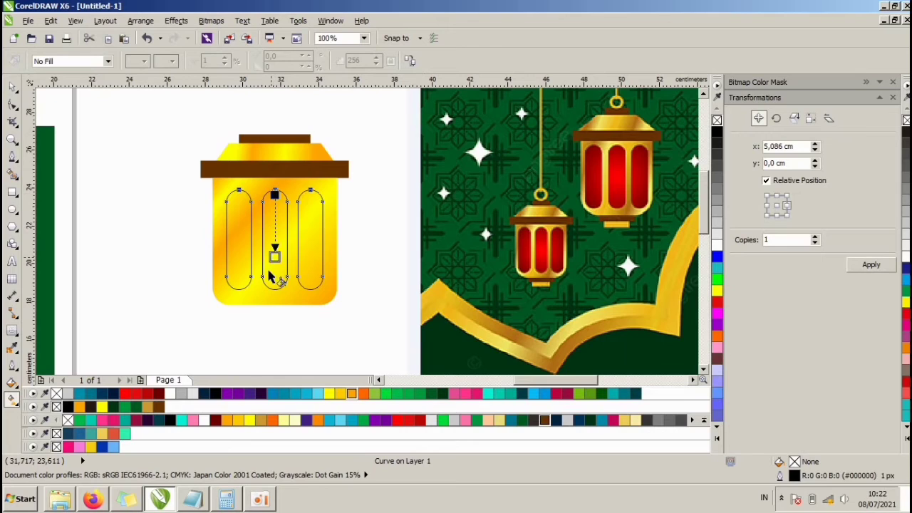
left_click_drag(269, 273, 274, 271)
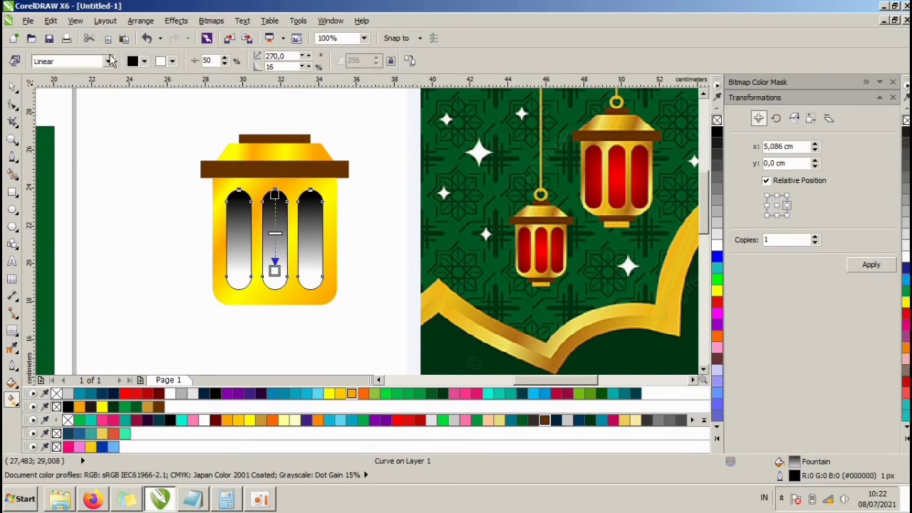
left_click(110, 62)
left_click(50, 90)
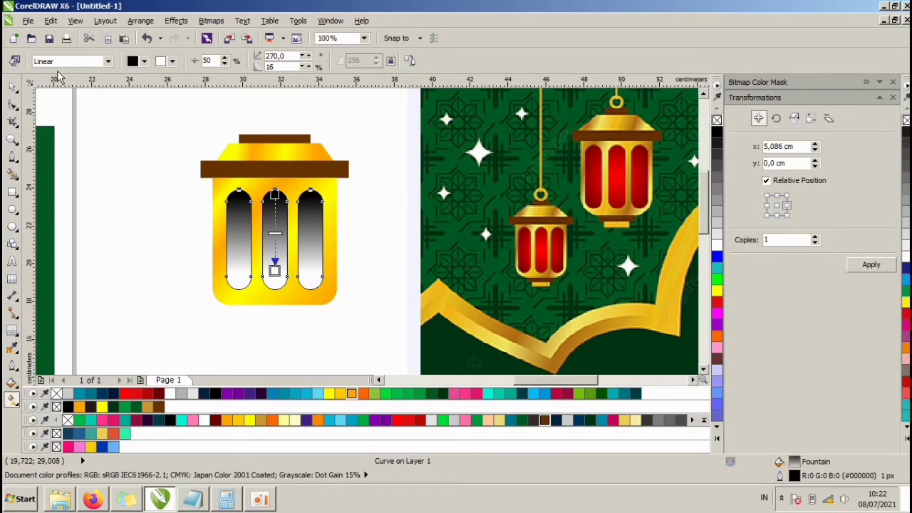
left_click(60, 62)
left_click(50, 94)
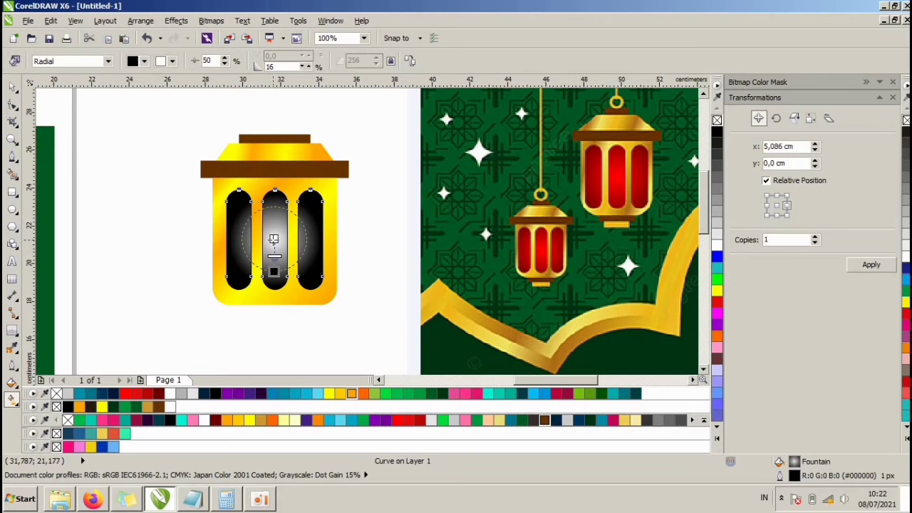
left_click_drag(126, 394, 274, 238)
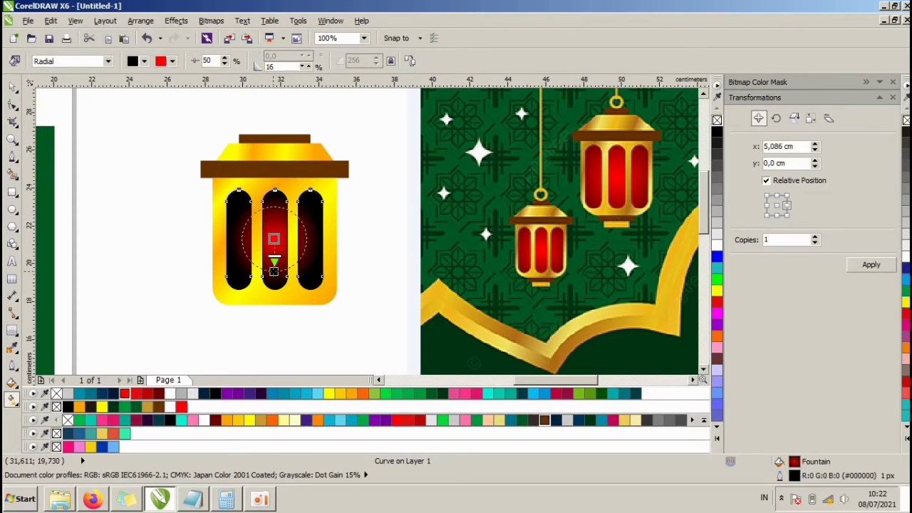
left_click(163, 396)
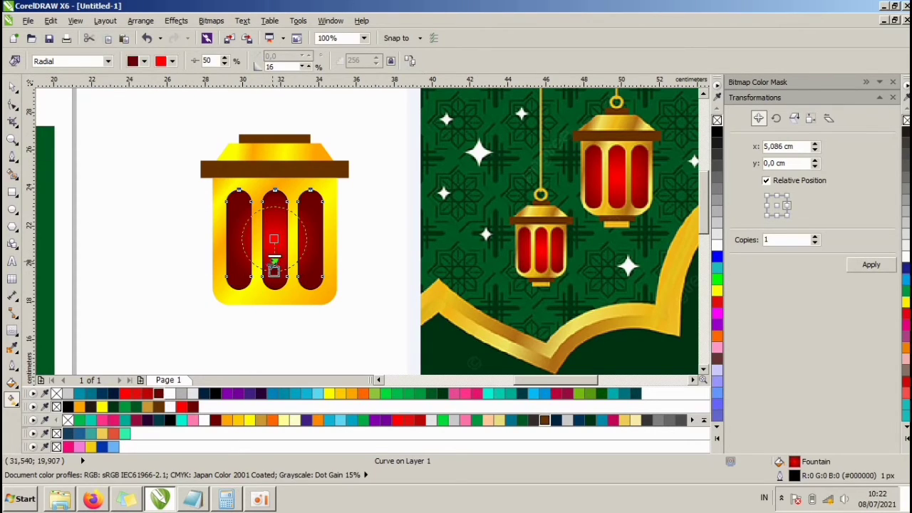
Step: Remove the outlines from all parts of the lantern
scroll(362, 240, "down", 1)
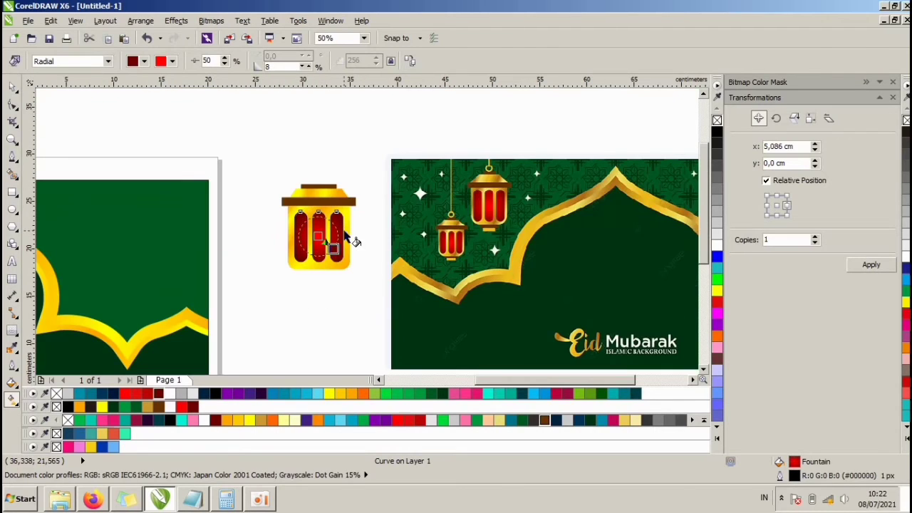
key("space")
left_click(334, 166)
left_click_drag(257, 166, 372, 309)
left_click(348, 141)
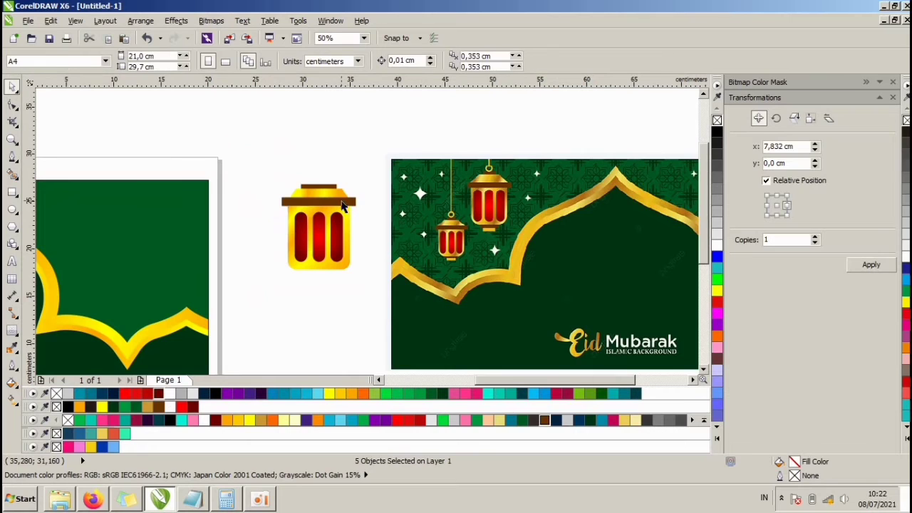
Step: Copy the wide brown bar to the body's lower edge, narrow it to about 3,8 cm, and place it behind the body
left_click(346, 263)
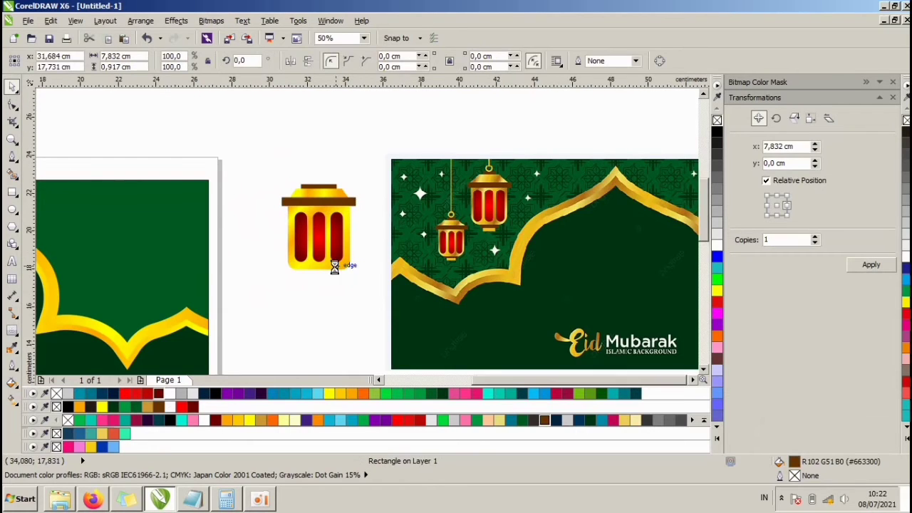
scroll(337, 265, "up", 1)
left_click_drag(385, 273, 346, 273)
left_click(321, 268)
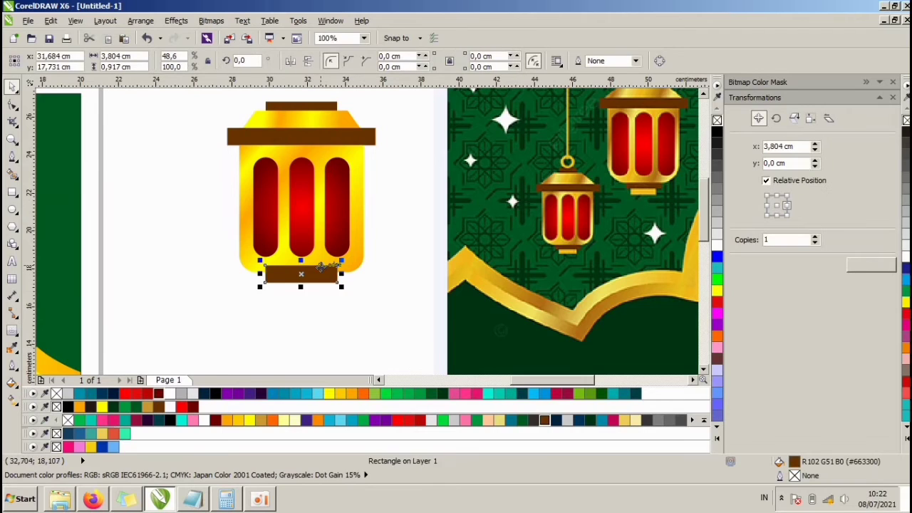
left_click(338, 300)
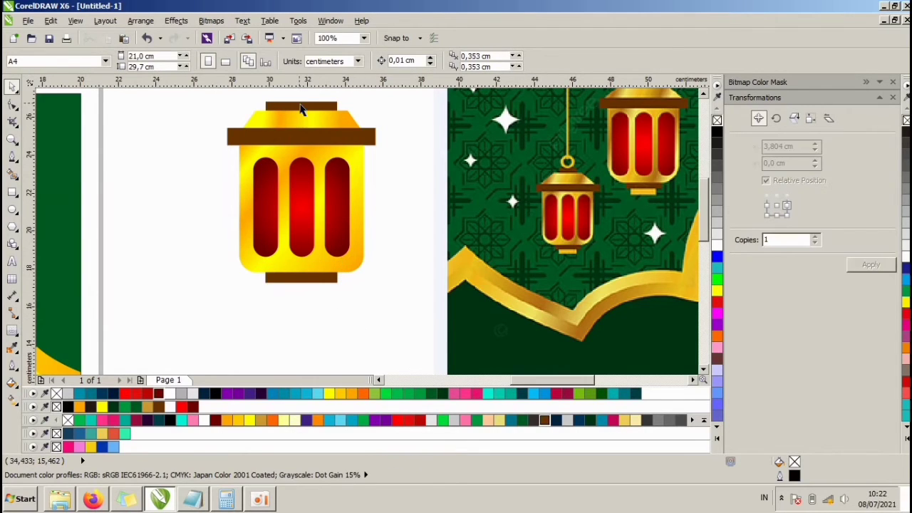
Step: Duplicate the lower brown bar slightly below itself and narrow the copy to about 2,08 cm
left_click_drag(306, 109, 304, 274)
right_click(306, 281)
scroll(304, 295, "up", 1)
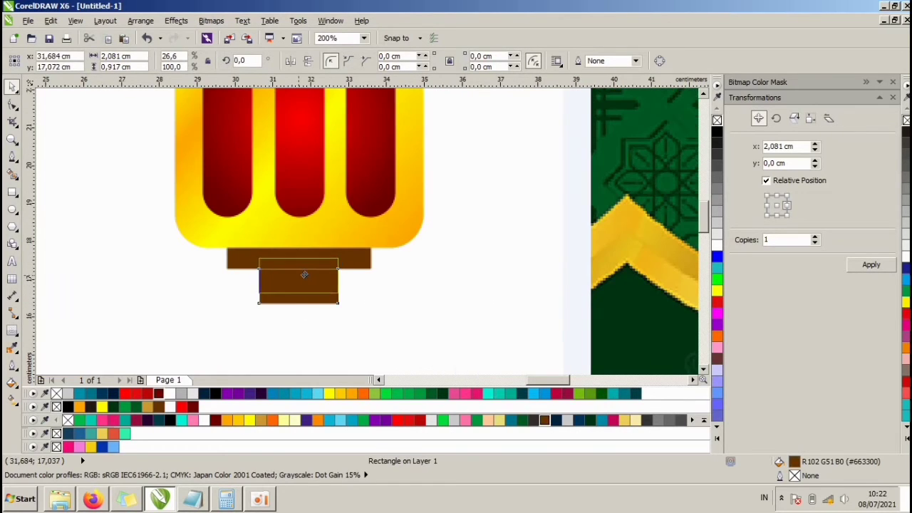
Step: Fill the narrowest lower bar with golden yellow #FFCC00 and send it behind the brown bar
left_click(339, 393)
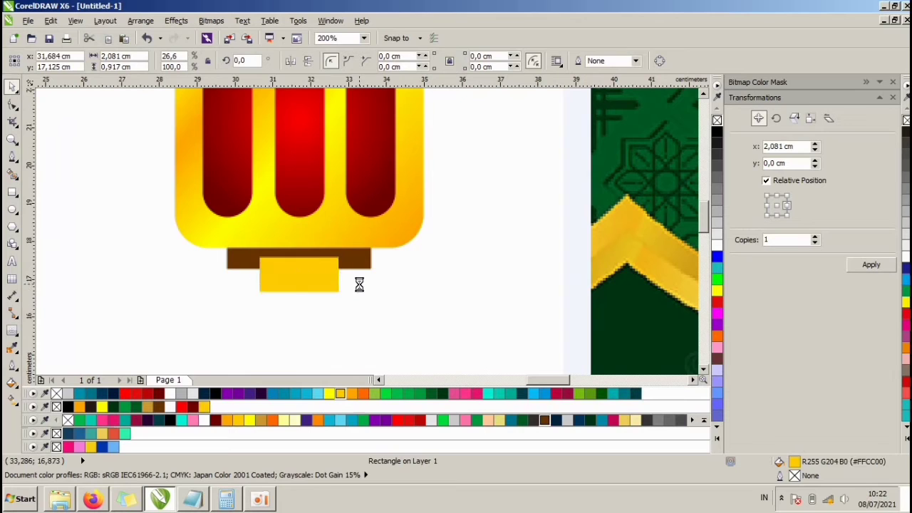
key("shift+Page_Down")
left_click(360, 290)
scroll(425, 290, "down", 2)
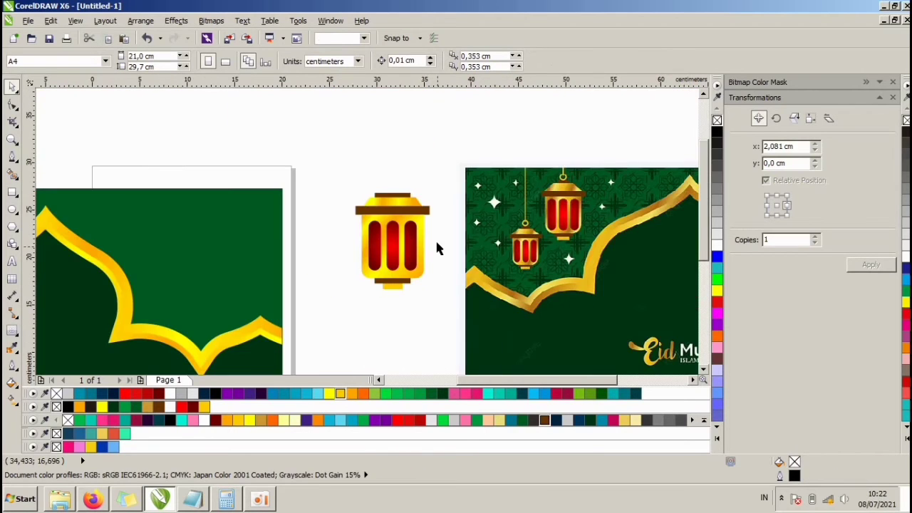
left_click_drag(345, 159, 450, 301)
left_click(433, 312)
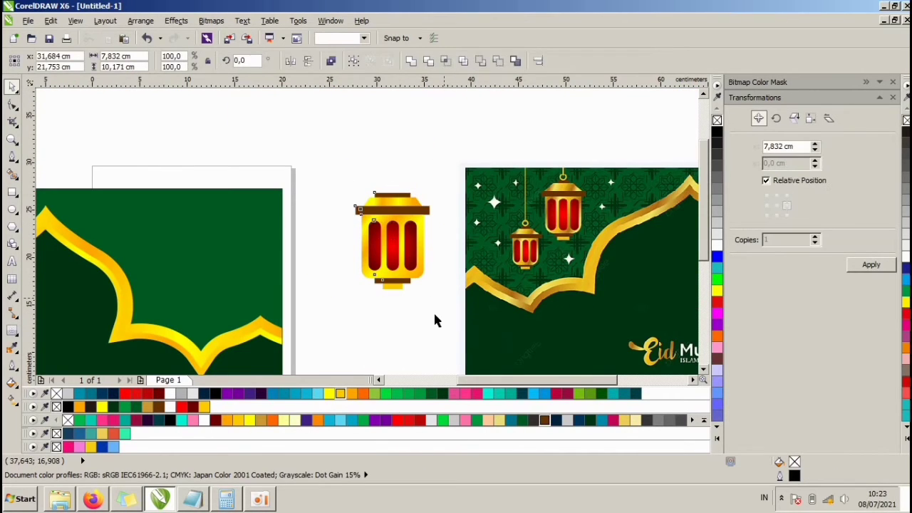
Step: Draw a circle about 1,27 cm in diameter at the middle of the lantern's top brown bar, slightly overlapping it
scroll(413, 212, "up", 1)
left_click(12, 209)
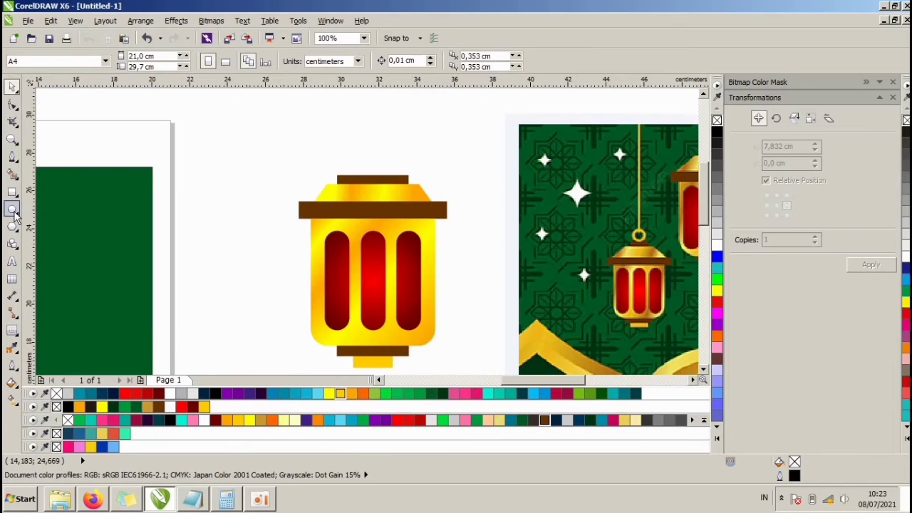
left_click_drag(380, 171, 386, 178)
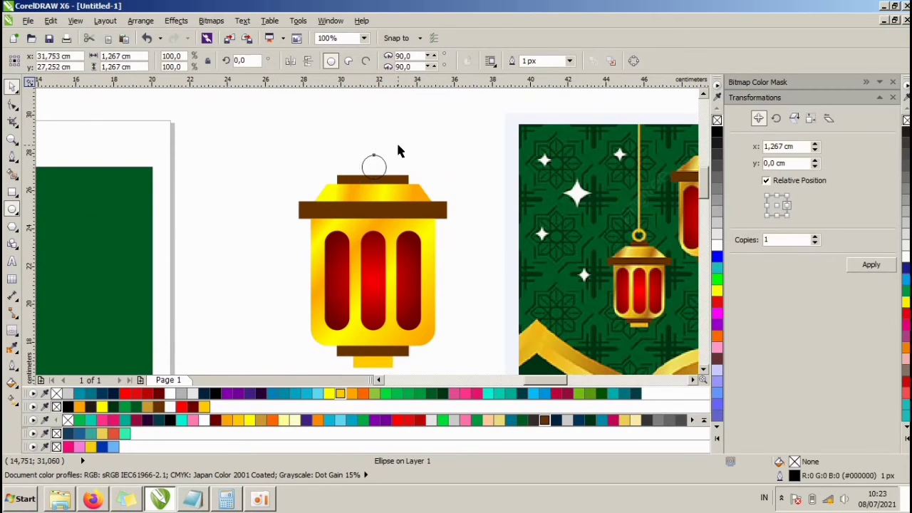
Step: Add a smaller concentric copy of the circle, trim it out of the larger one, and delete the copy to leave a ring
scroll(397, 149, "up", 1)
scroll(382, 163, "up", 2)
left_click_drag(349, 185, 334, 243)
left_click(333, 243, "shift")
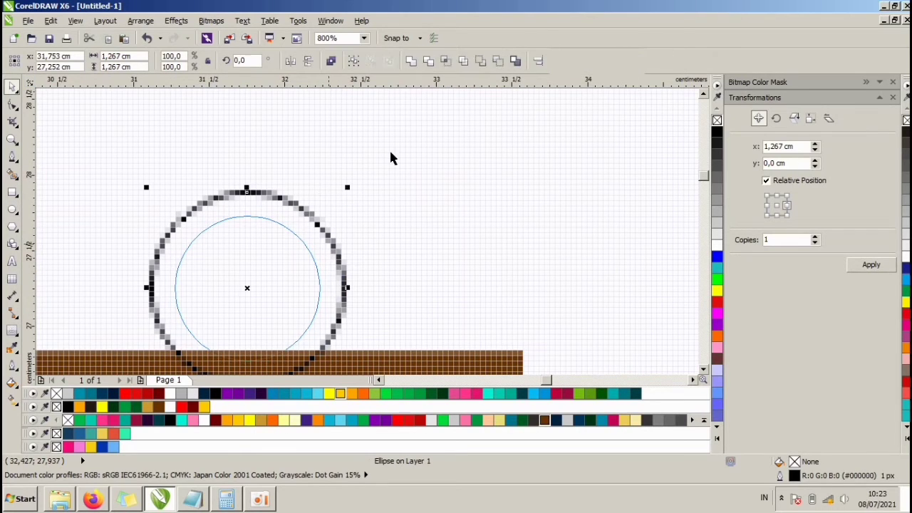
left_click(429, 61)
left_click(306, 275)
key("Delete")
Step: Center the hanging ring horizontally on the lantern's top brown bar
left_click(317, 246)
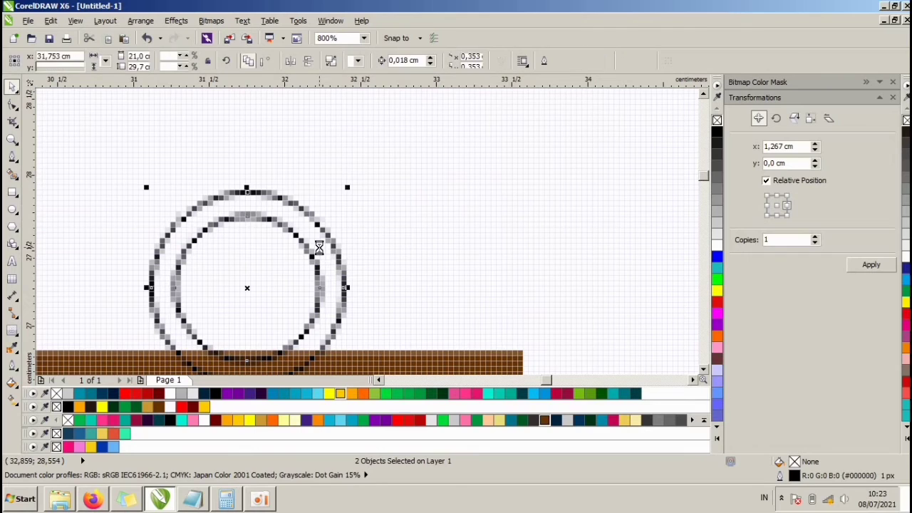
left_click(387, 362, "shift")
left_click(388, 204)
scroll(388, 208, "down", 2)
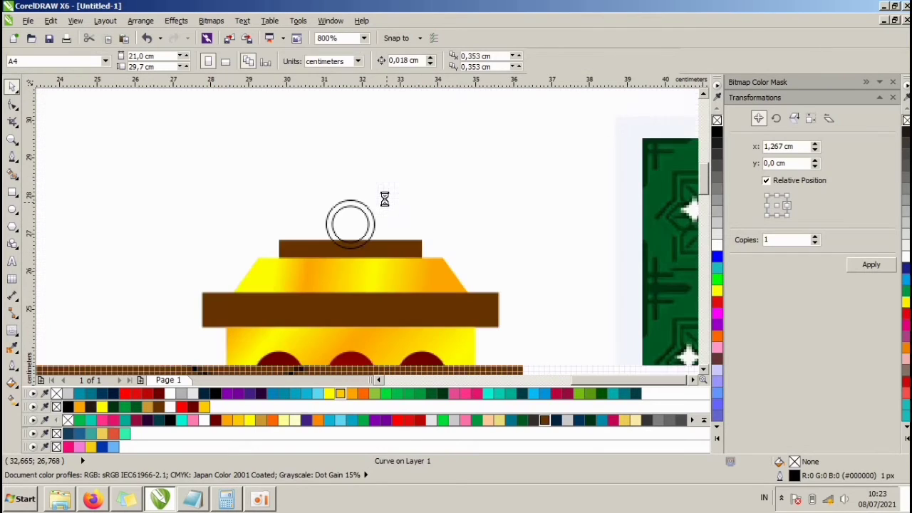
Step: Fill the lantern's hanging ring with golden yellow #FFCC00 and remove its outline
left_click(365, 207)
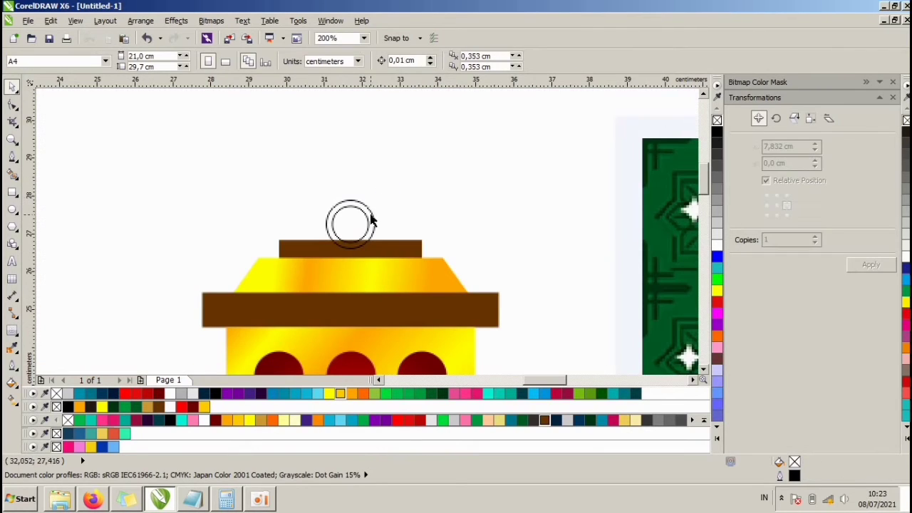
left_click(351, 393)
left_click(715, 120)
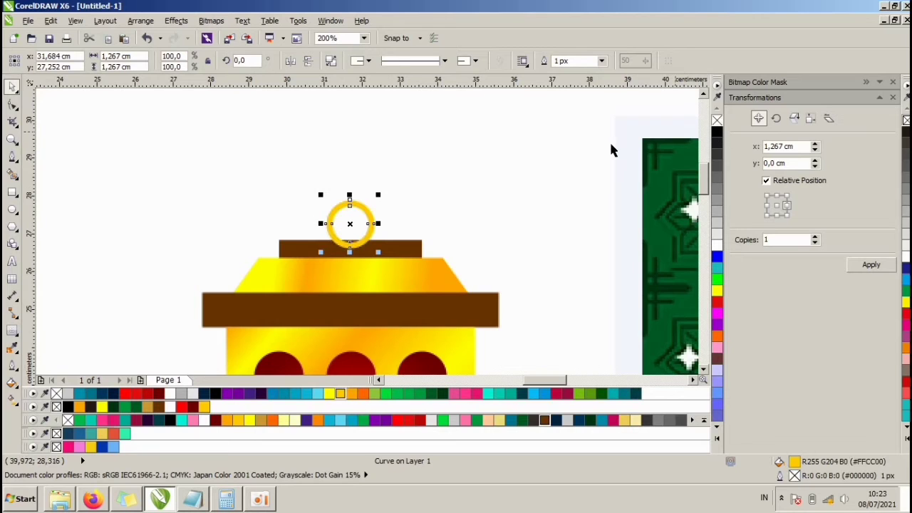
left_click(439, 158)
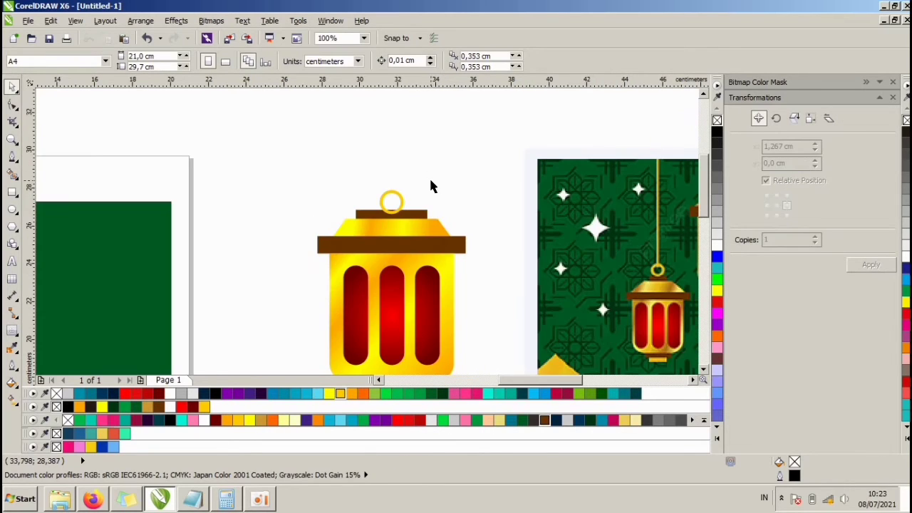
Step: Move the hanging ring up about 0,09 cm so it overlaps the lantern's top brown bar less
scroll(425, 187, "up", 1)
scroll(386, 207, "up", 1)
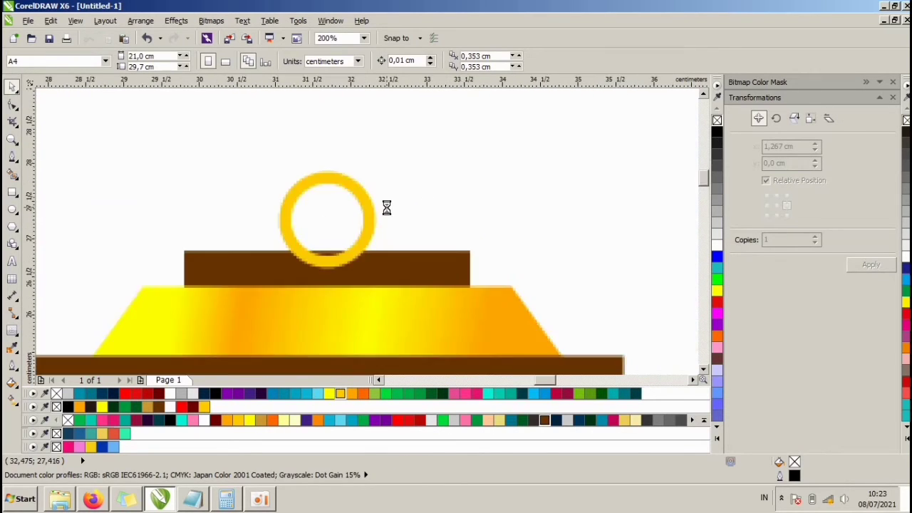
left_click_drag(368, 214, 368, 206)
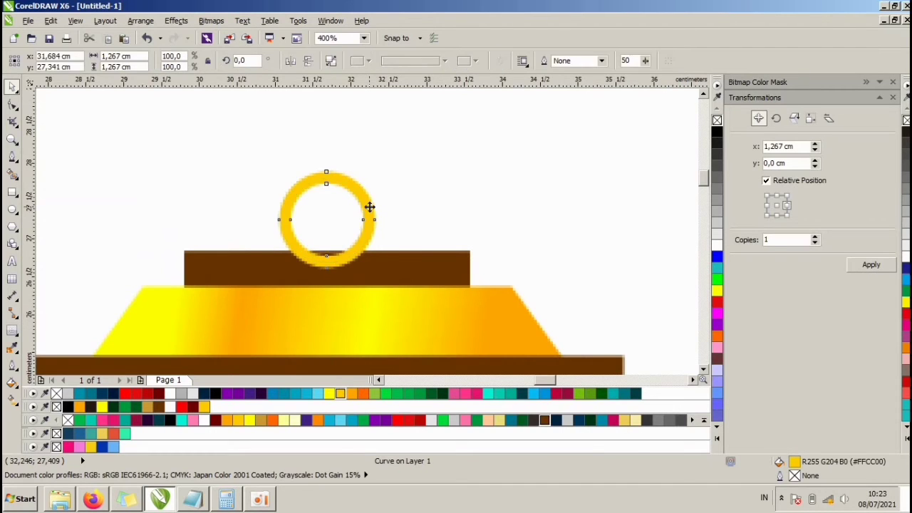
left_click(408, 196)
Step: Group all parts of the lantern, including the hanging ring
scroll(408, 196, "down", 1)
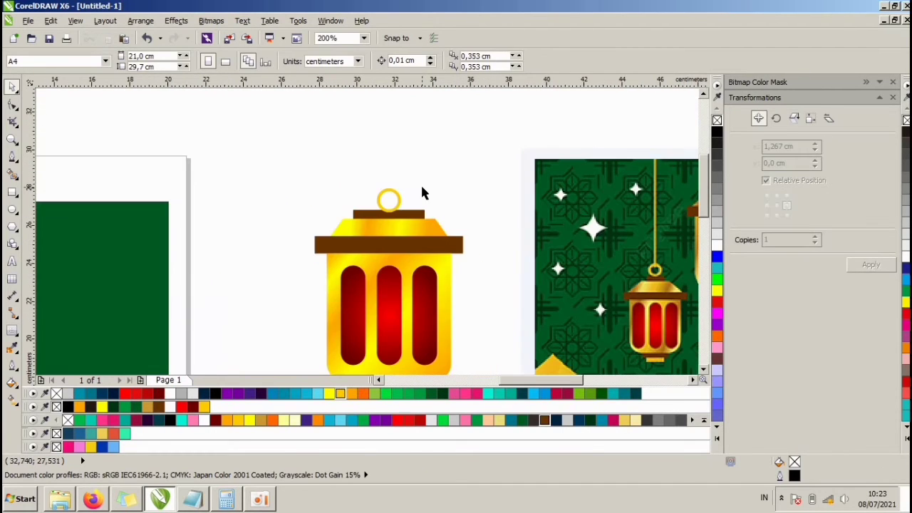
scroll(422, 188, "down", 1)
left_click_drag(347, 177, 445, 326)
key("ctrl+g")
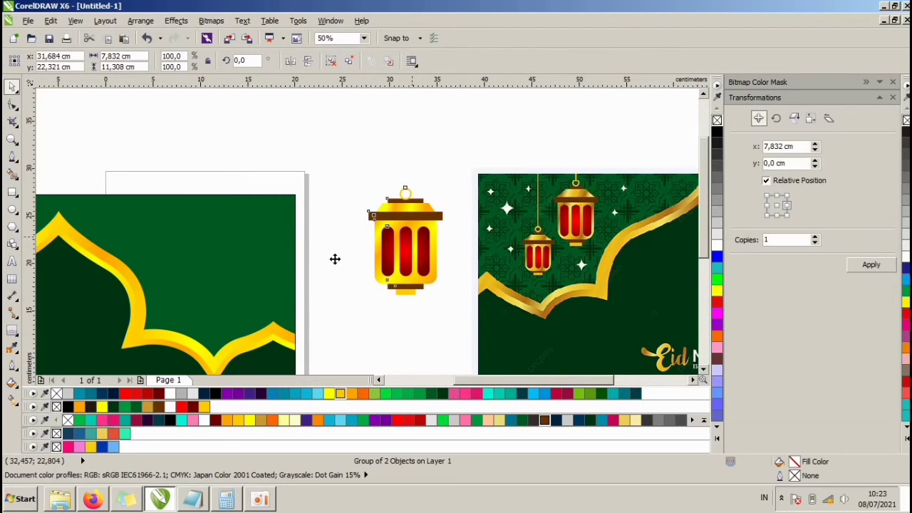
Step: Place the lantern on the upper right green area of the banner and scale it to about 4,262 by 6,154 cm
left_click_drag(419, 232, 258, 265)
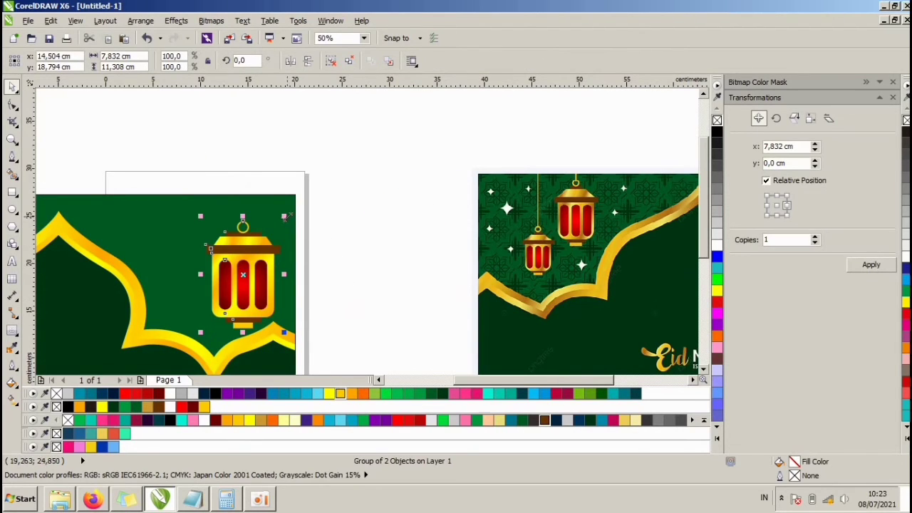
left_click_drag(286, 216, 272, 222)
scroll(350, 261, "down", 1)
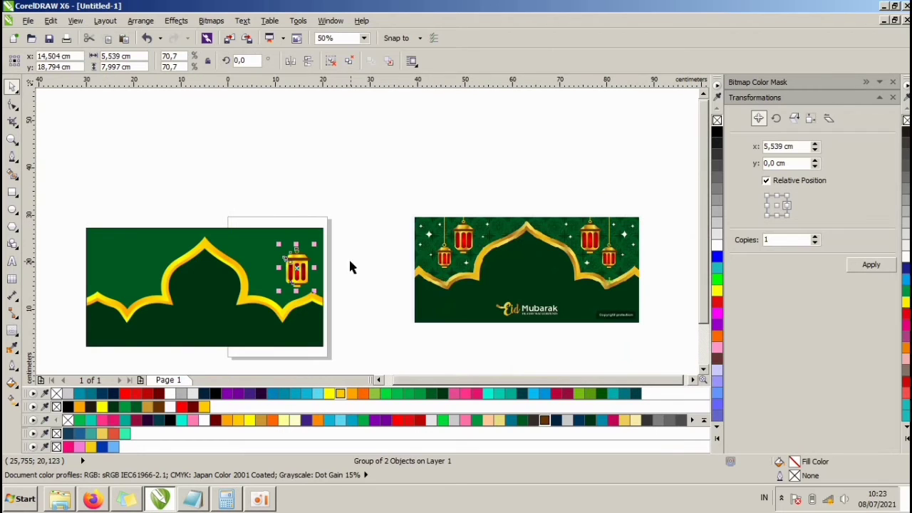
scroll(238, 282, "up", 1)
mouse_move(342, 245)
left_mouse_down()
mouse_move(331, 260)
mouse_move(331, 245)
left_mouse_up()
scroll(328, 247, "down", 1)
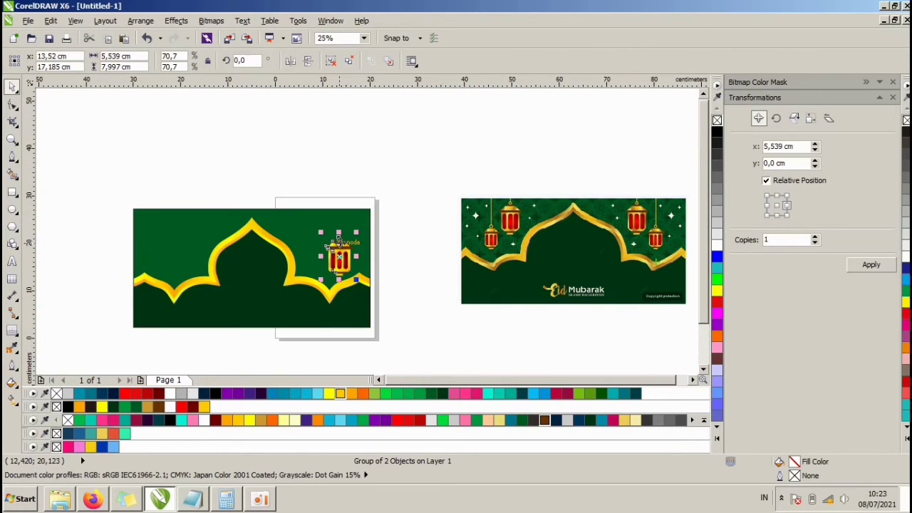
scroll(338, 239, "up", 1)
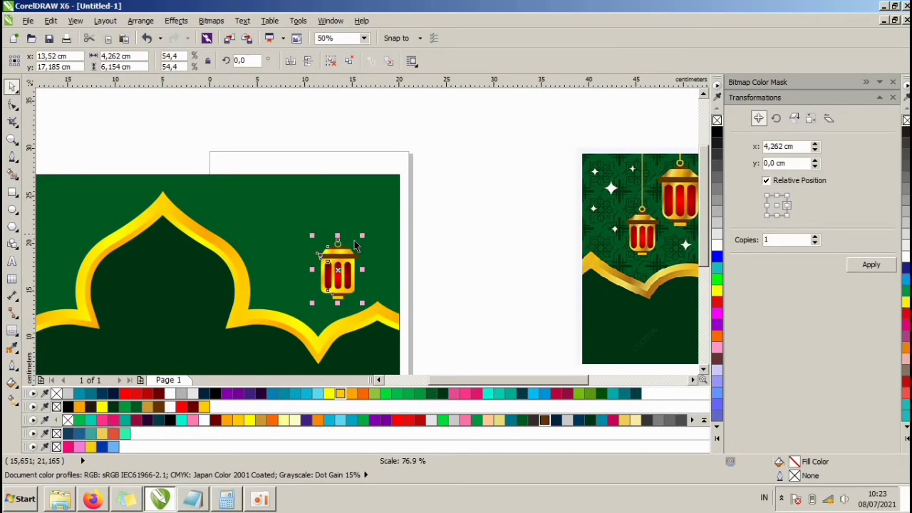
Step: Add a lantern copy scaled to about 4,715 by 6,808 cm beside the arch, and adjust the positions of both lanterns
left_click_drag(345, 265, 302, 188)
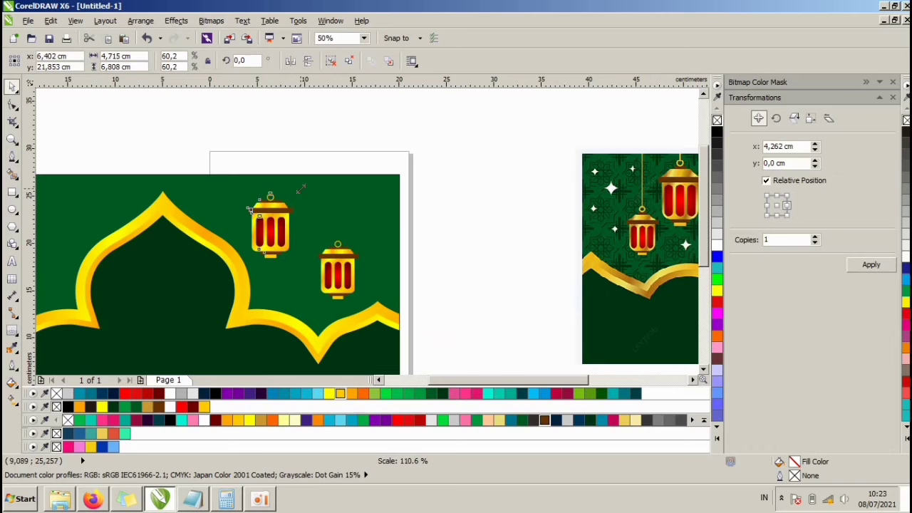
left_click_drag(282, 225, 290, 237)
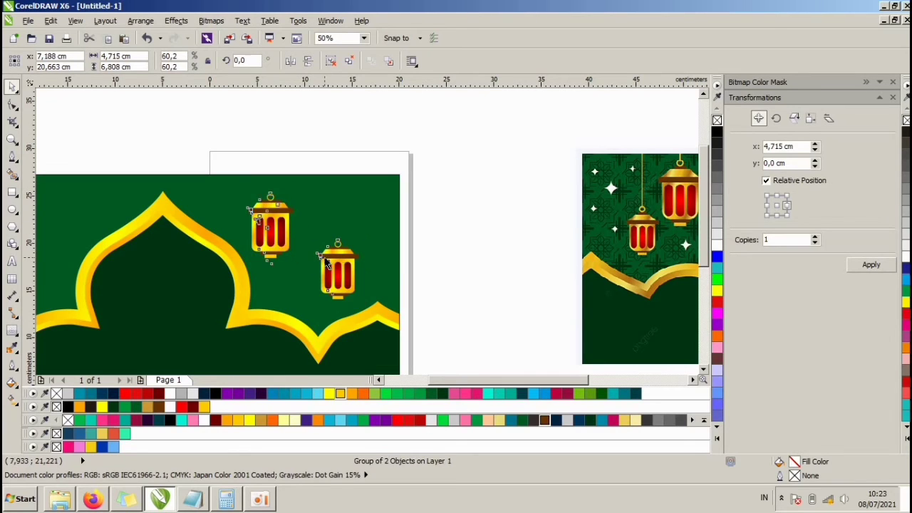
left_click_drag(329, 261, 320, 257)
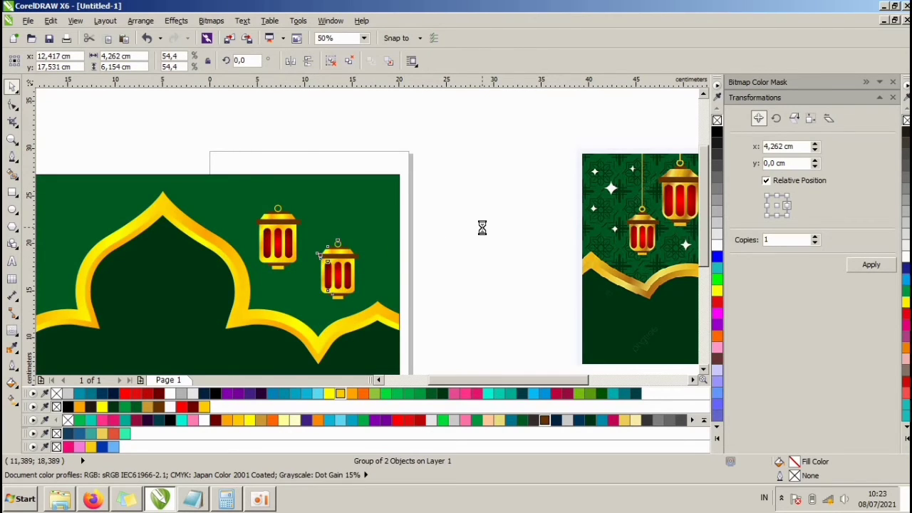
Step: Draw a rectangle about 0,312 by 3,576 cm from the banner's top edge to the larger lantern's ring and center it on that lantern
left_click(12, 192)
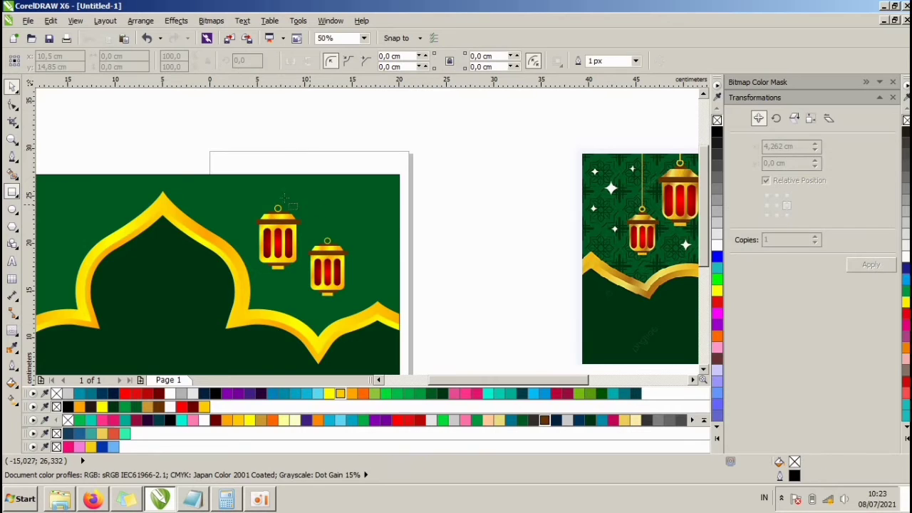
scroll(285, 193, "up", 2)
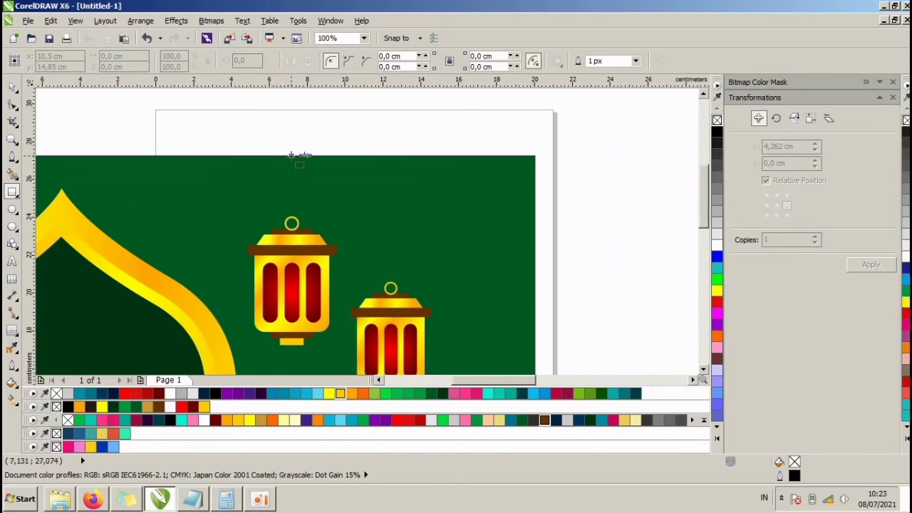
left_click_drag(291, 154, 294, 223)
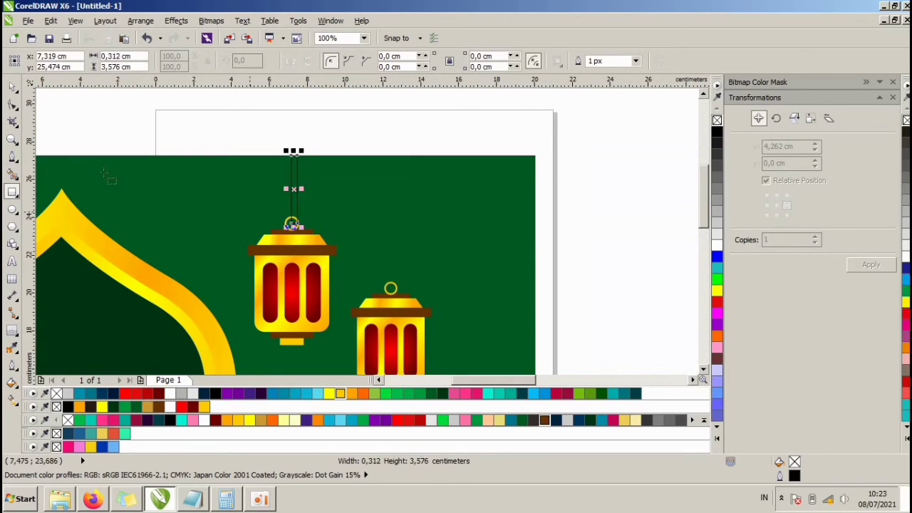
scroll(300, 228, "up", 2)
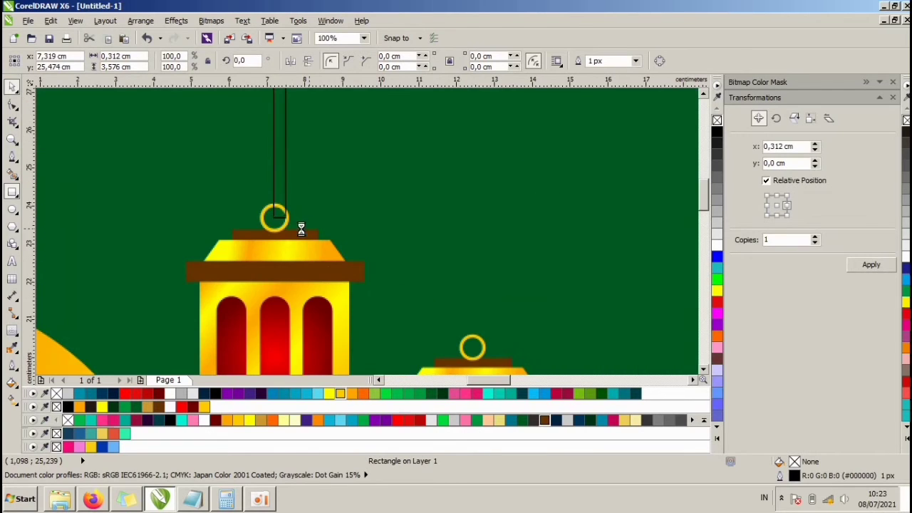
left_click(276, 231, "shift")
key("c")
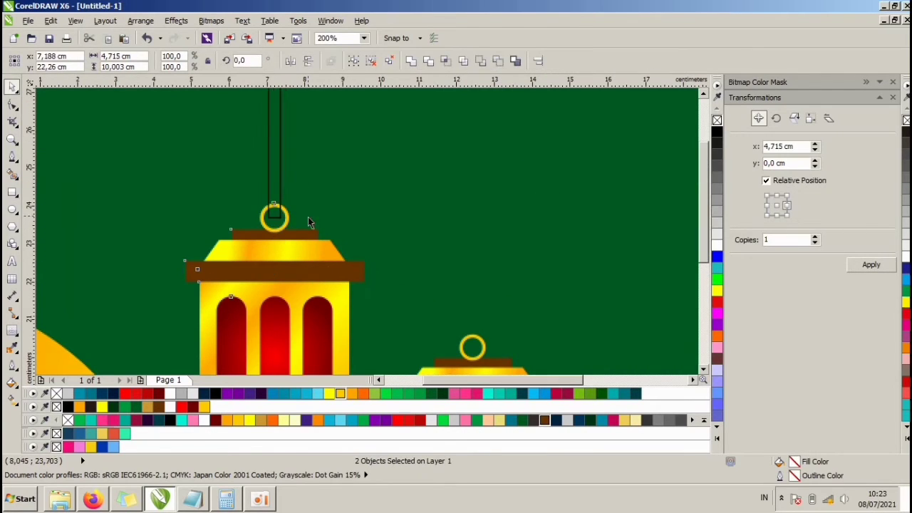
Step: Narrow the hanging cord rectangle to about 0,169 cm and fill it with golden yellow #FFCC00 without an outline
scroll(307, 216, "down", 2)
left_click(312, 148)
scroll(301, 196, "up", 2)
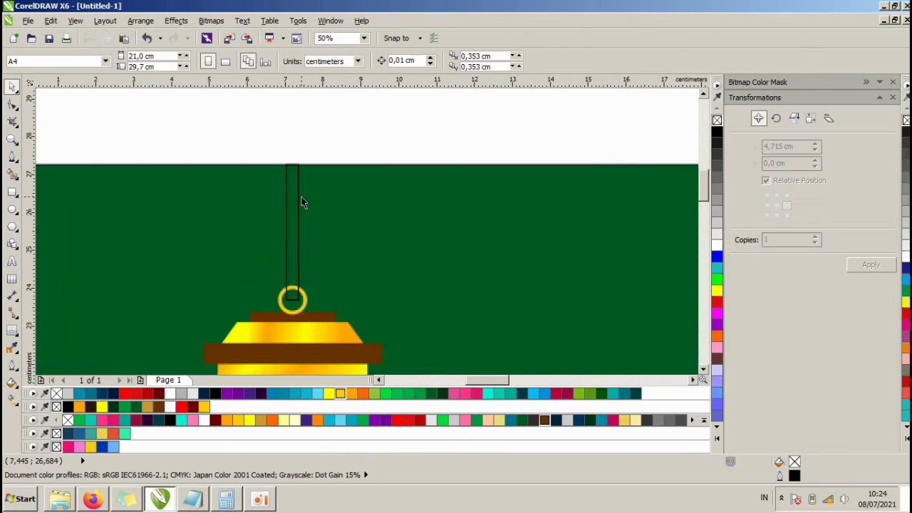
left_click(298, 198)
scroll(301, 225, "up", 2)
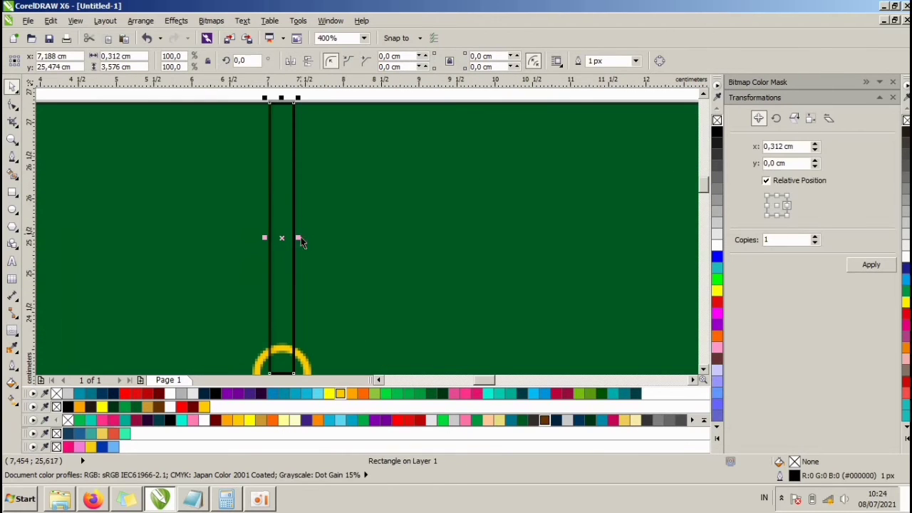
mouse_move(298, 238)
left_mouse_down()
mouse_move(281, 238)
mouse_move(288, 235)
left_mouse_up()
scroll(287, 238, "up", 2)
scroll(333, 216, "down", 1)
scroll(336, 230, "down", 2)
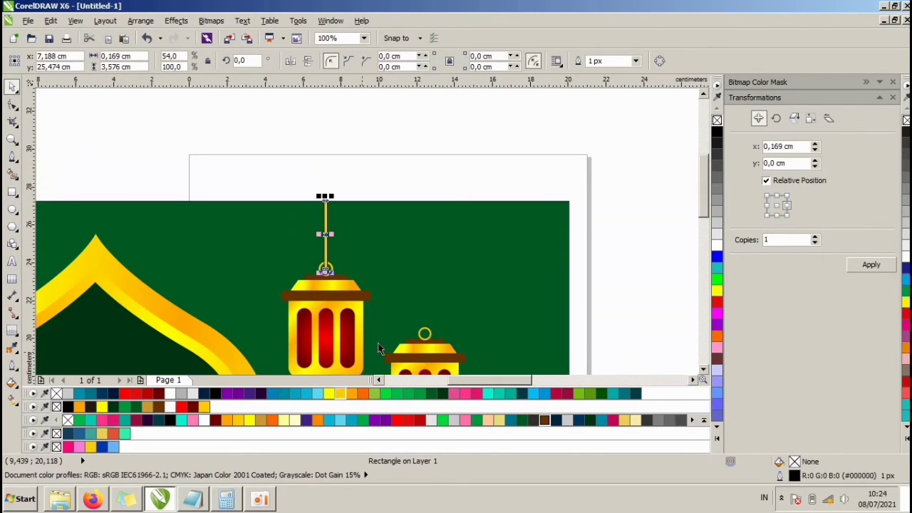
left_click(400, 178)
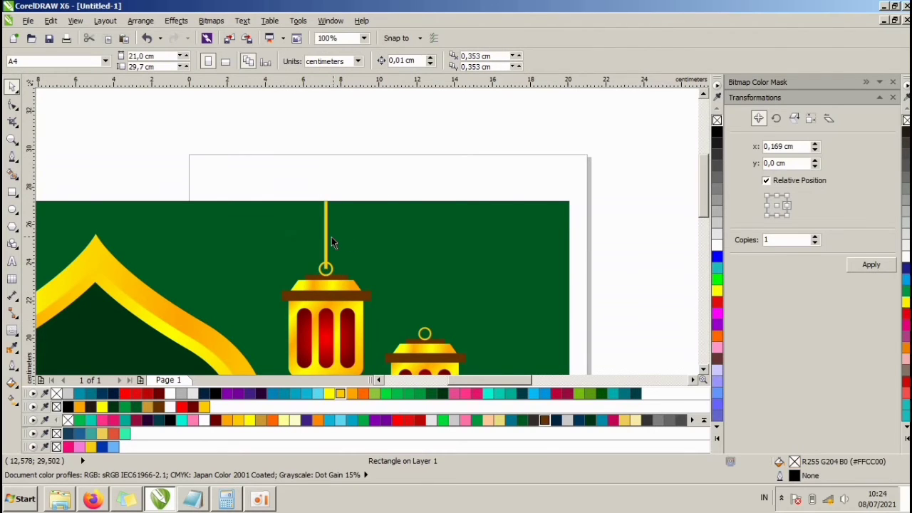
Step: Copy the golden cord above the smaller lantern and center it horizontally on that lantern
left_click_drag(332, 237, 420, 237)
right_click(420, 236)
left_click(416, 349, "shift")
key("c")
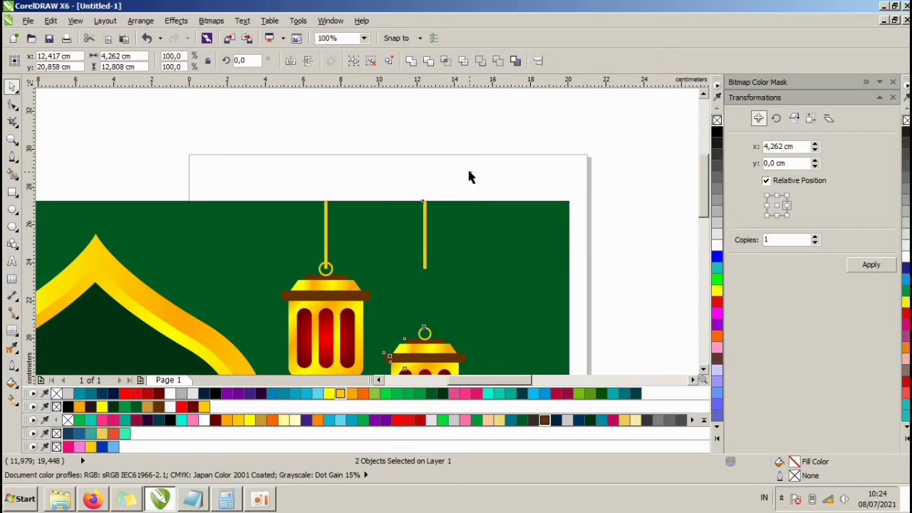
left_click(469, 177)
Step: Extend the copied cord downward to reach the smaller lantern's ring
left_click(425, 246)
left_click_drag(423, 268, 424, 332)
left_click(379, 151)
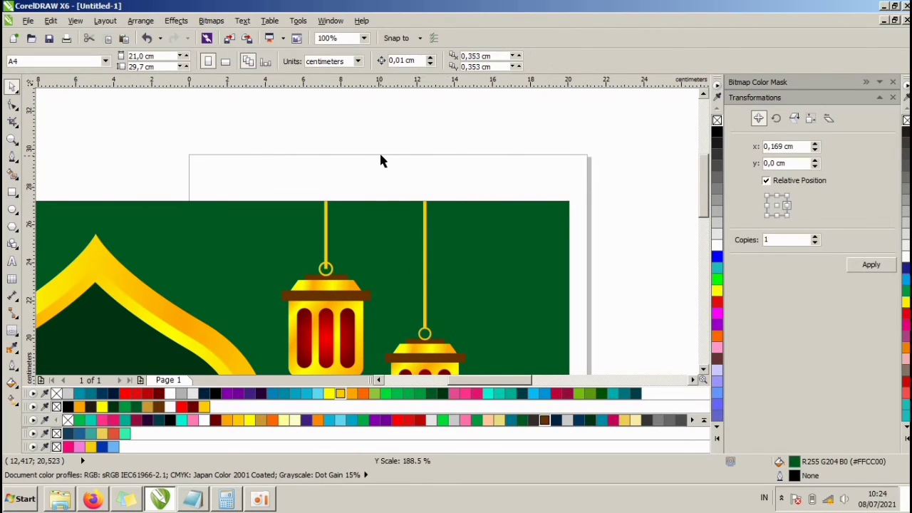
Step: Group both lanterns with their cords and place a horizontally mirrored copy on the left side of the banner
scroll(382, 143, "down", 1)
left_click_drag(308, 137, 439, 295)
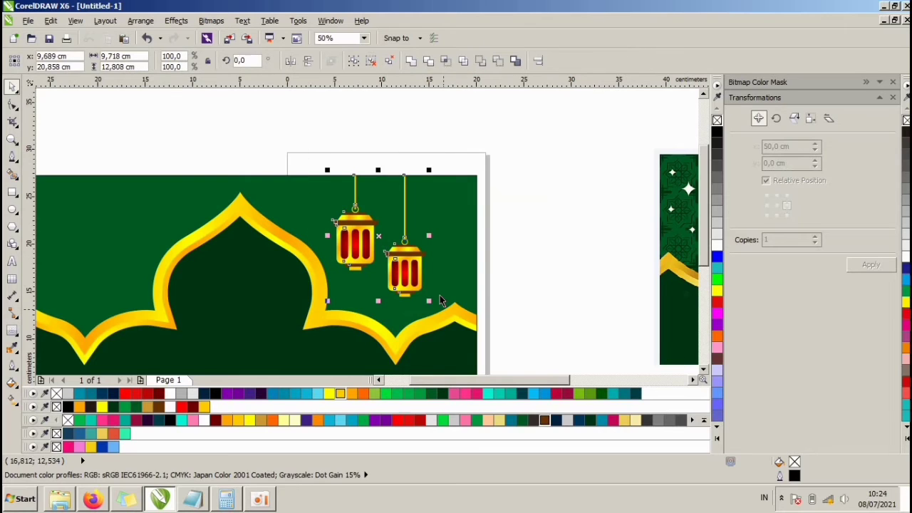
scroll(423, 243, "down", 1)
key("ctrl+g")
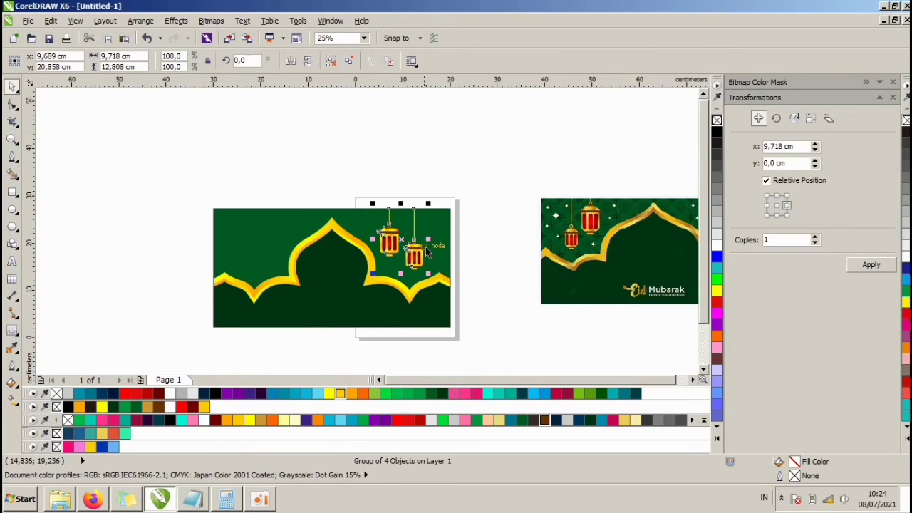
left_click_drag(428, 238, 276, 233)
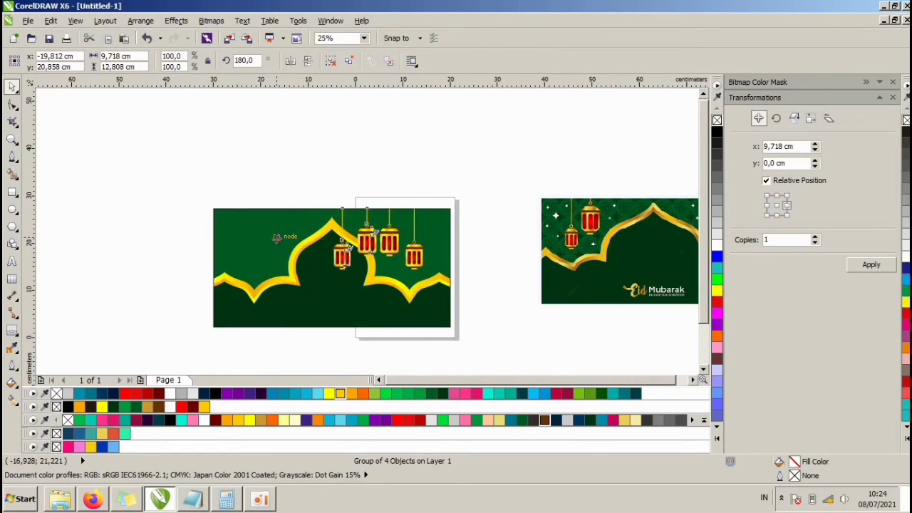
Step: Group the two lantern pairs together and center them horizontally on the green background
left_click(391, 244, "shift")
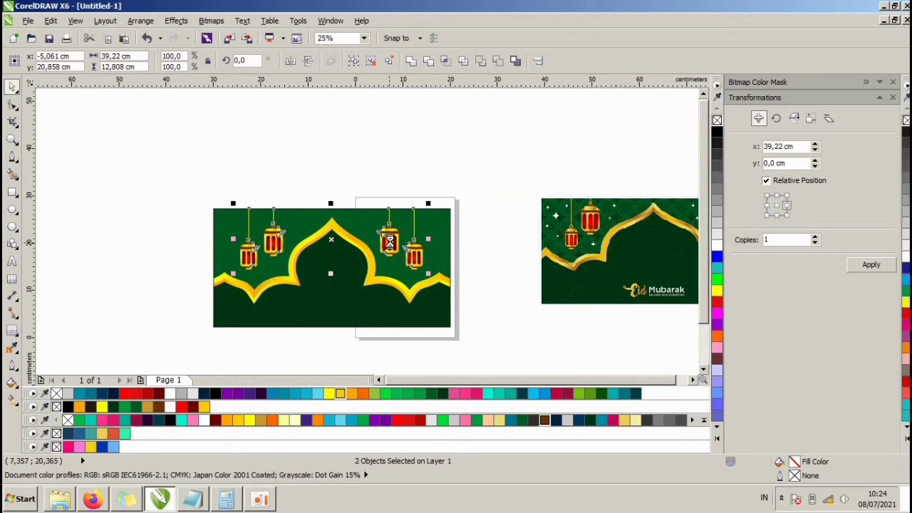
key("ctrl+g")
left_click(426, 229, "shift")
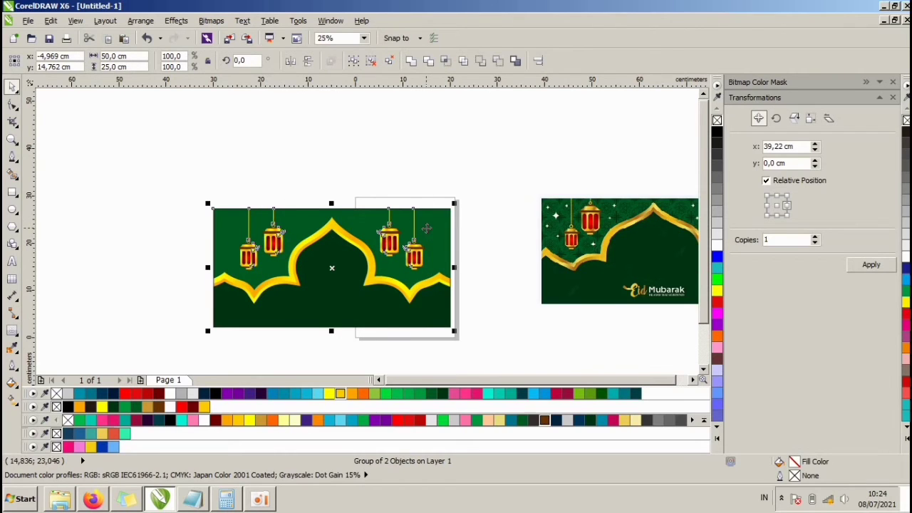
left_click(409, 163)
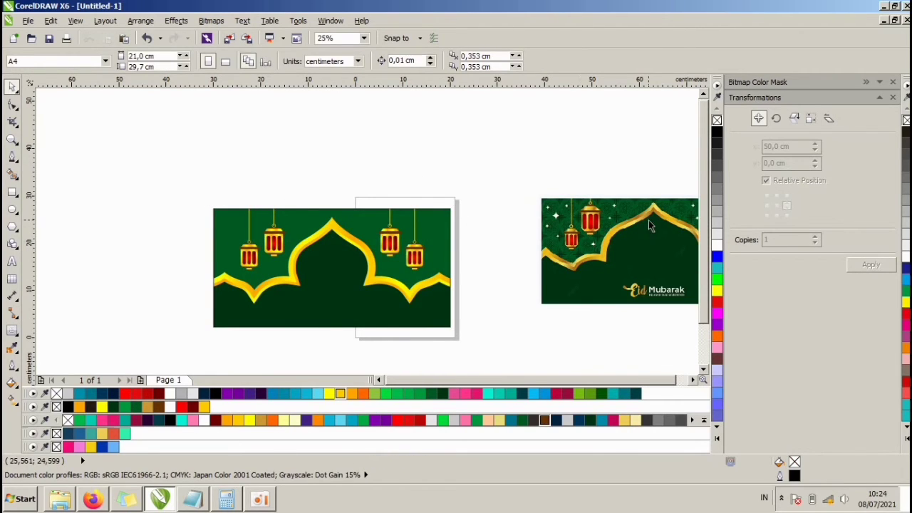
Step: Draw a square about 5,927 cm per side in the empty area above the banner and activate its rotation handles
scroll(648, 220, "up", 2)
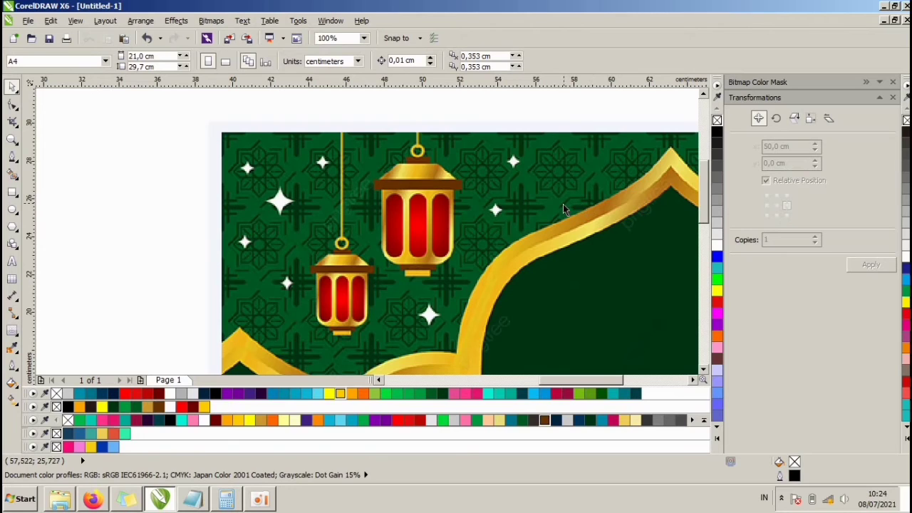
scroll(552, 211, "down", 2)
scroll(459, 207, "down", 1)
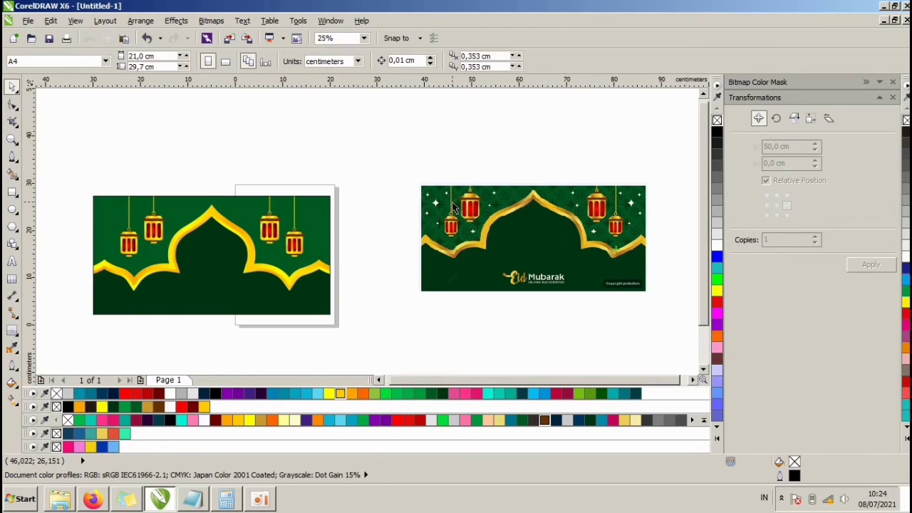
left_click(9, 192)
left_click_drag(267, 138, 300, 172)
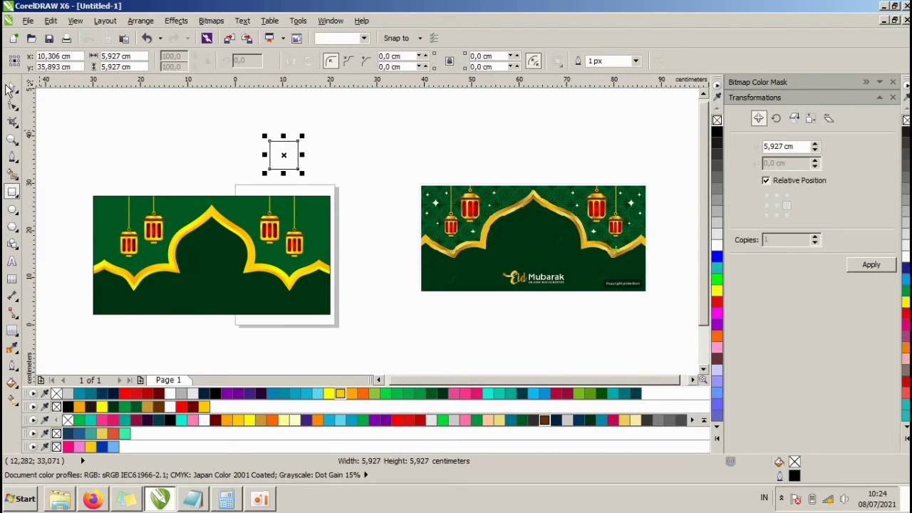
left_click(10, 87)
scroll(290, 132, "up", 1)
left_click(299, 146)
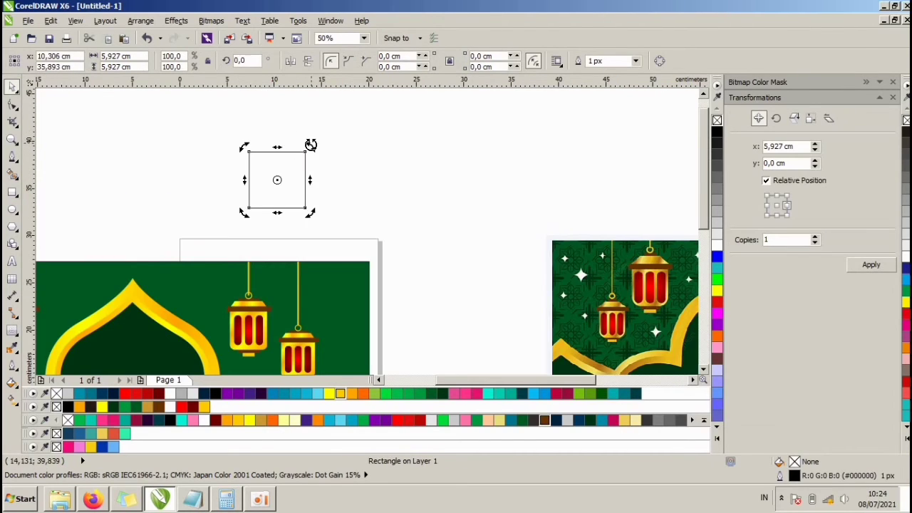
Step: Add a copy of the square rotated 45 degrees about its center and weld both squares into an eight-pointed star
left_click_drag(310, 145, 325, 188)
left_click(330, 153)
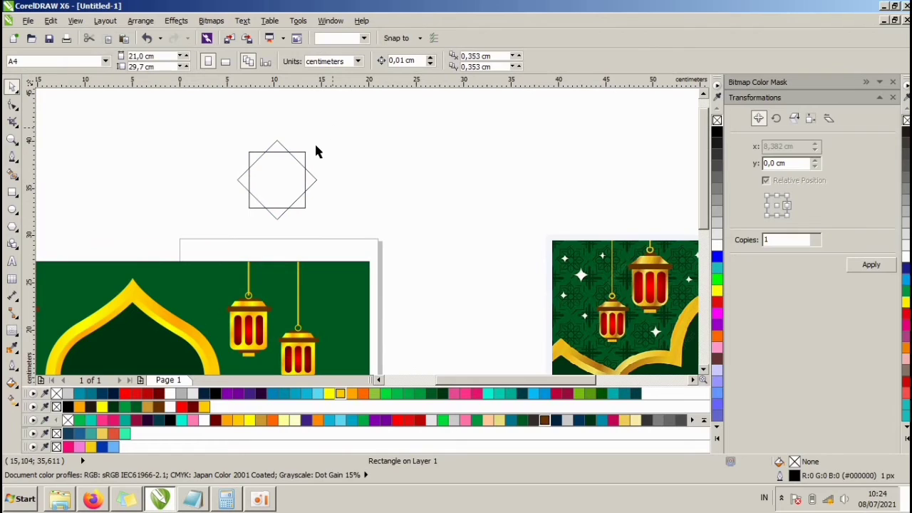
left_click_drag(322, 130, 210, 231)
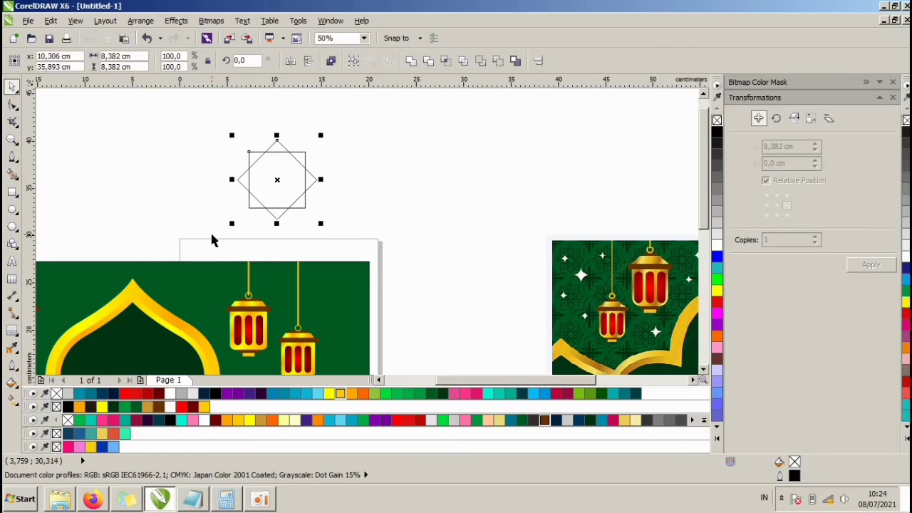
left_click(411, 63)
Step: Make a smaller concentric copy of the star and trim it out of the larger one to form a star-shaped ring
left_click_drag(322, 135, 311, 146)
left_click(305, 159, "shift")
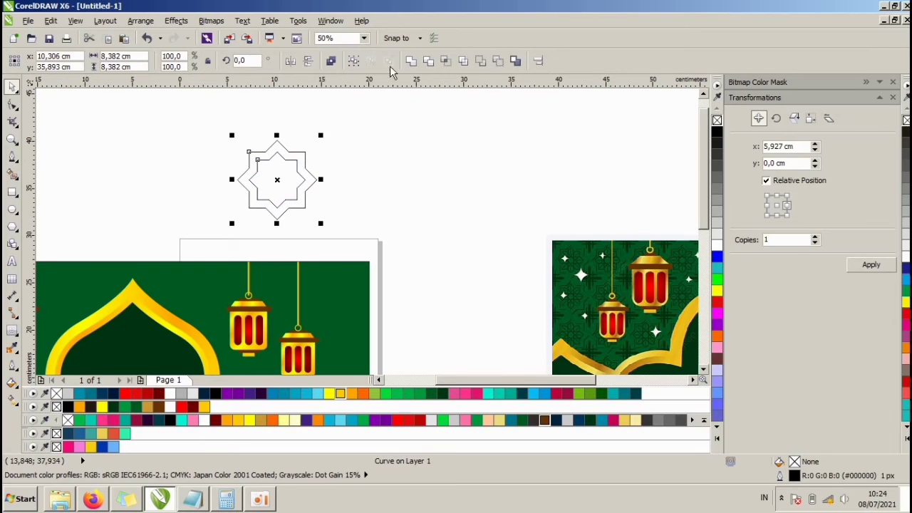
left_click(428, 62)
left_click(283, 178)
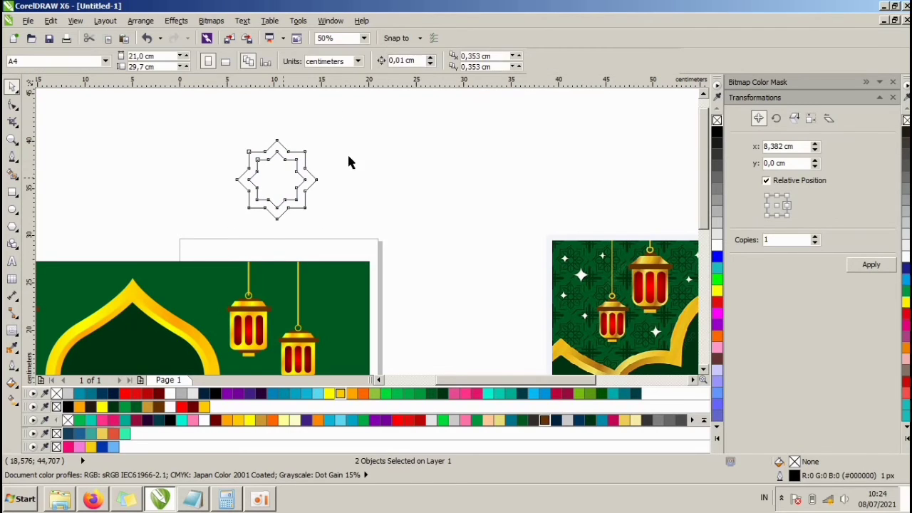
Step: Fill the star ring with dark green #005924 and remove its outline
left_click(312, 178)
left_click(428, 394)
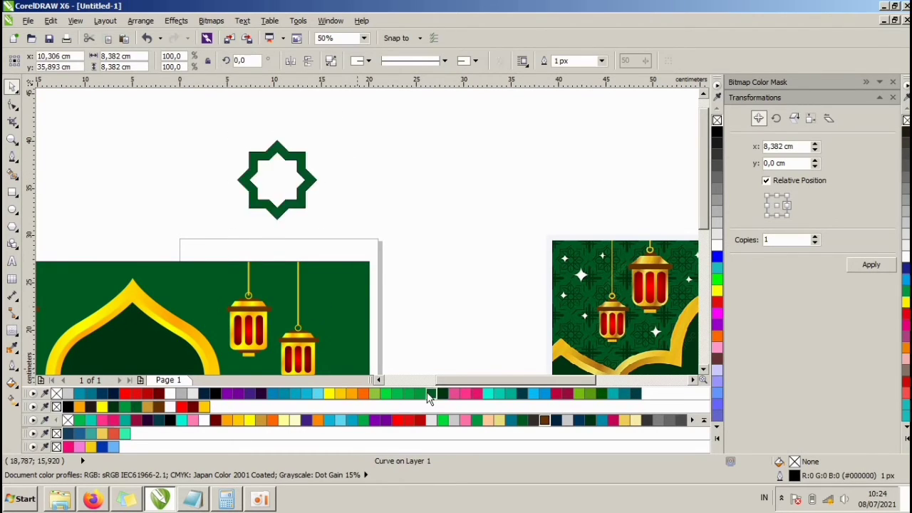
right_click(717, 120)
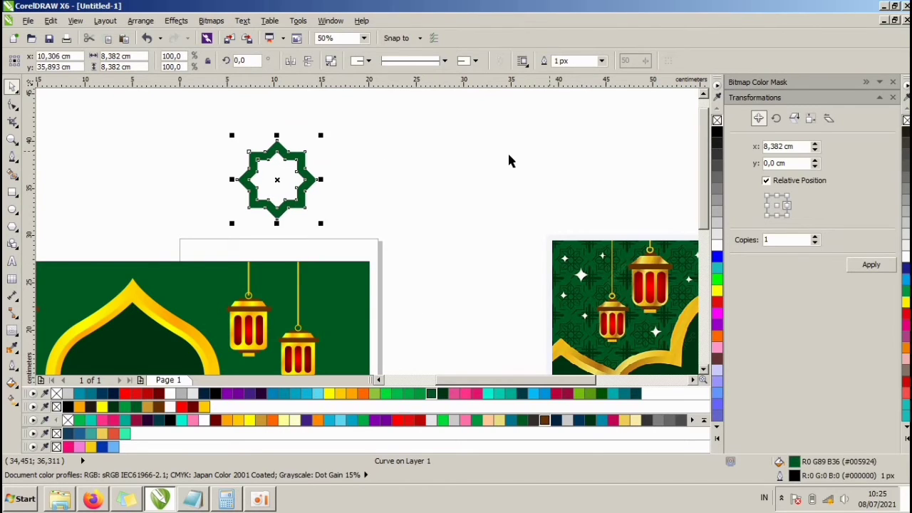
Step: Place a copy of the ring slightly down and to the right, fill it with #003314 and send it behind the original
scroll(301, 193, "up", 1)
left_click_drag(312, 203, 320, 202)
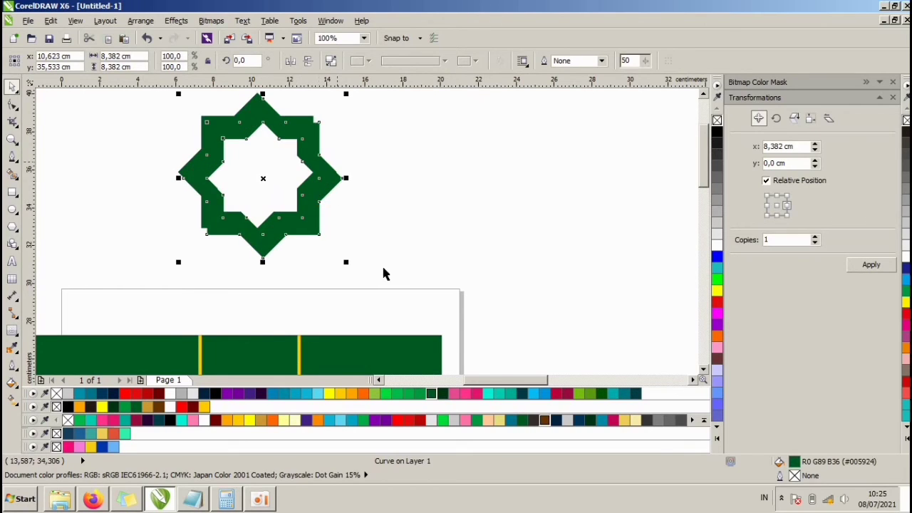
left_click(437, 396)
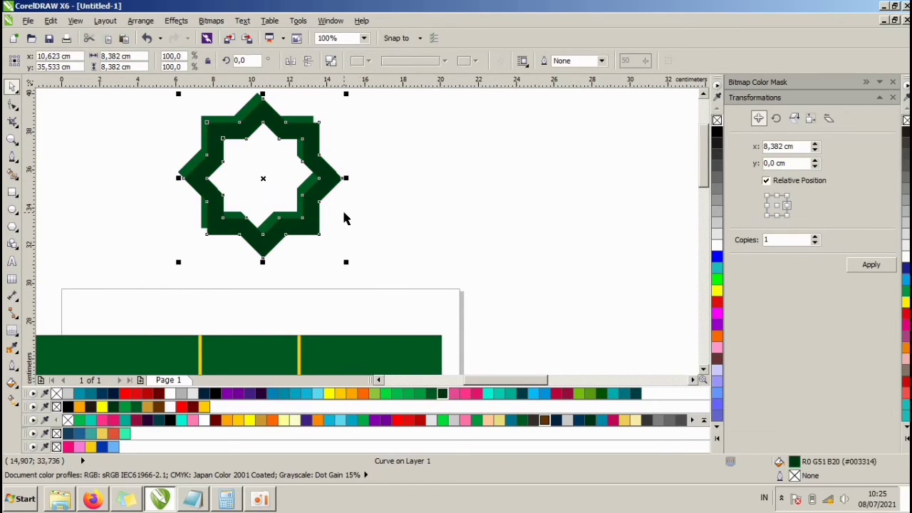
key("ctrl+Page_Down")
left_click(454, 179)
Step: Group both star rings, shrink the group to about 4,5 cm wide and place it just below the banner's lower-left corner
scroll(354, 187, "down", 1)
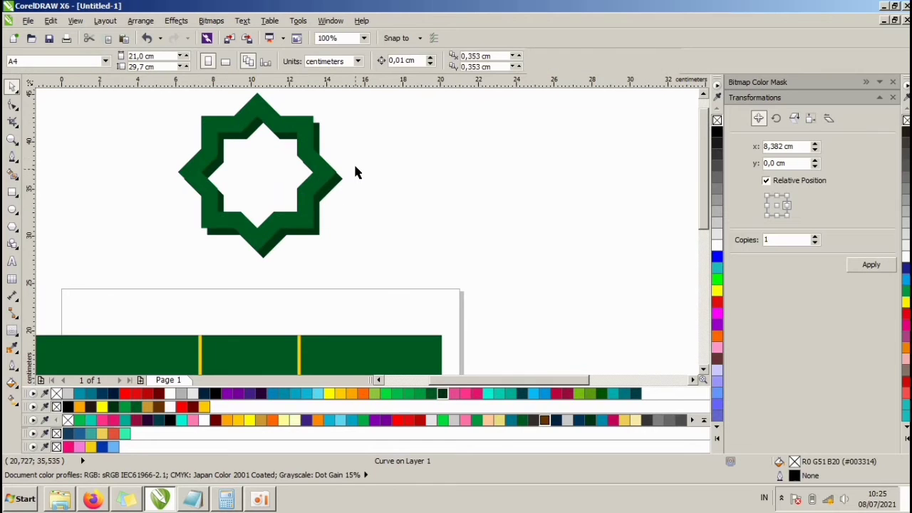
left_click_drag(366, 119, 252, 250)
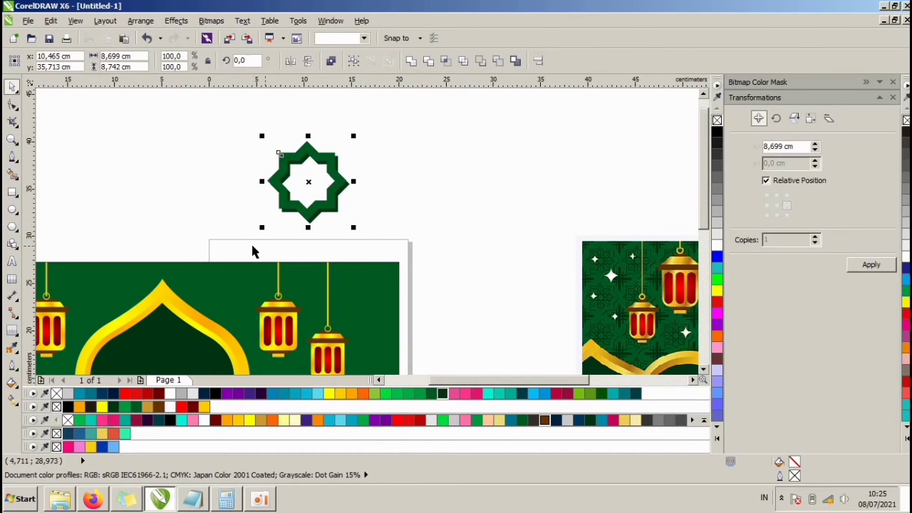
key("ctrl+g")
scroll(306, 180, "down", 1)
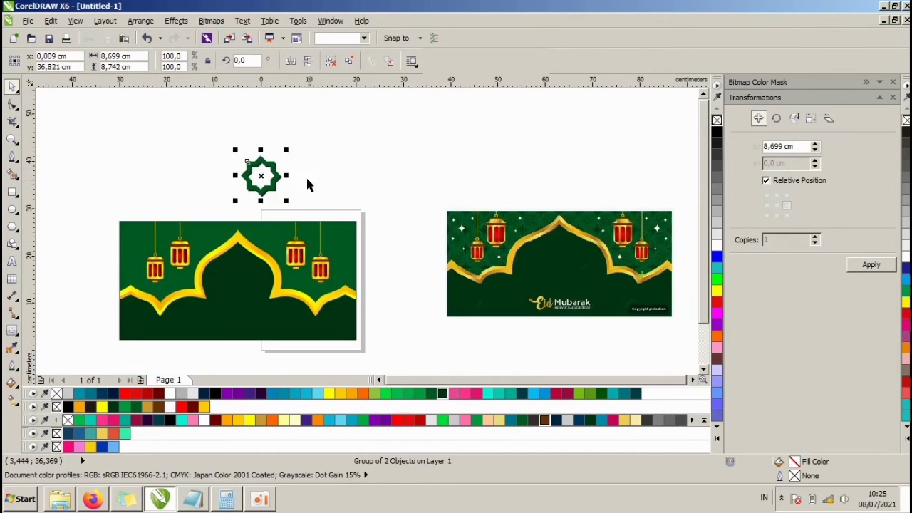
left_click_drag(285, 178, 247, 271)
scroll(242, 266, "up", 1)
left_click_drag(226, 235, 207, 197)
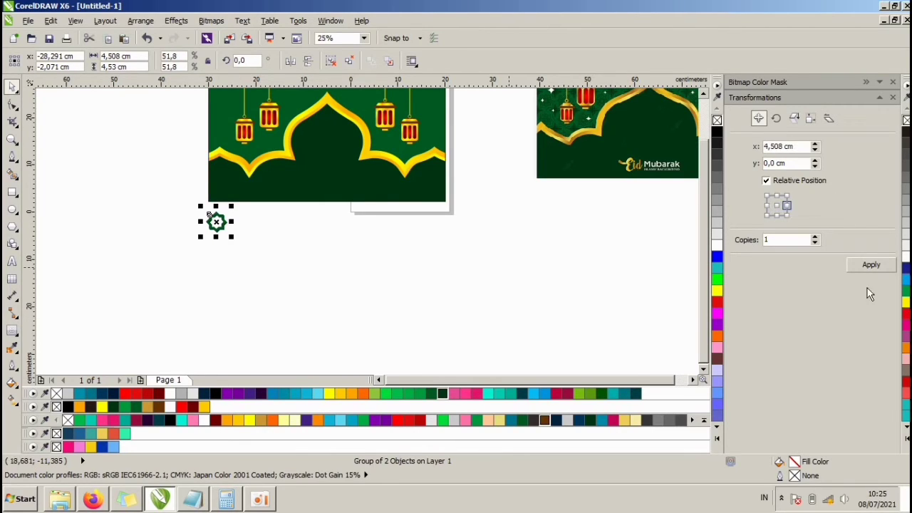
Step: Repeat the star to the right at 4,508 cm spacing until the row holds twelve stars
left_click(867, 265)
left_click(867, 266)
left_click(867, 266)
left_click(867, 265)
left_click(868, 266)
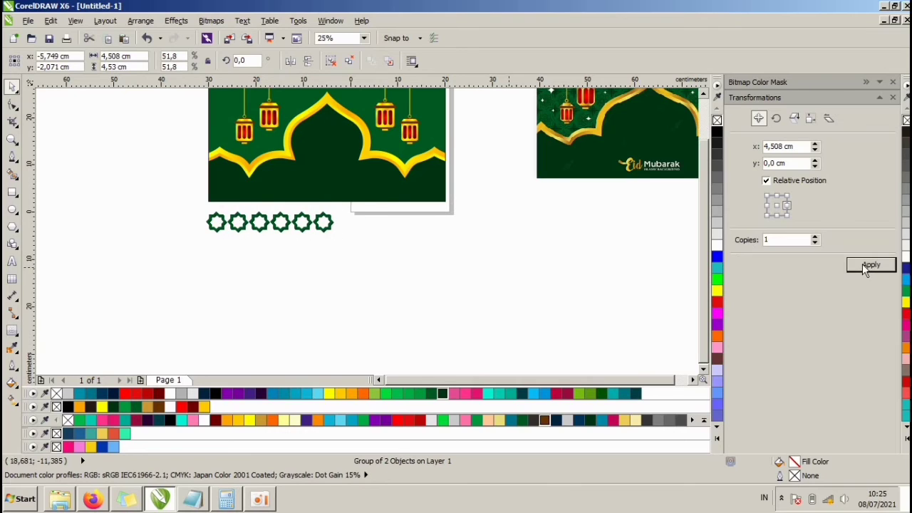
left_click(868, 266)
left_click(868, 266)
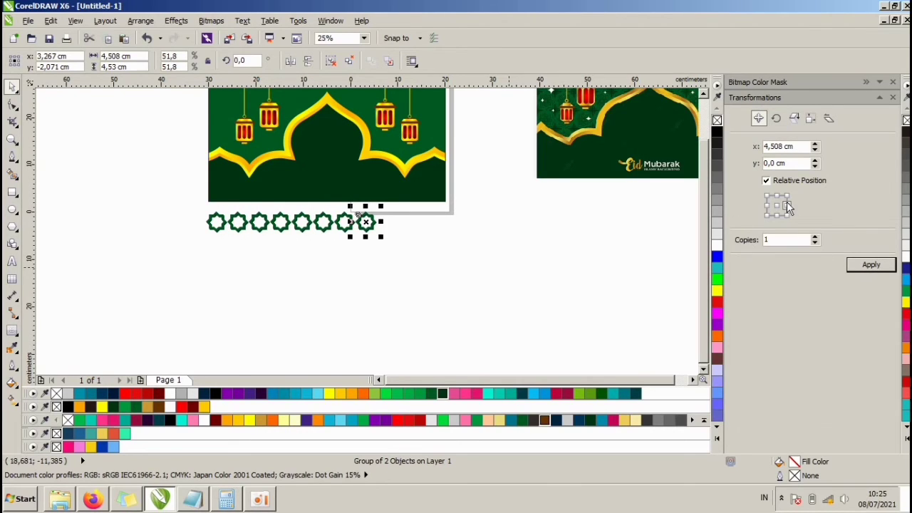
left_click(867, 265)
left_click(868, 265)
left_click(868, 266)
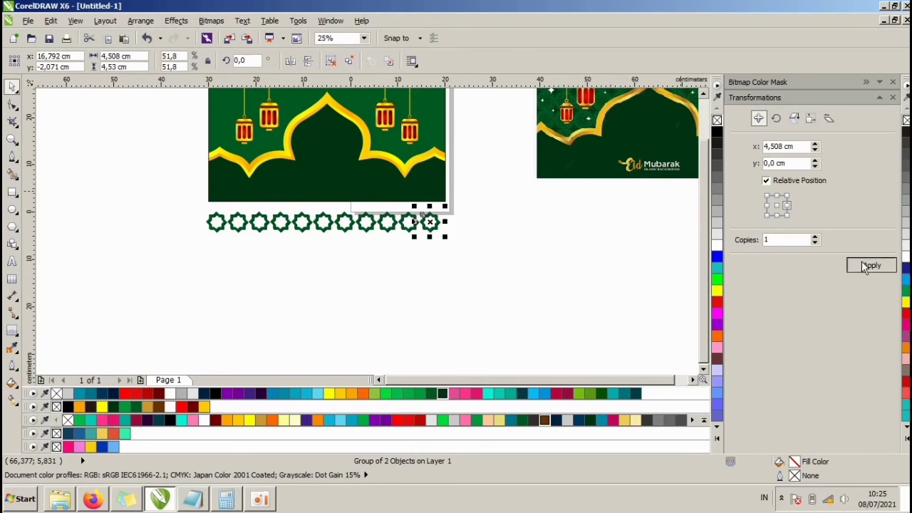
left_click(868, 265)
left_click_drag(480, 250, 161, 187)
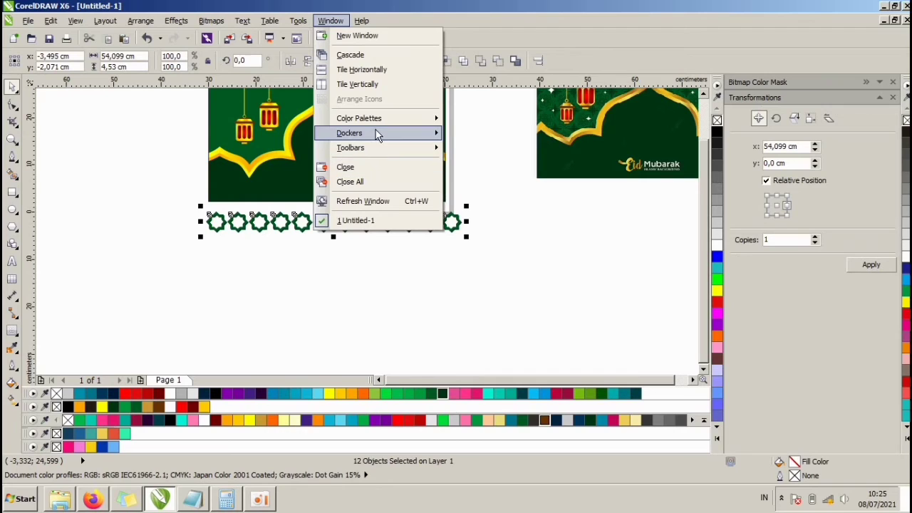
mouse_move(378, 133)
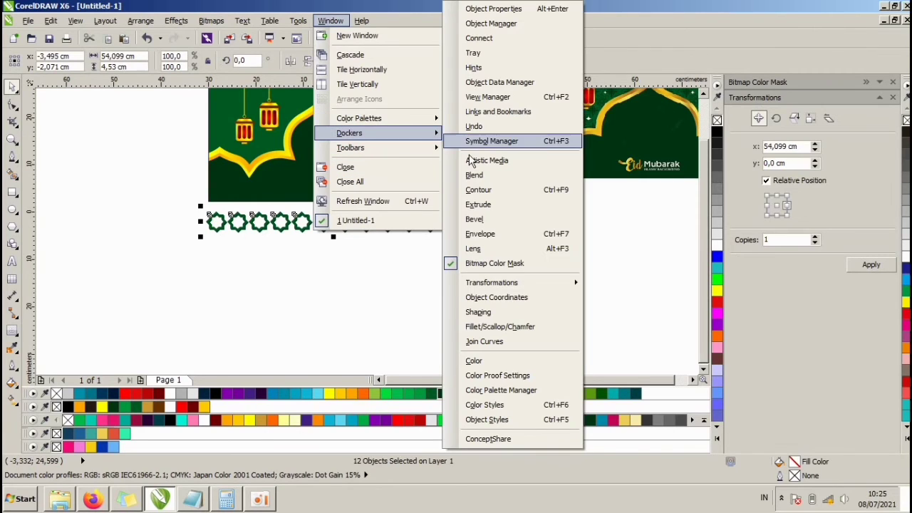
mouse_move(497, 285)
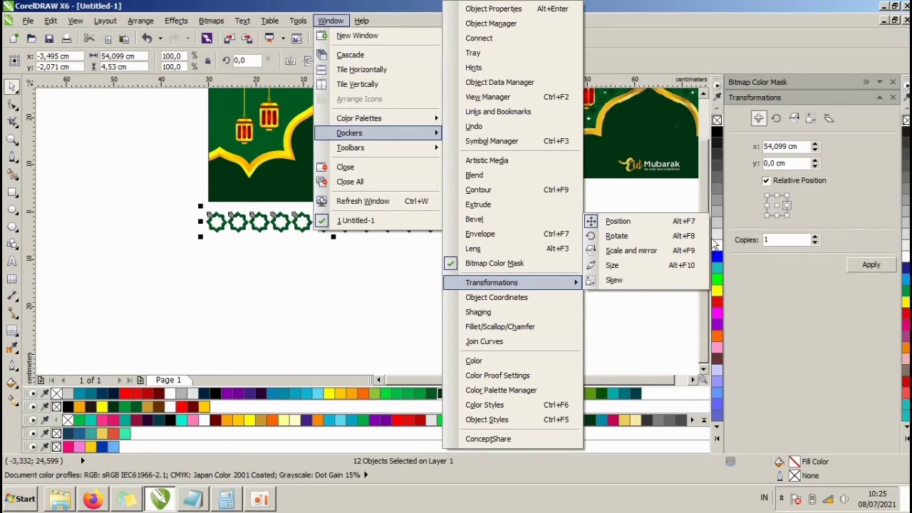
left_click(330, 277)
Step: Copy the whole star row downward in vertical offsets of -4,53 cm until the pattern has seven rows
left_click_drag(513, 260, 162, 207)
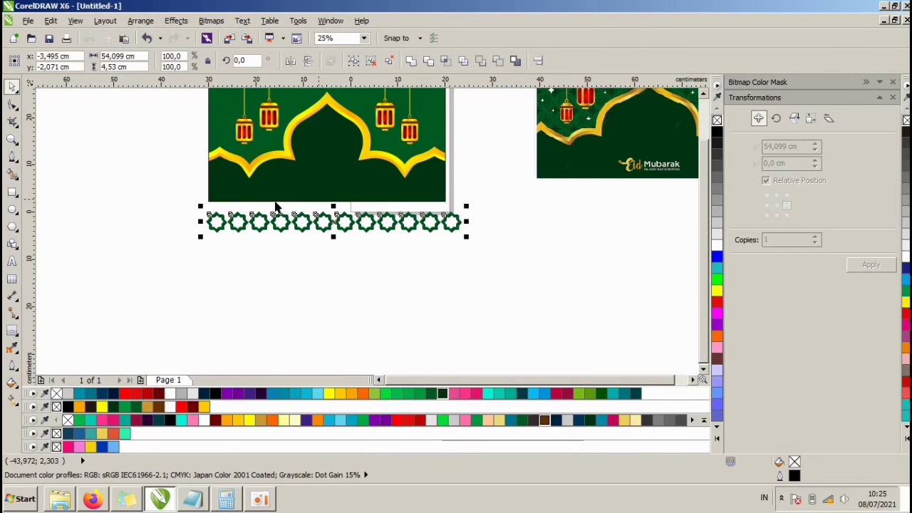
left_click(776, 215)
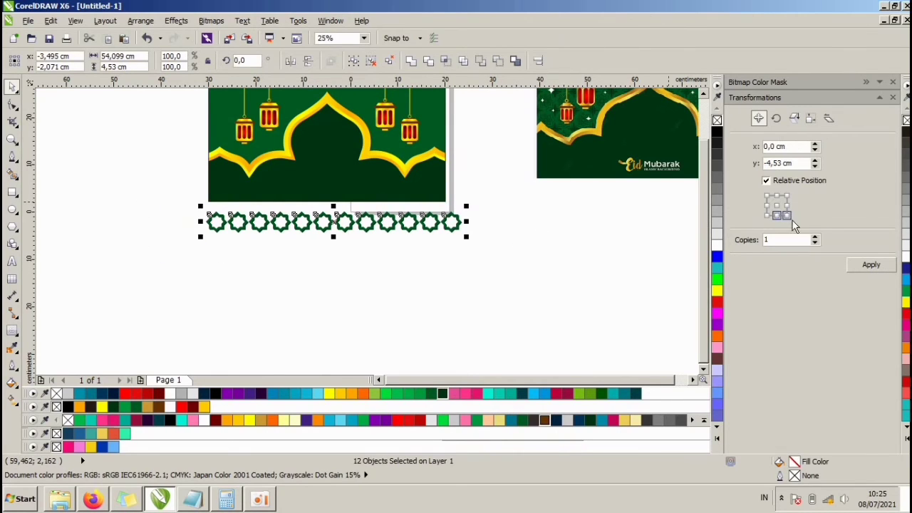
left_click(870, 265)
left_click(870, 265)
left_click(869, 265)
left_click(870, 265)
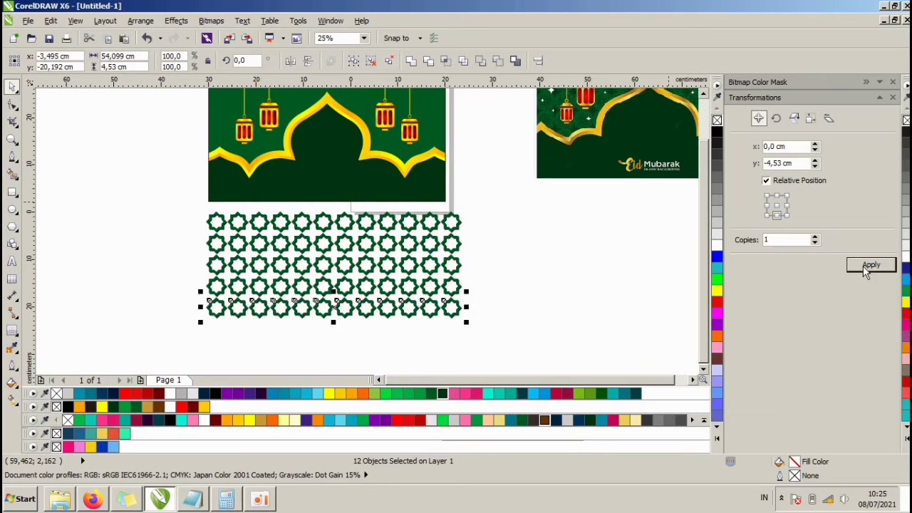
left_click(866, 267)
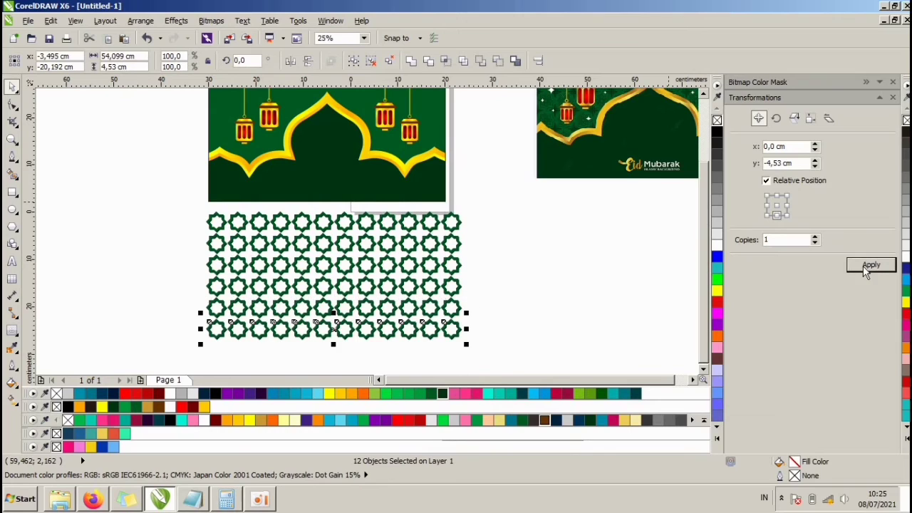
left_click(786, 207)
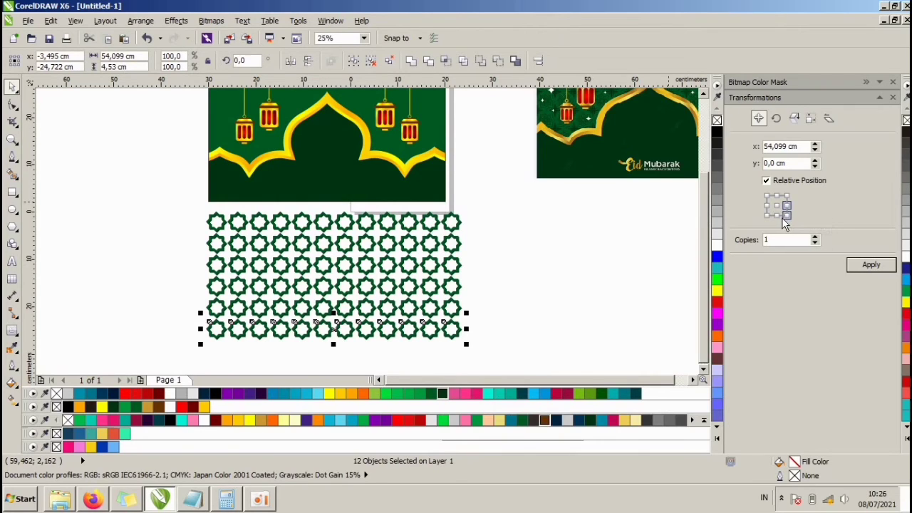
left_click(776, 216)
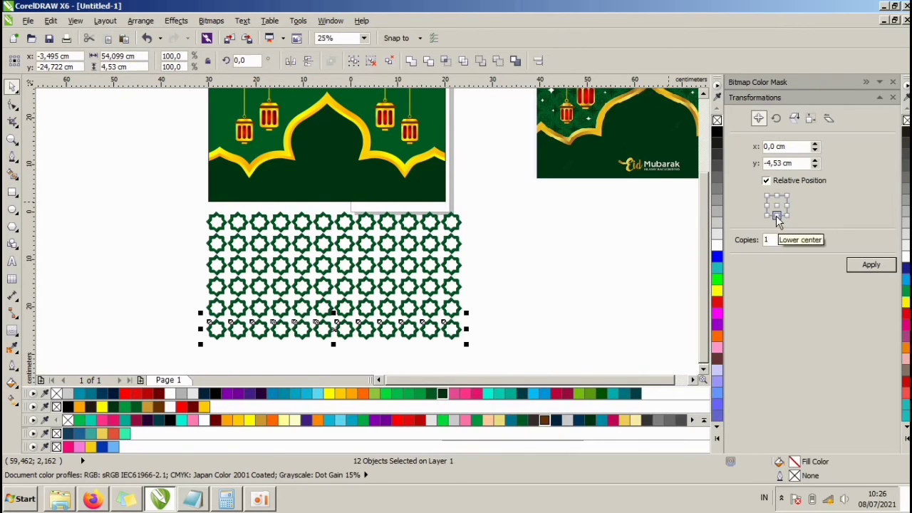
left_click(870, 264)
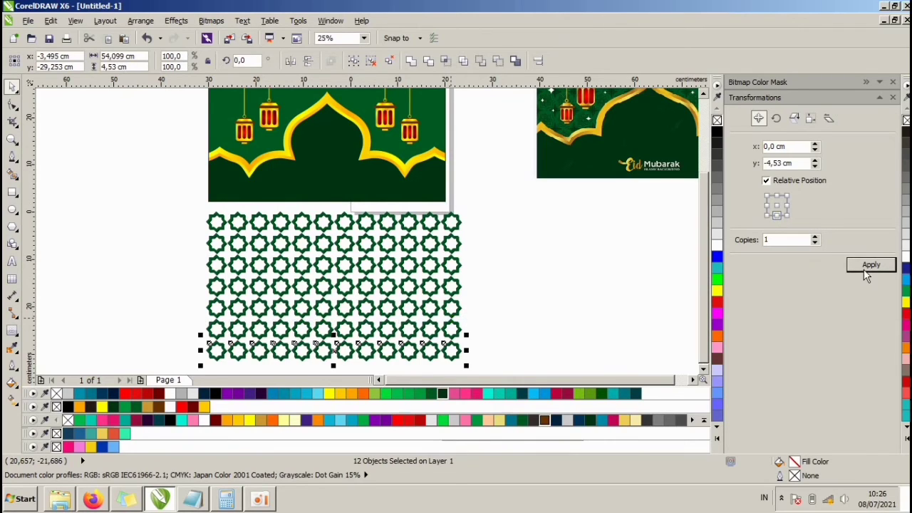
Step: Group all the stars of the seven-row pattern into one object
left_click(566, 277)
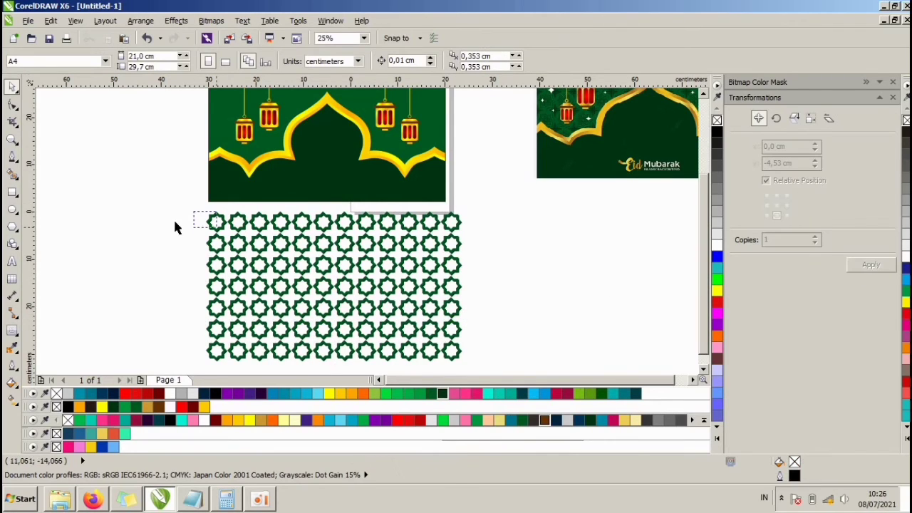
left_click_drag(171, 197, 474, 349)
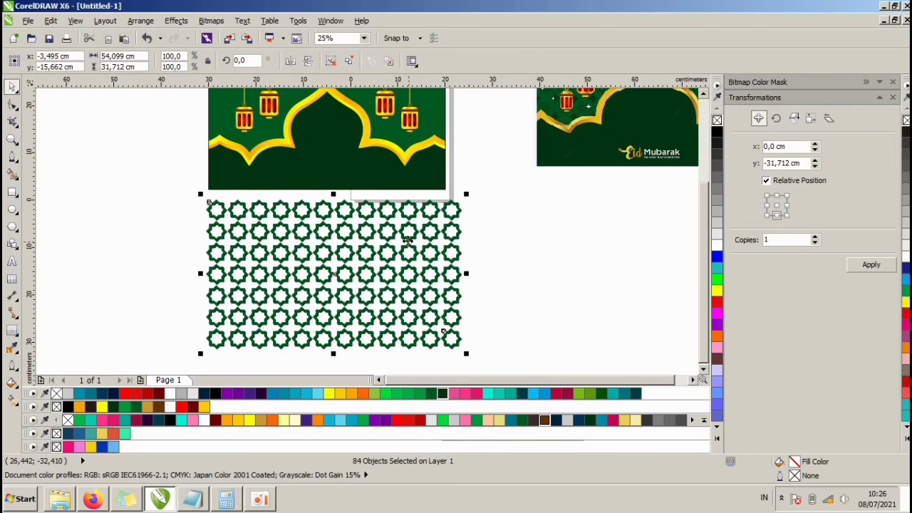
key("ctrl+g")
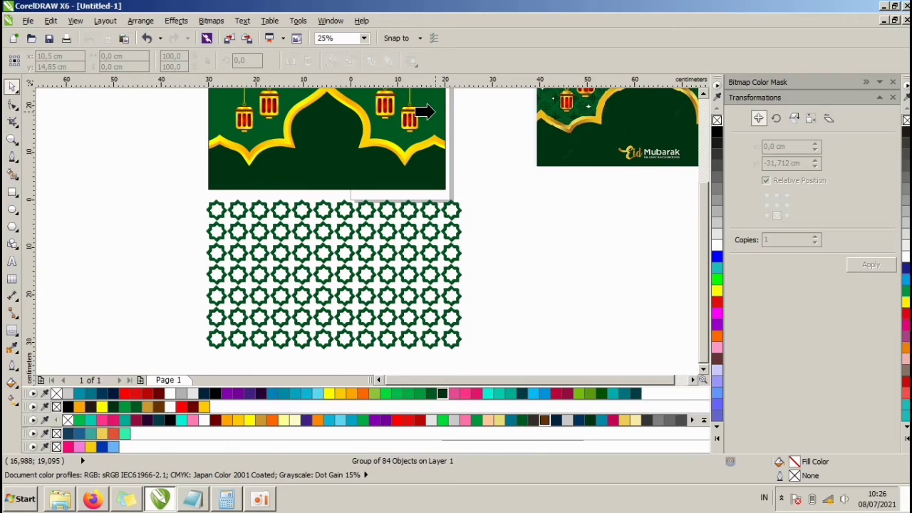
key("Escape")
left_click(176, 21)
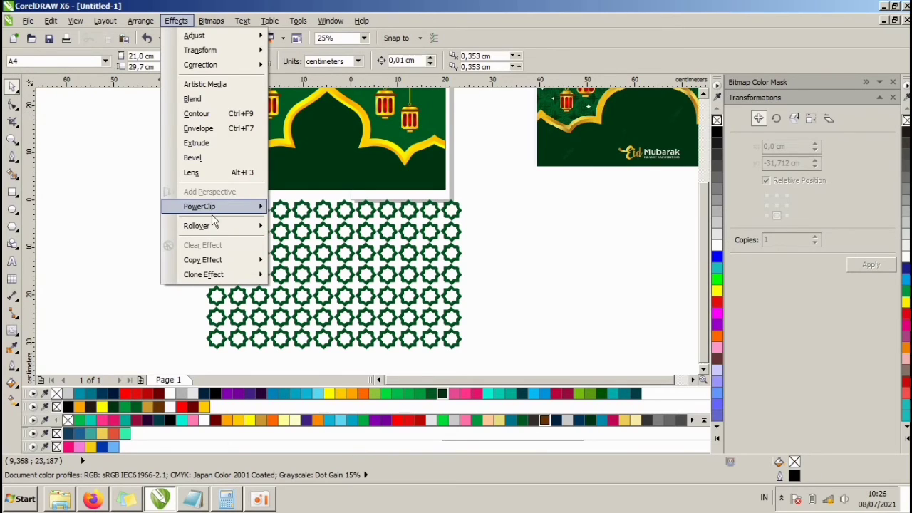
mouse_move(214, 207)
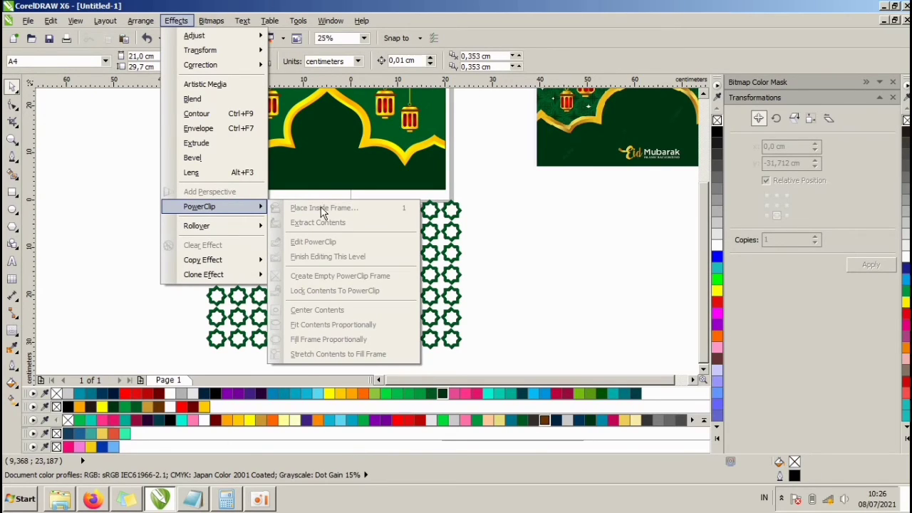
left_click(509, 241)
Step: PowerClip the grouped star pattern inside the banner's 50 by 25 cm green background rectangle
left_click(429, 240)
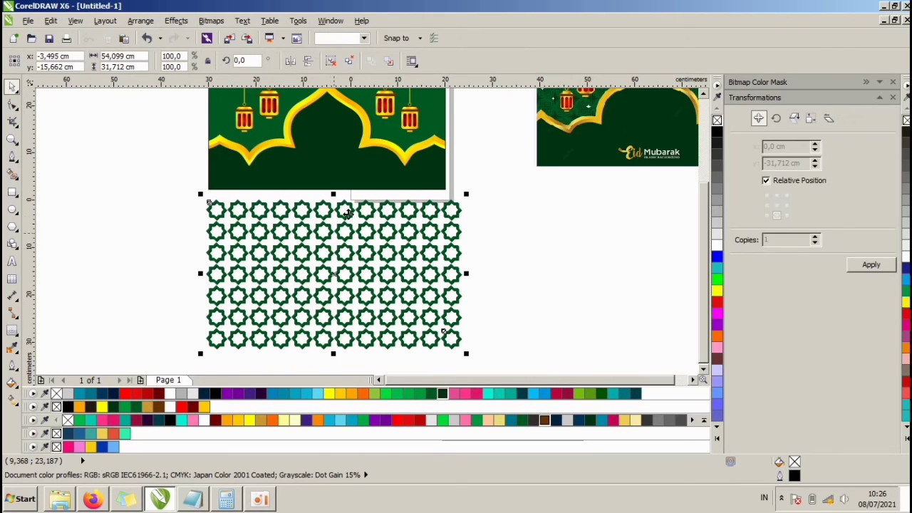
left_click(176, 20)
mouse_move(199, 208)
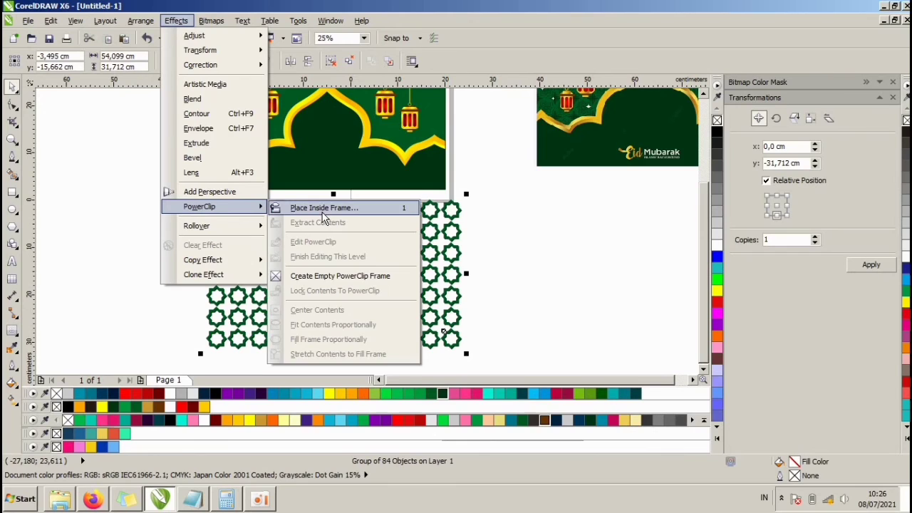
left_click(340, 207)
left_click(427, 103)
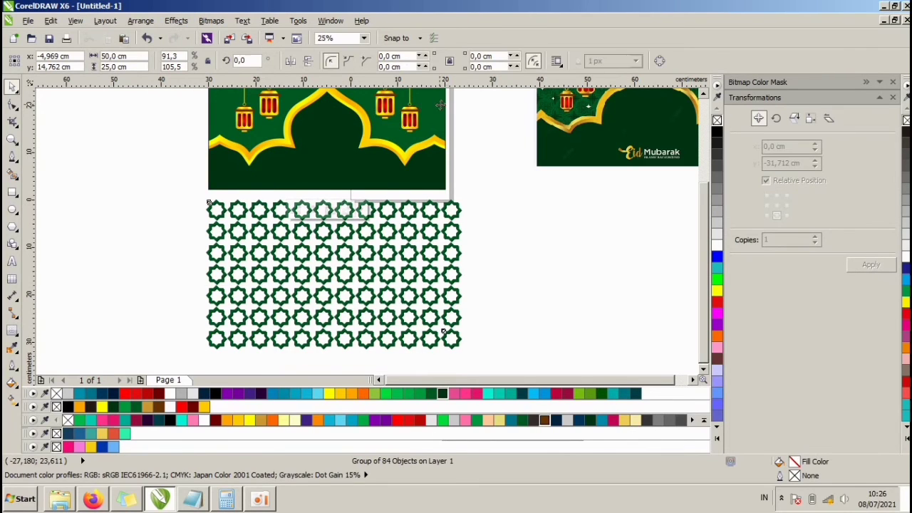
left_click(450, 163)
left_click(435, 149)
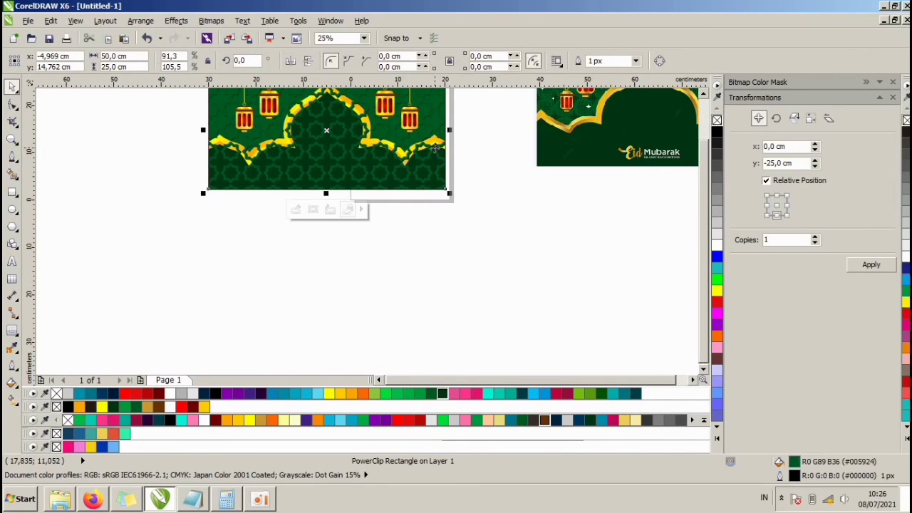
left_click(429, 214)
scroll(429, 213, "down", 2)
scroll(283, 160, "up", 2)
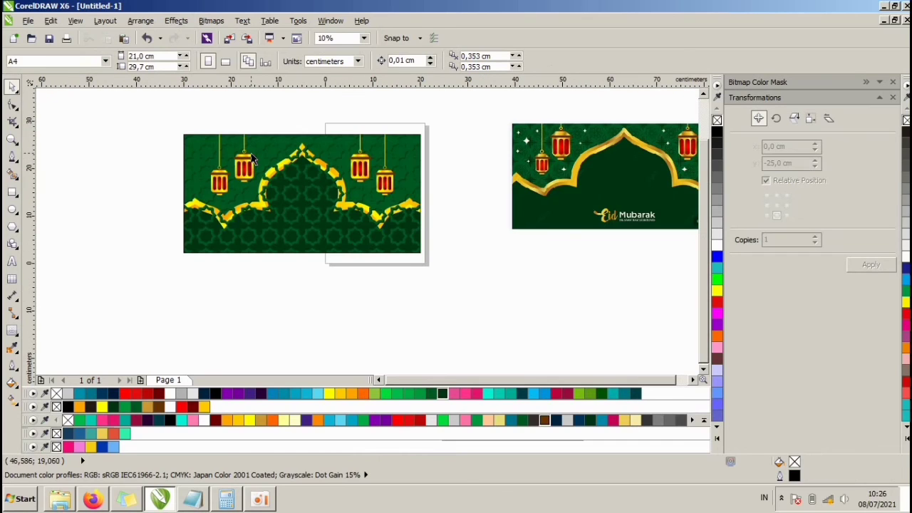
Step: Edit the green background's PowerClip contents to send the grouped star pattern behind the gold-bordered arch, and finish editing the contents
left_click(286, 175)
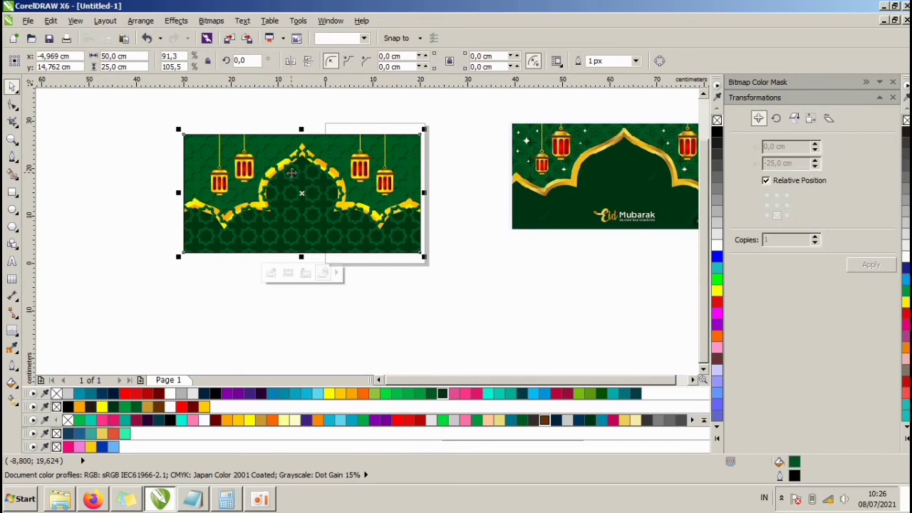
left_click(305, 181, "ctrl")
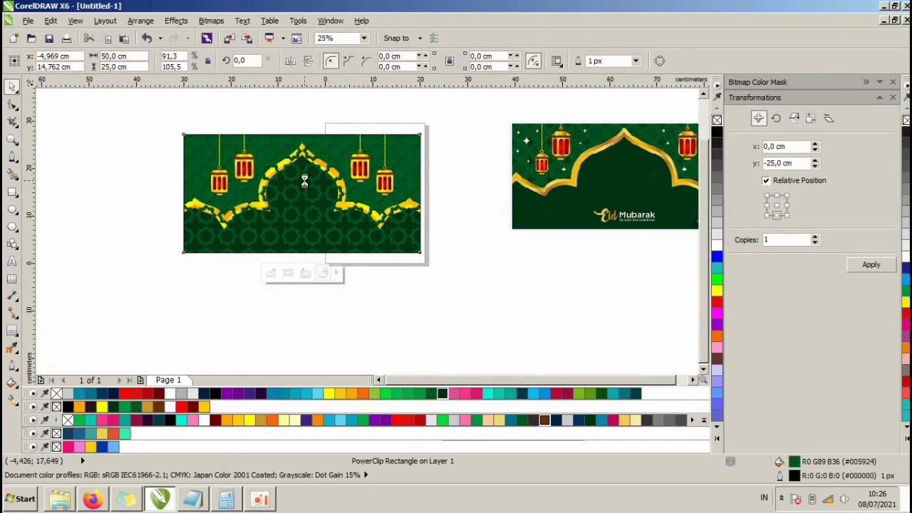
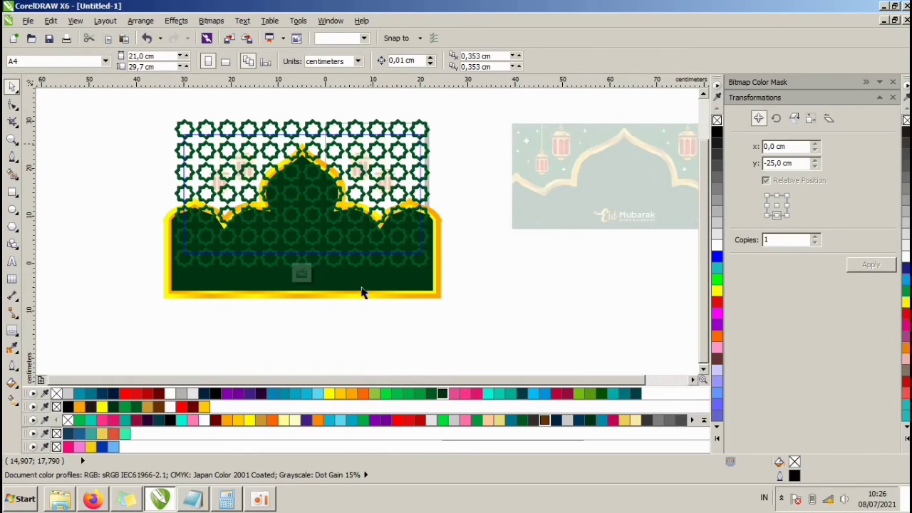
left_click(409, 158)
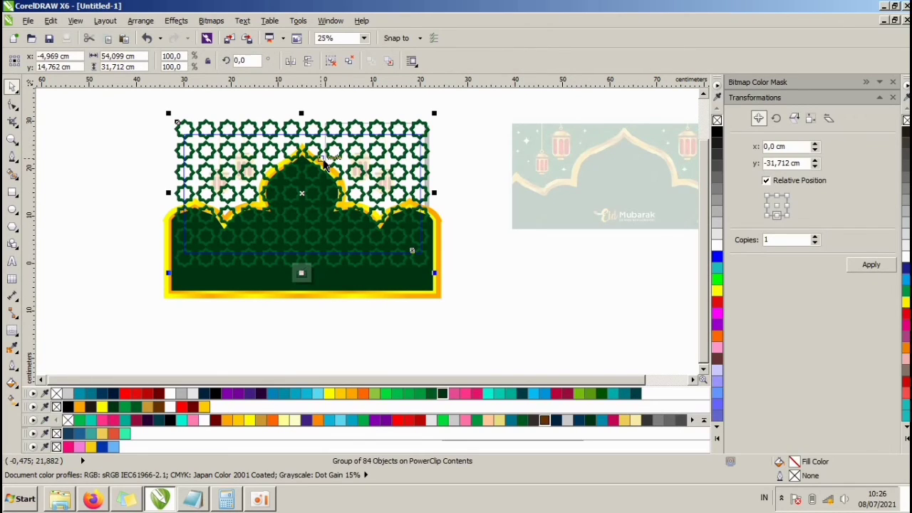
left_click(322, 159)
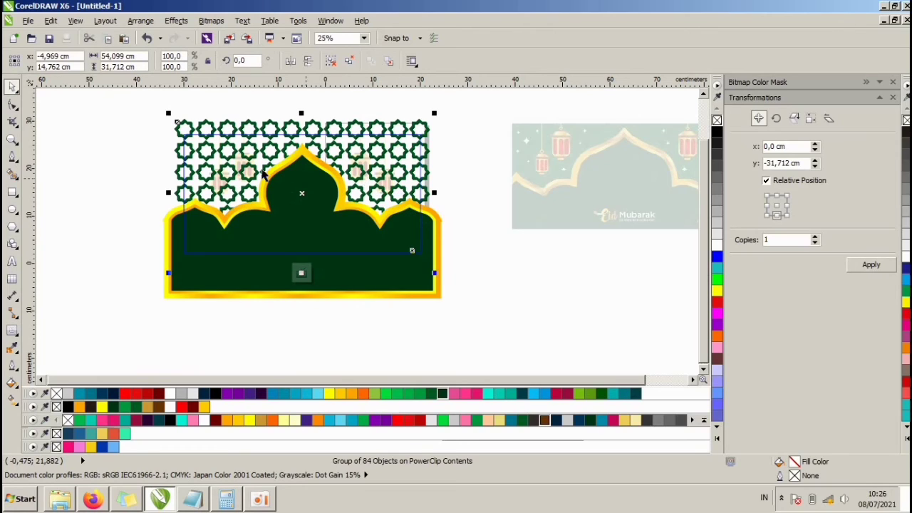
left_click(468, 240, "ctrl")
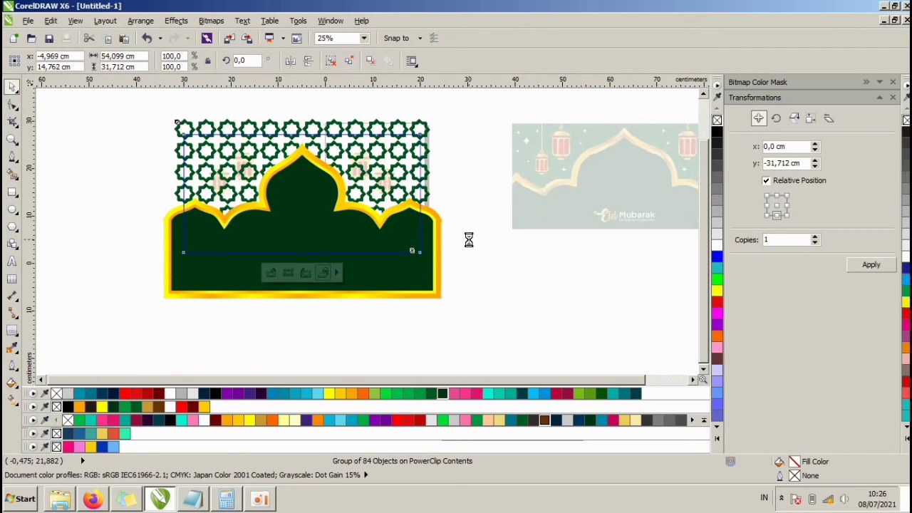
left_click(473, 256)
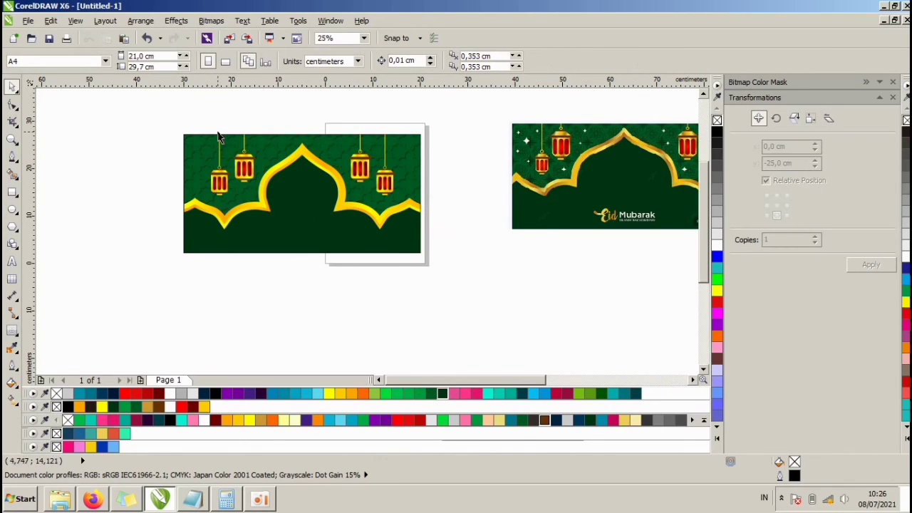
Step: Draw a square about 1,7 cm wide in the banner's green area, beside the leftmost lantern
scroll(218, 132, "up", 1)
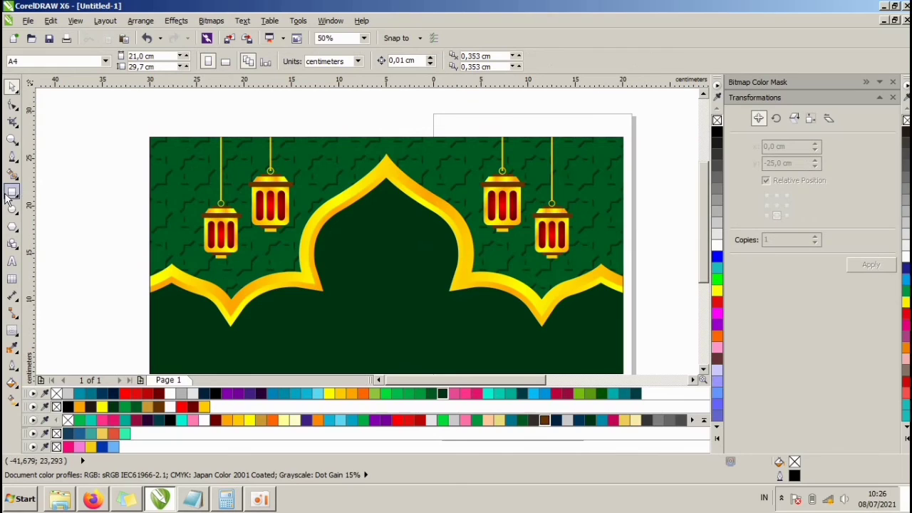
scroll(254, 190, "down", 1)
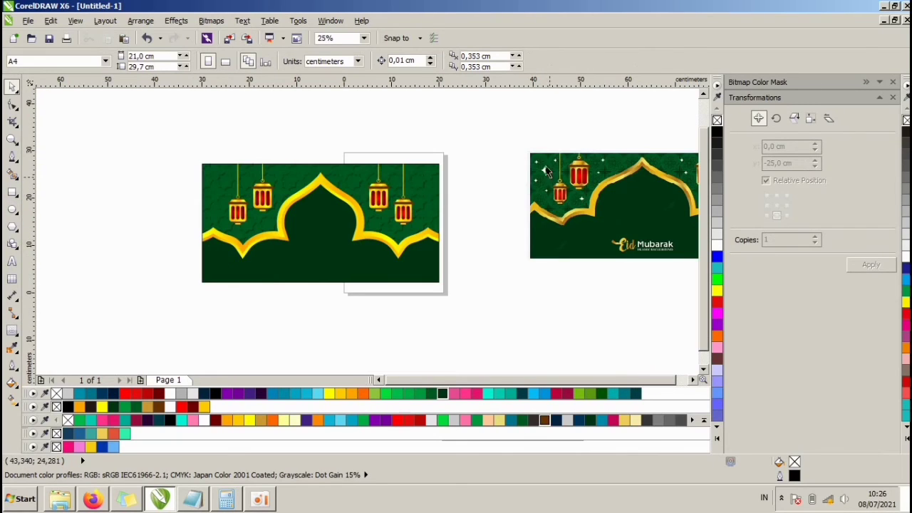
scroll(268, 155, "up", 1)
left_click(12, 192)
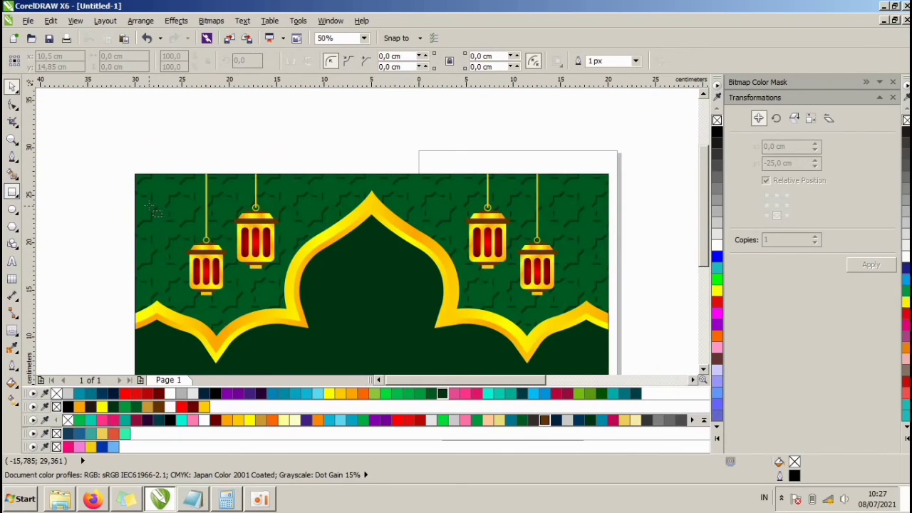
left_click_drag(143, 199, 168, 223)
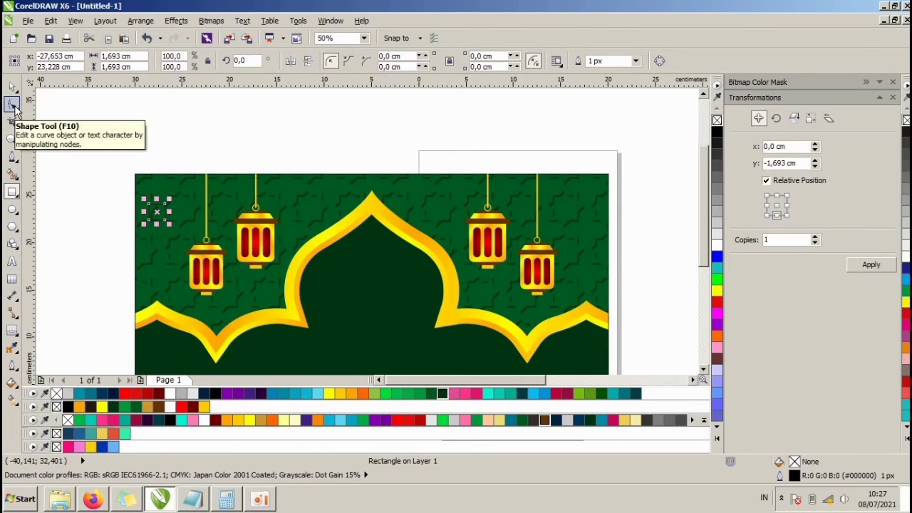
Step: Round the square's corners to 0,847 cm and change them to scalloped corners to form a four-pointed sparkle
left_click(13, 106)
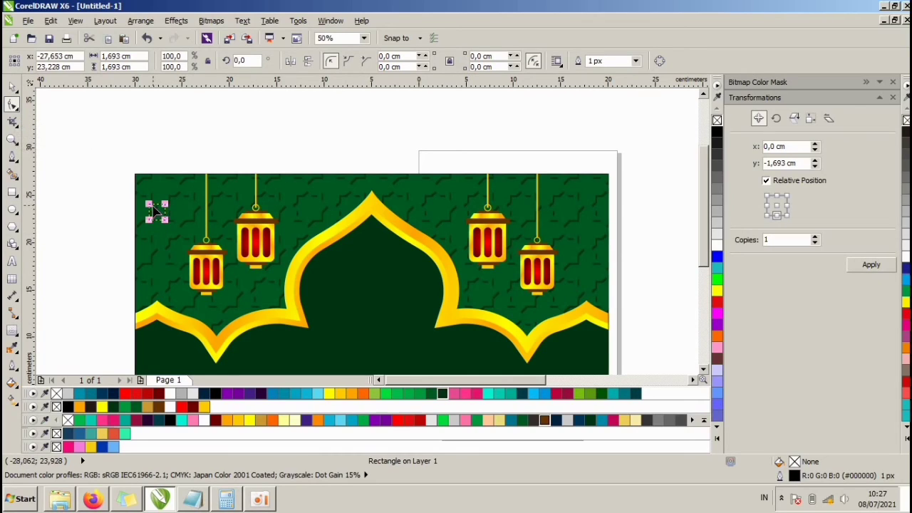
left_click_drag(151, 206, 172, 221)
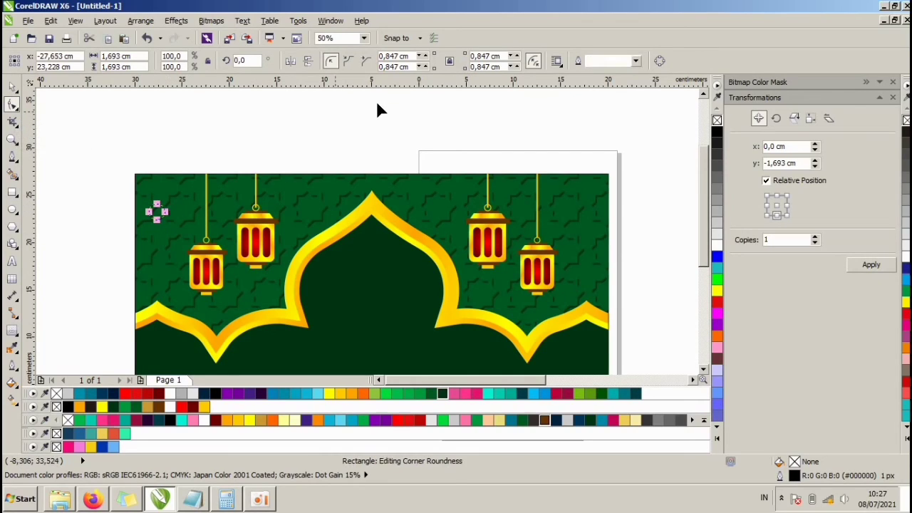
scroll(155, 211, "up", 2)
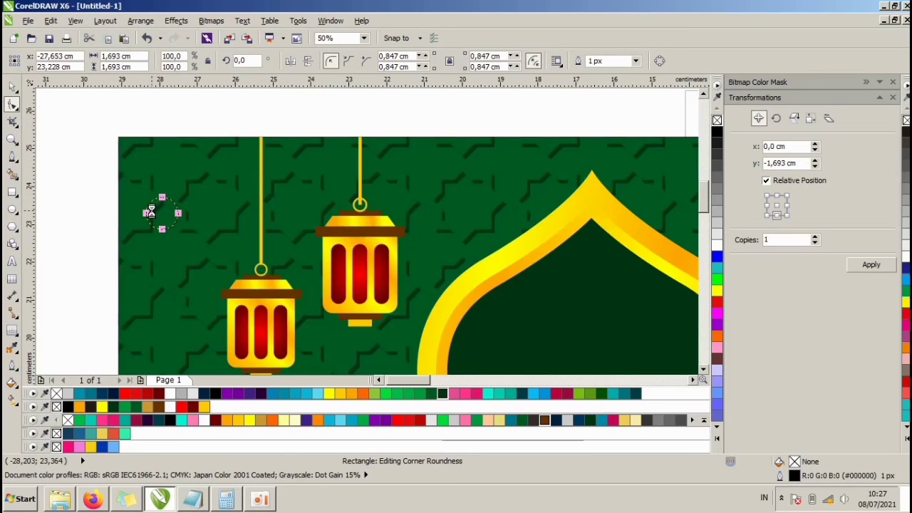
scroll(170, 193, "down", 1)
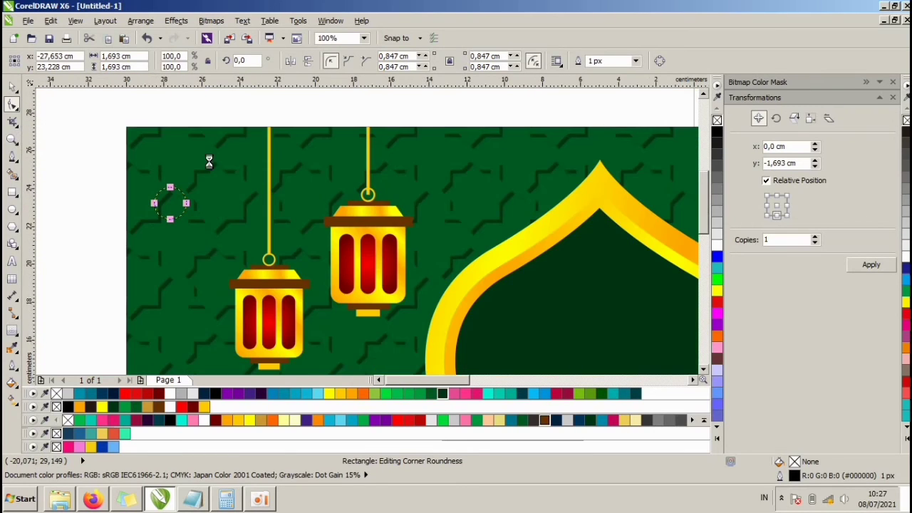
left_click(349, 62)
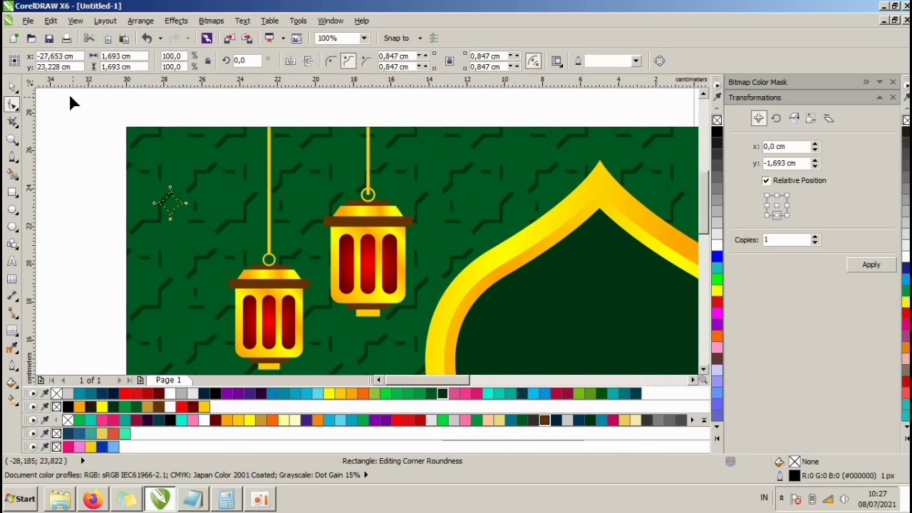
Step: Fill the four-pointed sparkle with white and remove its outline
left_click(11, 86)
left_click(716, 243)
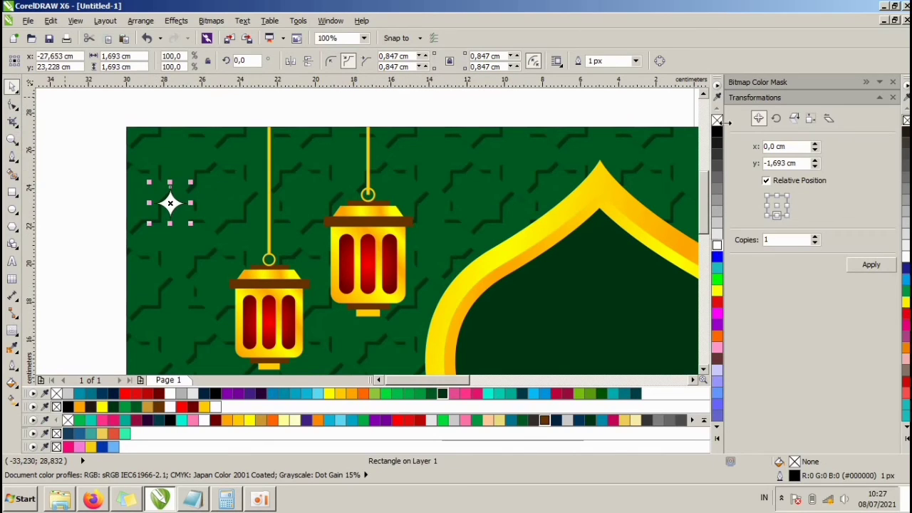
right_click(717, 120)
key("Escape")
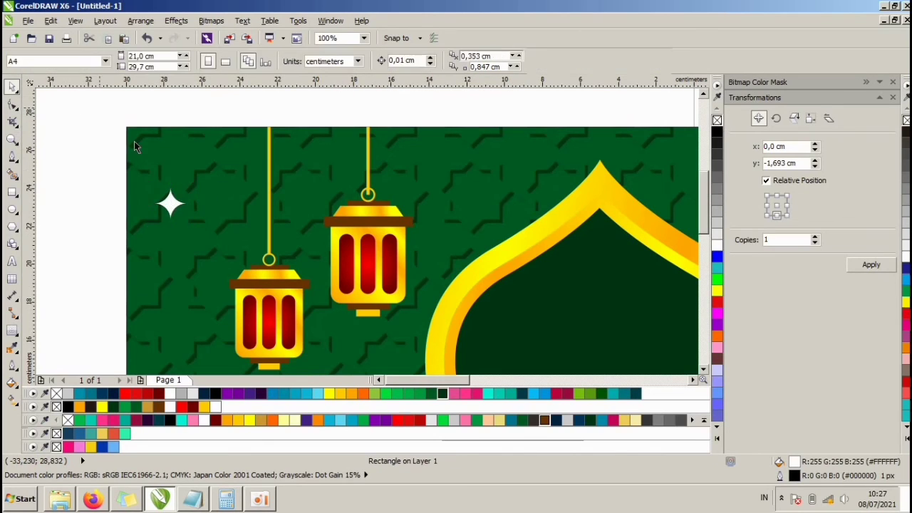
Step: Make a 50% copy of the sparkle and place three such small copies around the two left lanterns
scroll(171, 187, "down", 2)
left_click_drag(172, 185, 202, 192)
left_click_drag(202, 193, 241, 169)
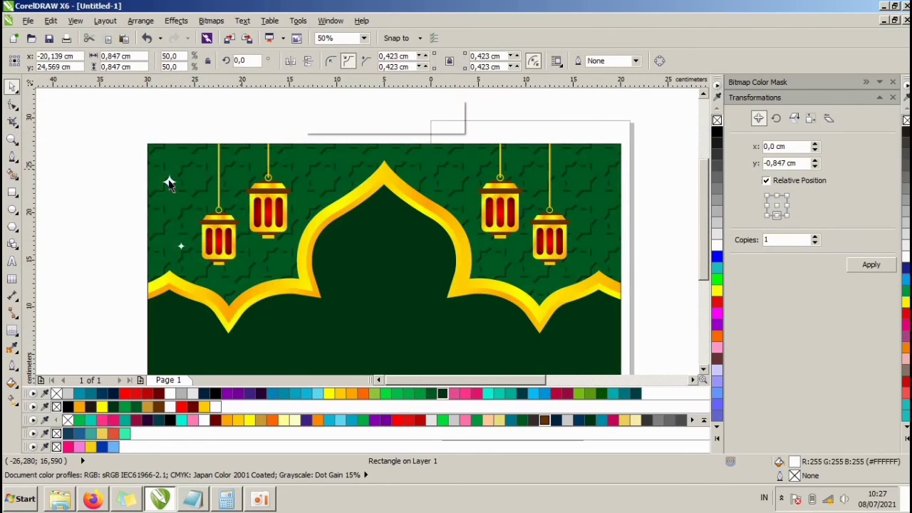
Step: Place two full-size copies of the sparkle between the left lanterns and the arch peak
left_click_drag(170, 181, 313, 183)
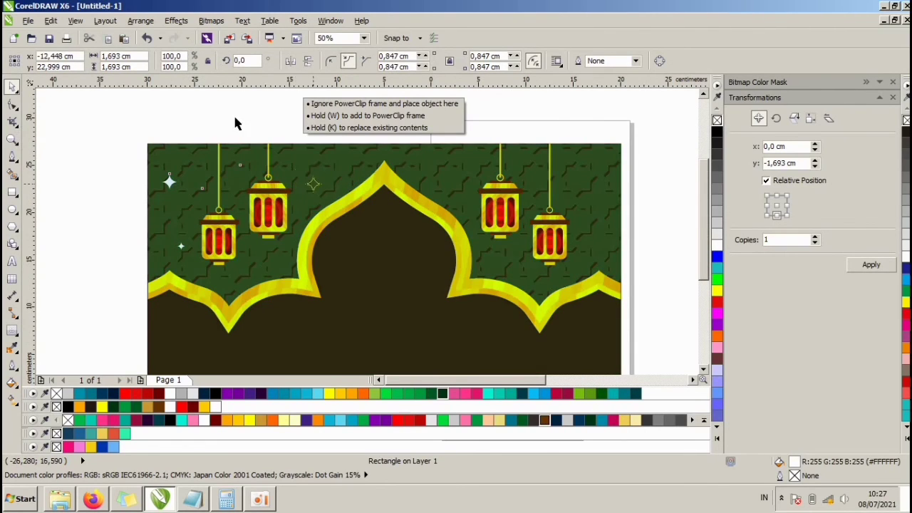
left_click(233, 113)
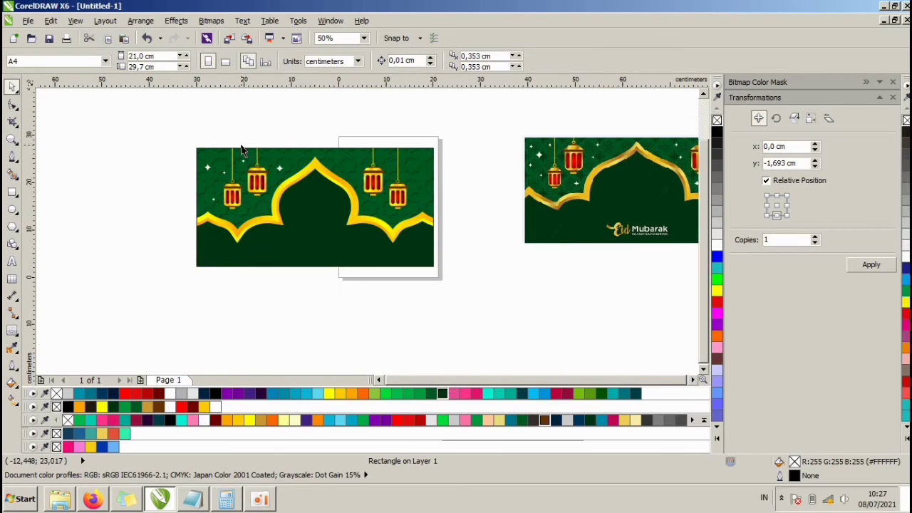
scroll(240, 149, "down", 1)
scroll(270, 132, "up", 1)
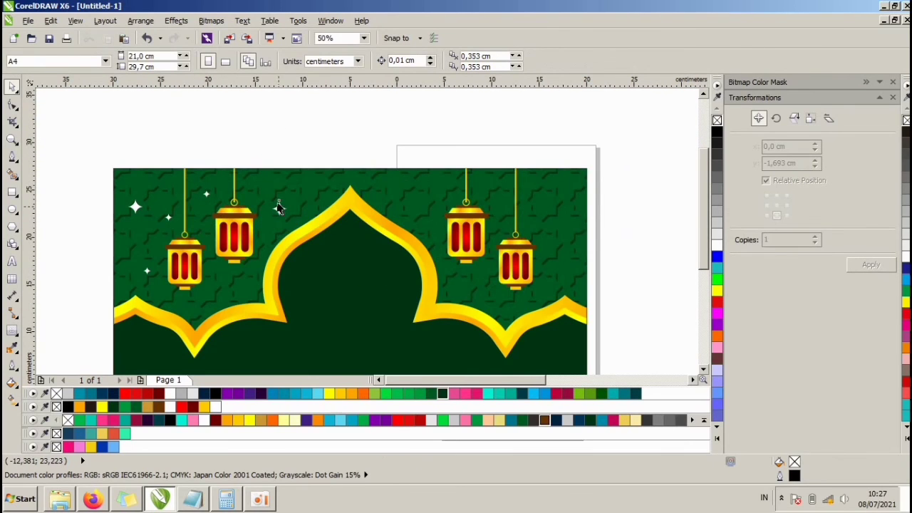
left_click_drag(278, 207, 262, 185)
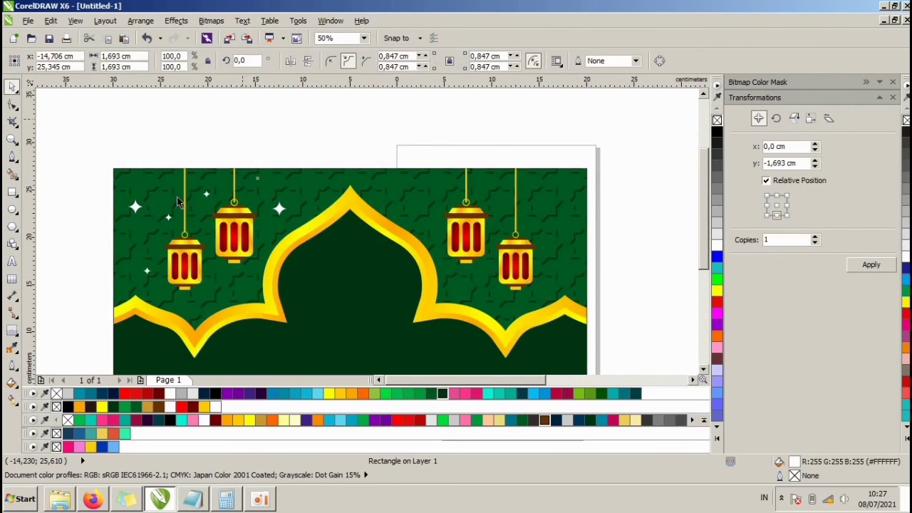
Step: Scatter three full-size and five half-size sparkle copies over the green area to the right of the arch peak, around the lanterns
left_click_drag(359, 204, 384, 191)
left_click_drag(282, 209, 421, 216)
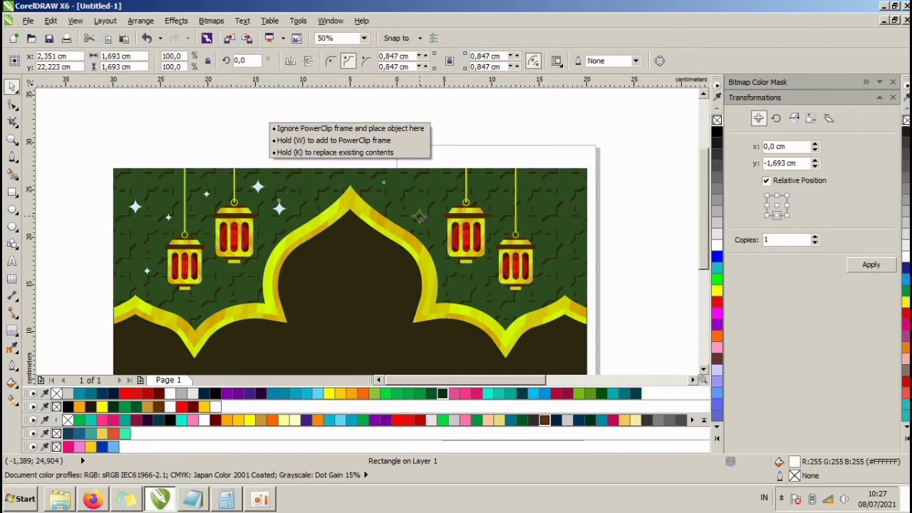
left_click_drag(207, 194, 495, 195)
left_click_drag(479, 247, 547, 275)
left_click_drag(422, 217, 541, 208)
left_click_drag(552, 277, 568, 196)
left_click_drag(435, 166, 568, 196)
key("Escape")
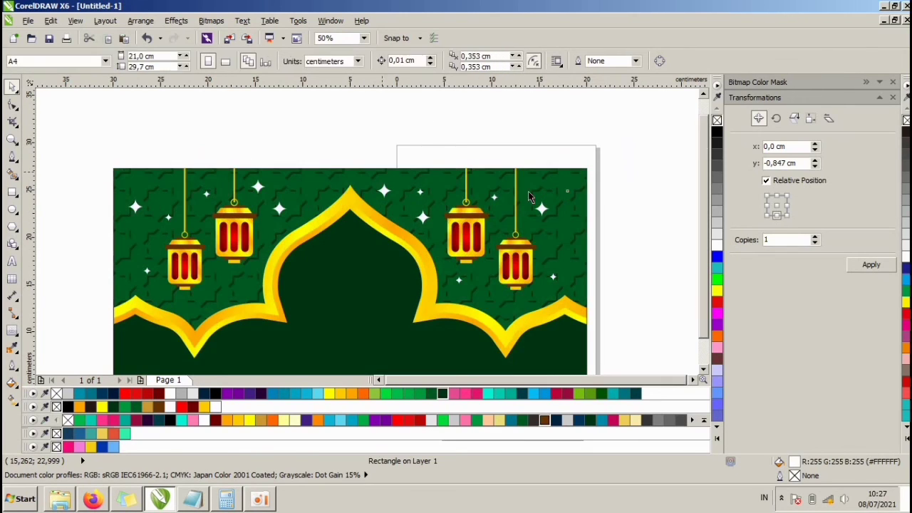
scroll(528, 191, "down", 1)
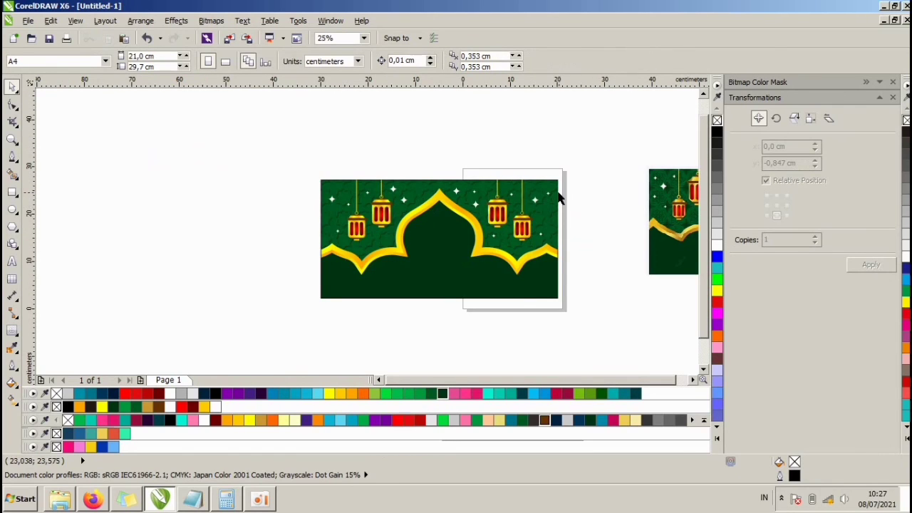
left_click_drag(530, 201, 507, 203)
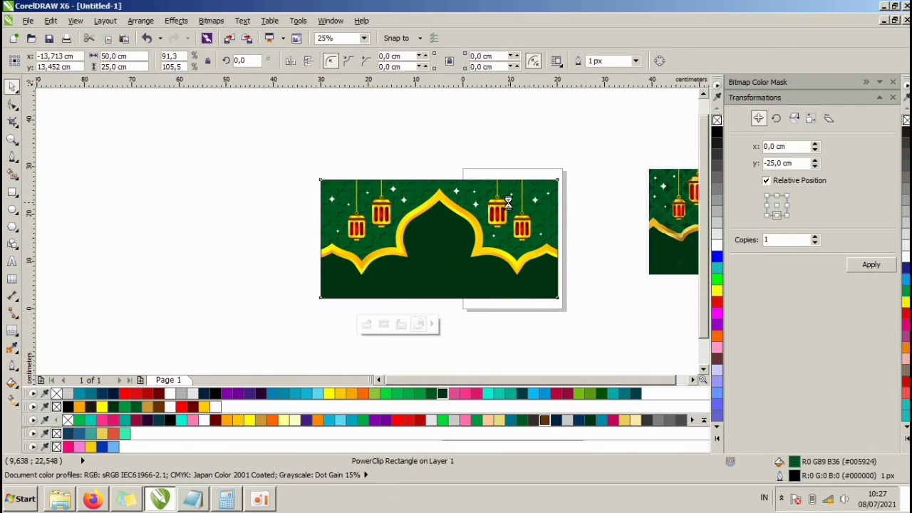
key("ctrl+z")
left_click(598, 215)
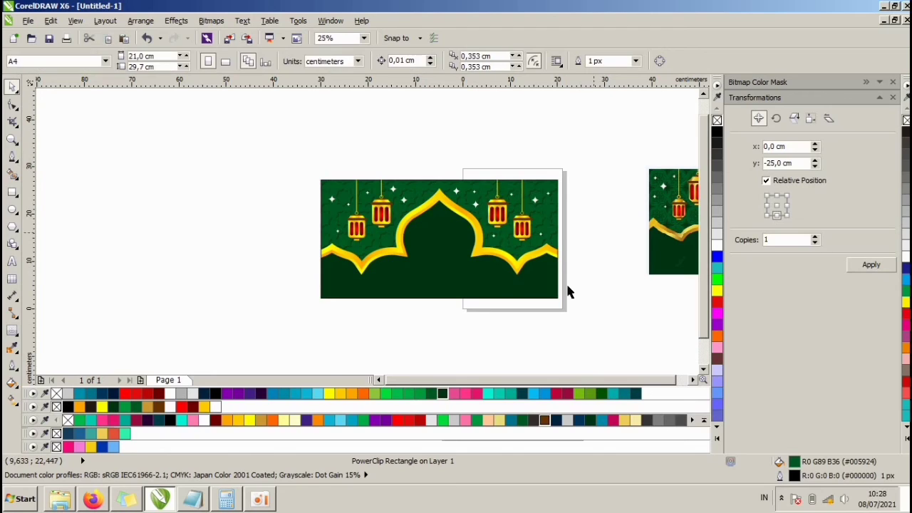
Step: Remove the outline from the banner's green background rectangle
left_click(546, 292)
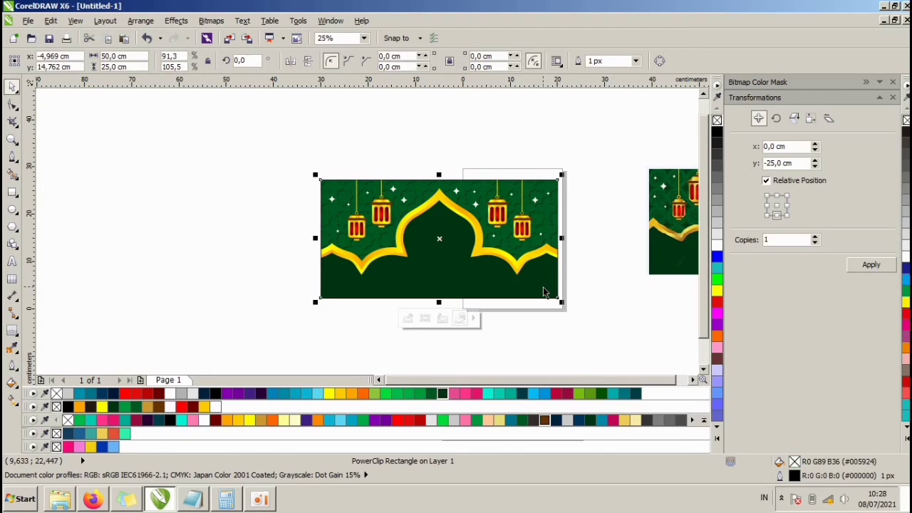
left_click(582, 160)
left_click_drag(587, 317, 227, 146)
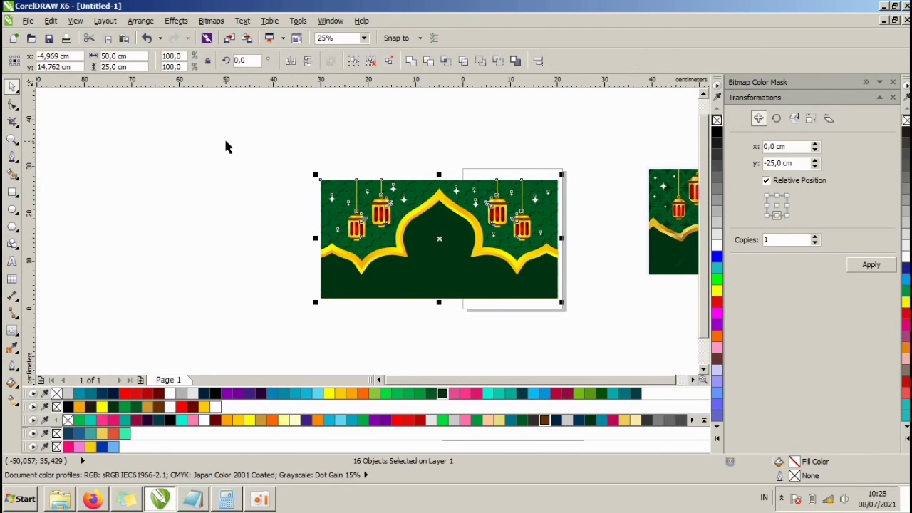
left_click(215, 159)
Step: Move the reference image next to the banner's right edge and enlarge it to about 51,2 by 24,3 cm for comparison
scroll(214, 158, "down", 1)
scroll(353, 179, "up", 1)
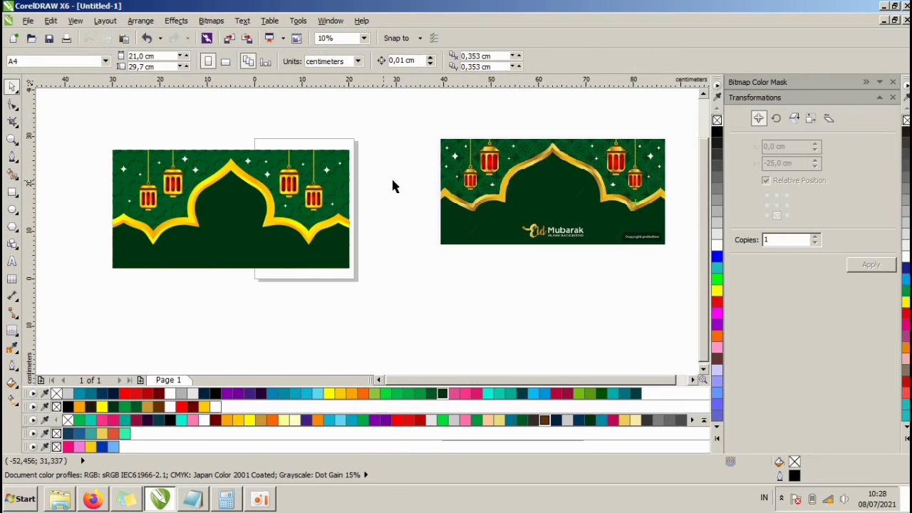
left_click_drag(484, 178, 399, 193)
scroll(400, 192, "up", 1)
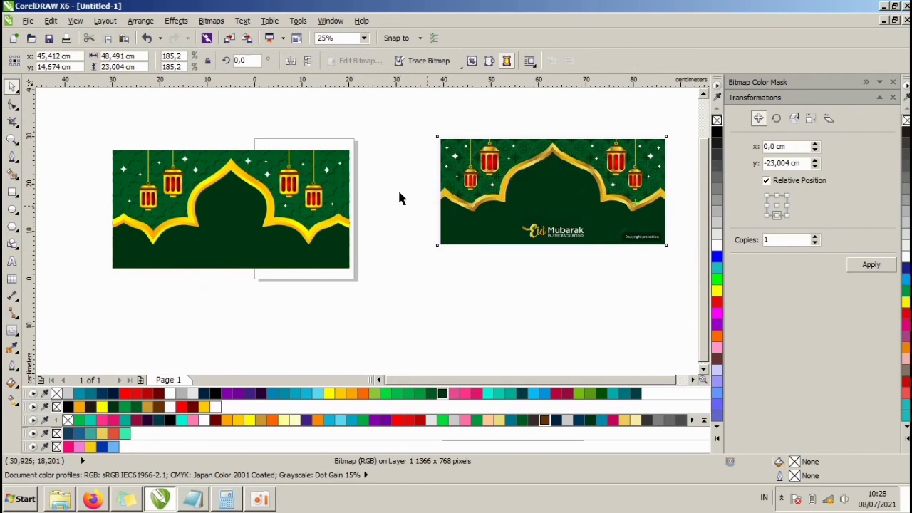
left_click_drag(588, 149, 594, 140)
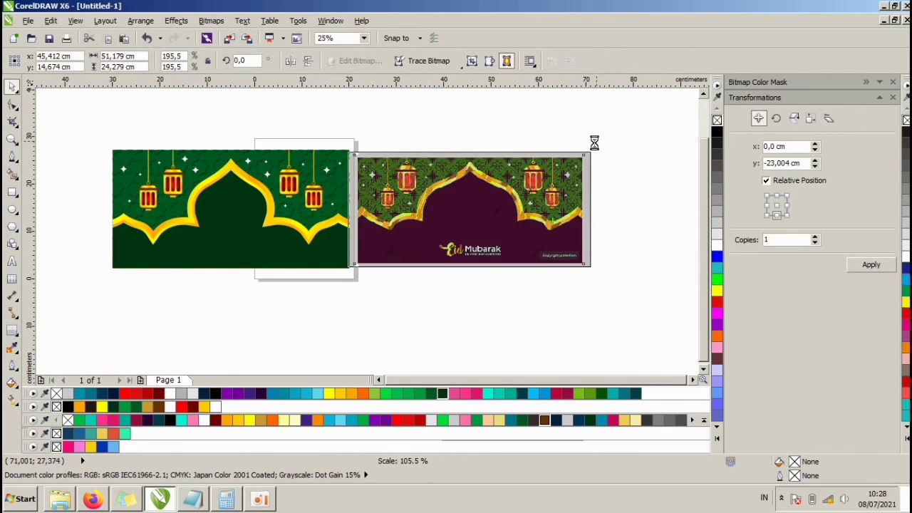
left_click(374, 111)
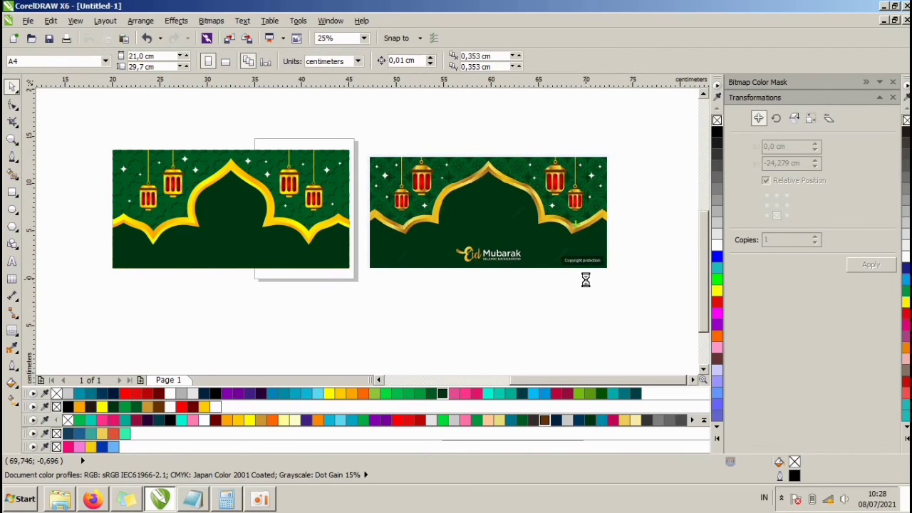
scroll(585, 280, "up", 1)
scroll(572, 275, "down", 1)
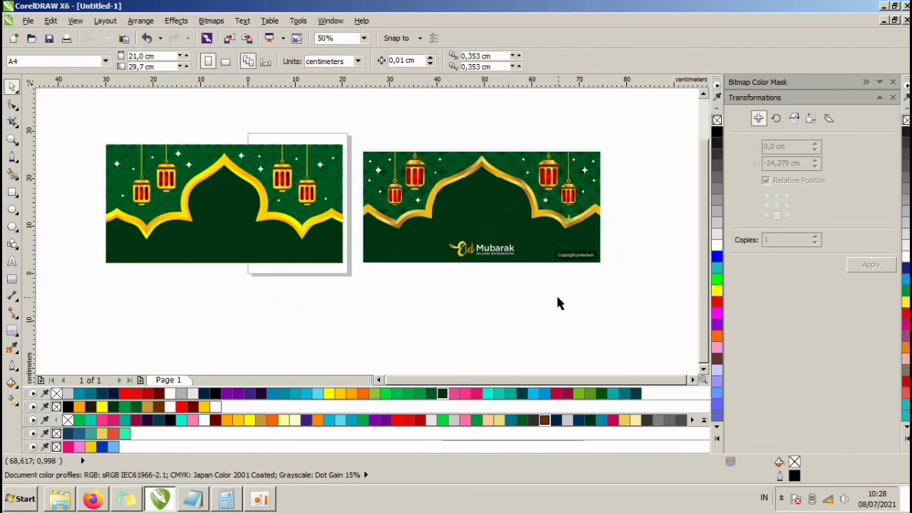
Step: Zoom in on the finished banner and the reference image together and compare the two designs side by side
left_click(12, 140)
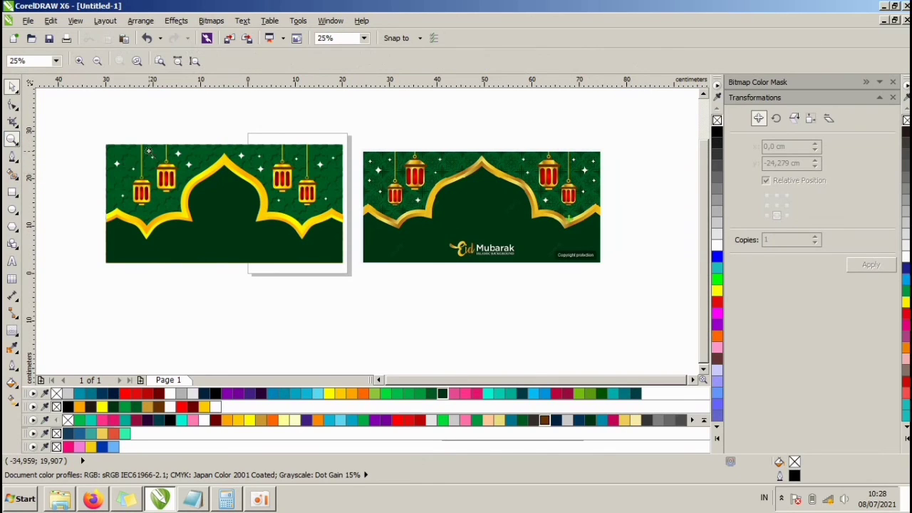
left_click_drag(94, 139, 604, 276)
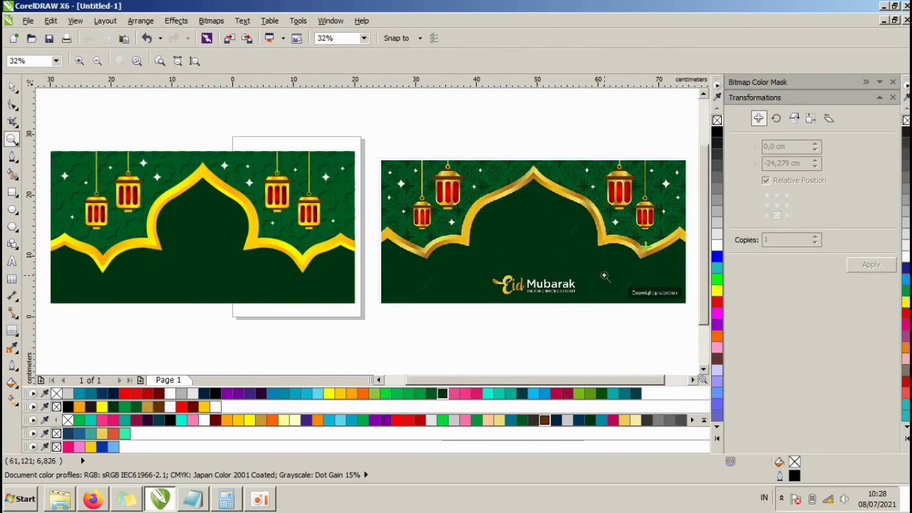
left_click(12, 86)
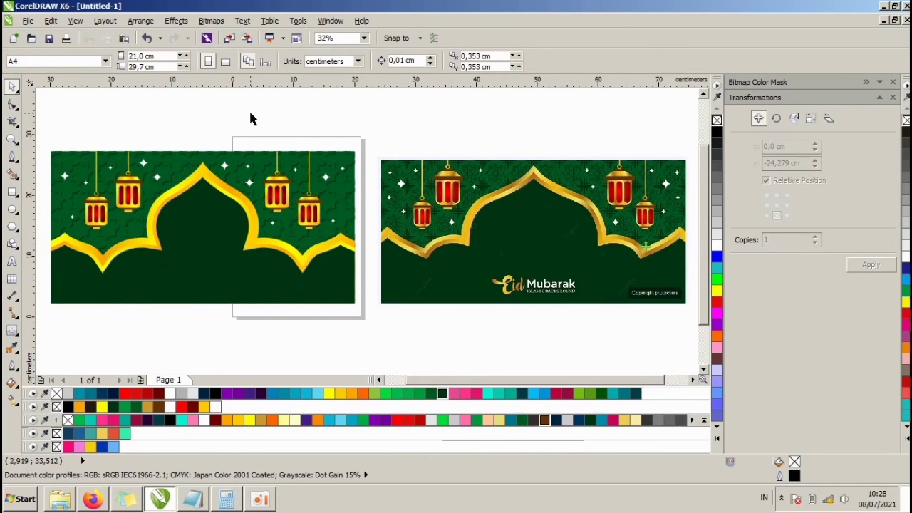
left_click(240, 207)
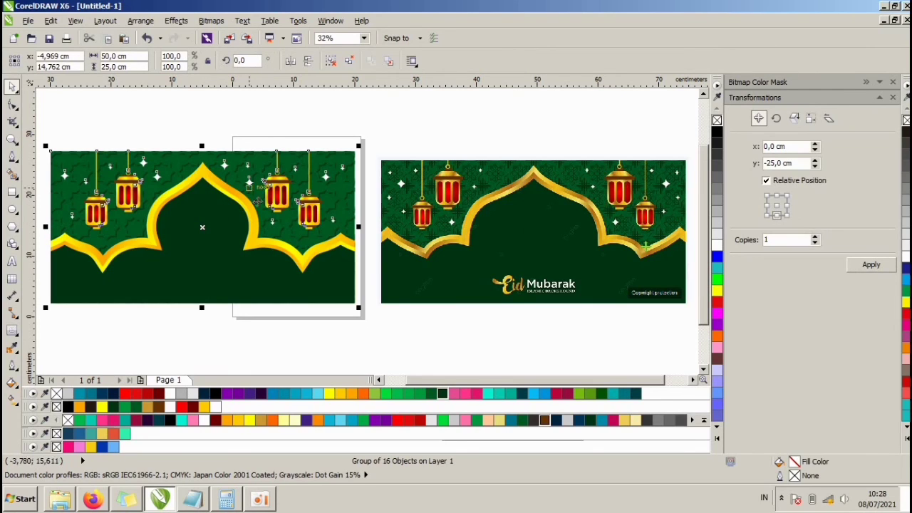
left_click(292, 126)
left_click(452, 246)
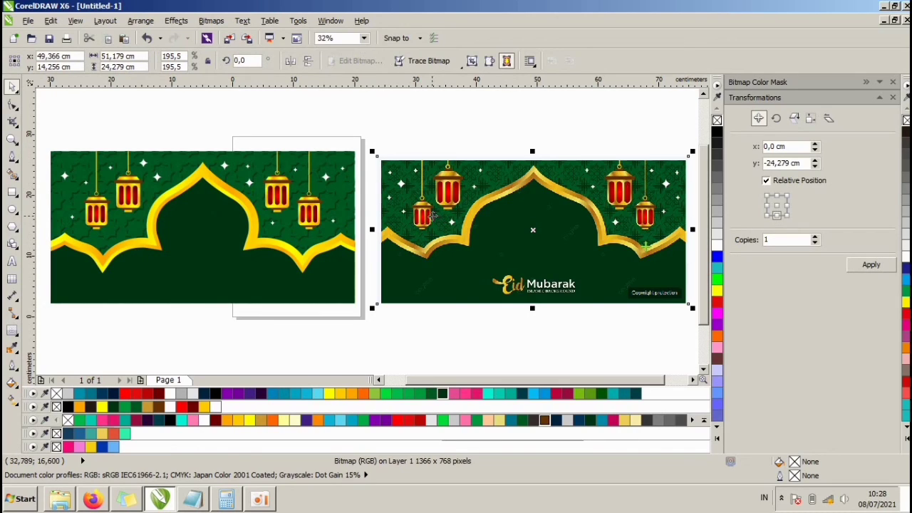
left_click(419, 321)
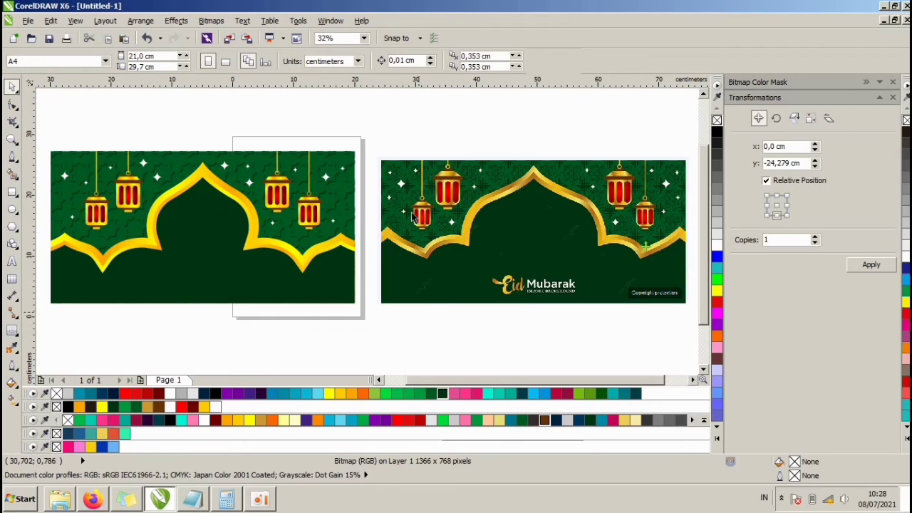
left_click(411, 213)
left_click(405, 119)
Step: Align the reference image's vertical centre with the centre of the recreated banner
left_click(397, 190)
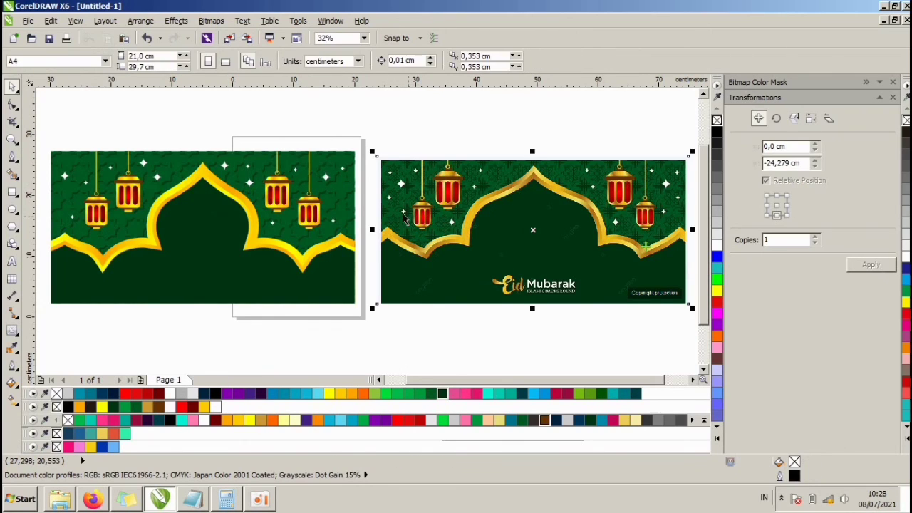
left_click(334, 178, "shift")
key("e")
left_click(427, 166)
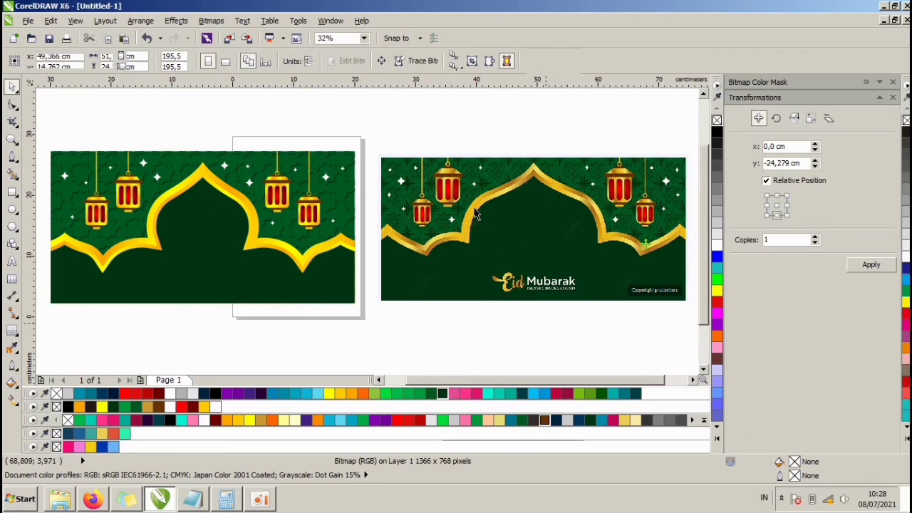
left_click(392, 94)
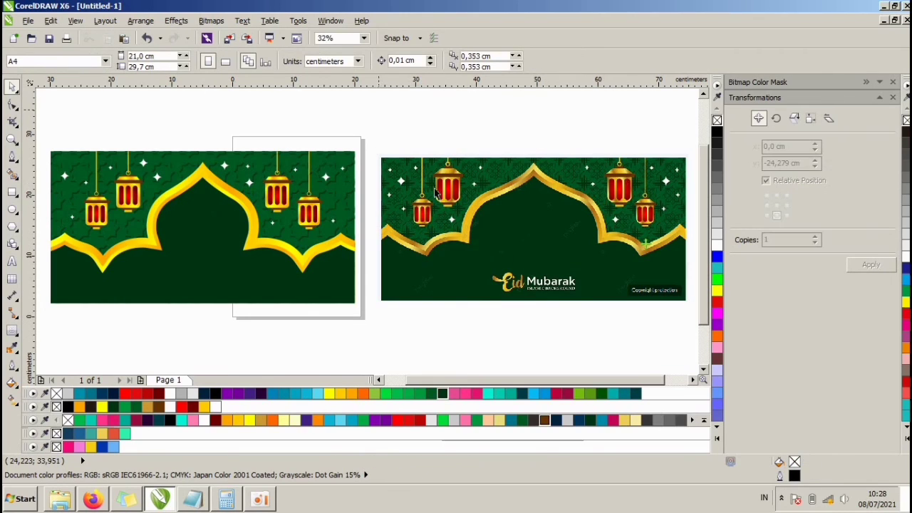
left_click(433, 188)
left_click(401, 132)
left_click(405, 187)
left_click(359, 128)
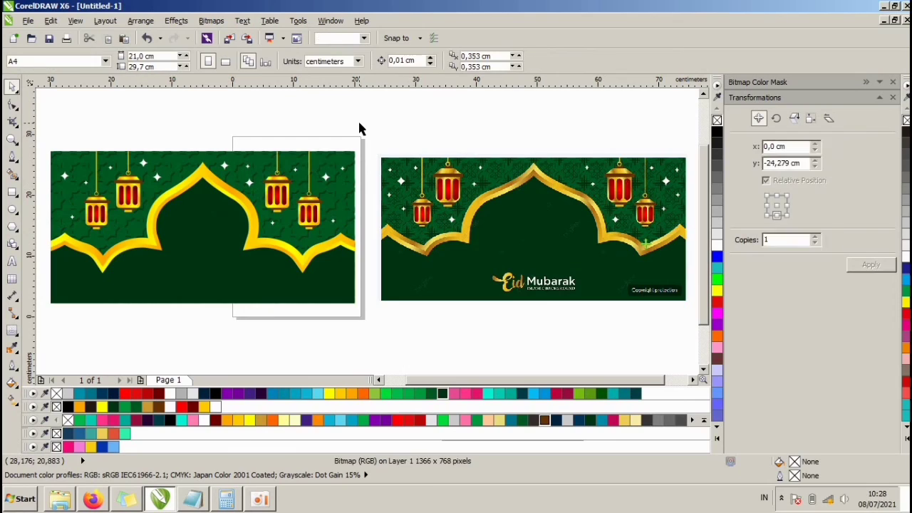